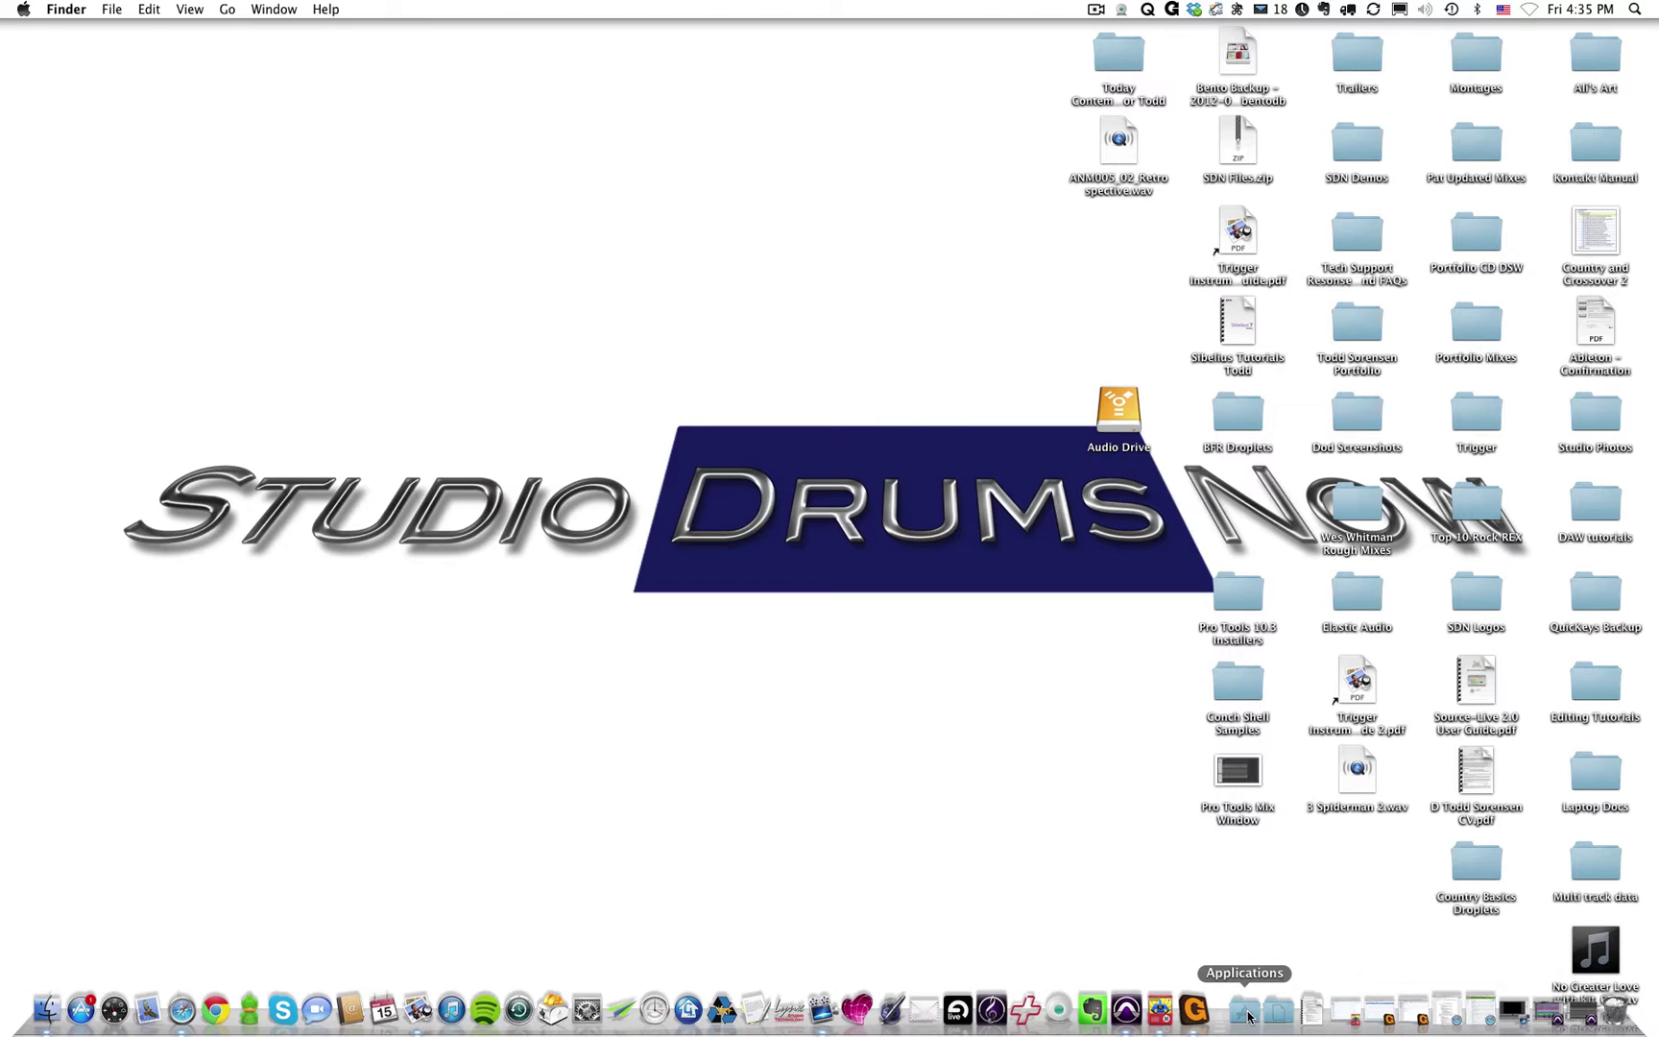
Reopen the Dock's Applications stack and set it to display as a grid
click(1246, 1011)
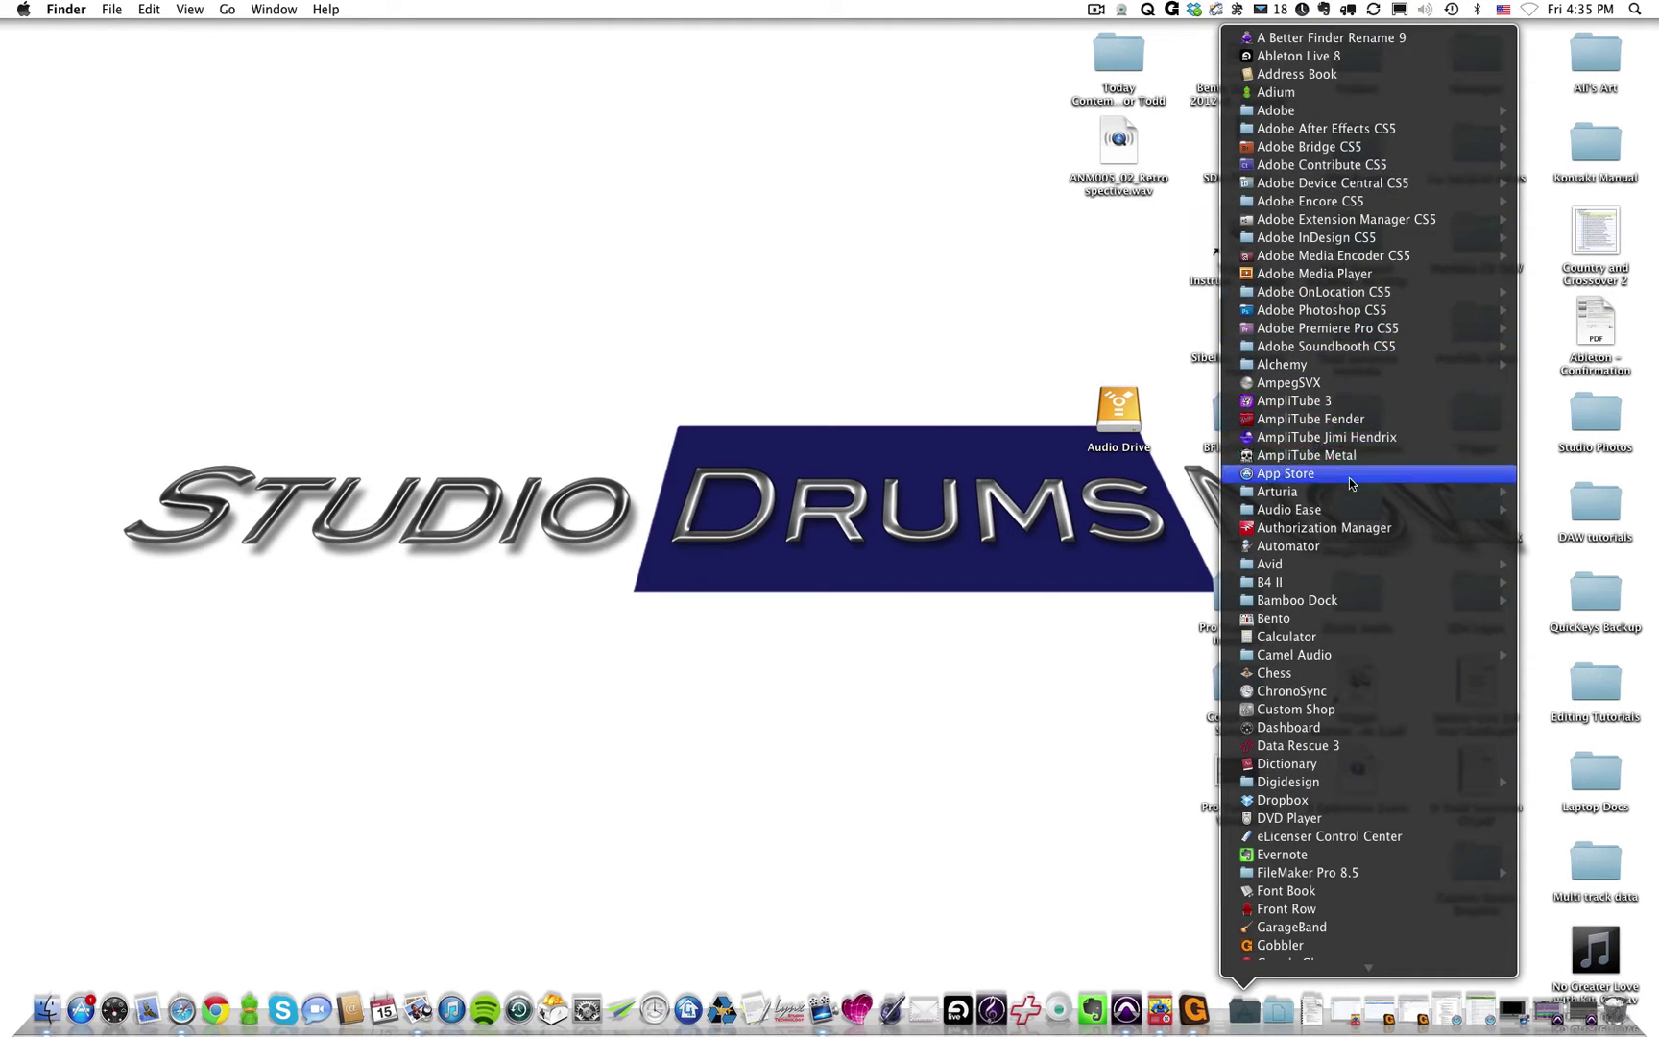
mouse_move(1361, 563)
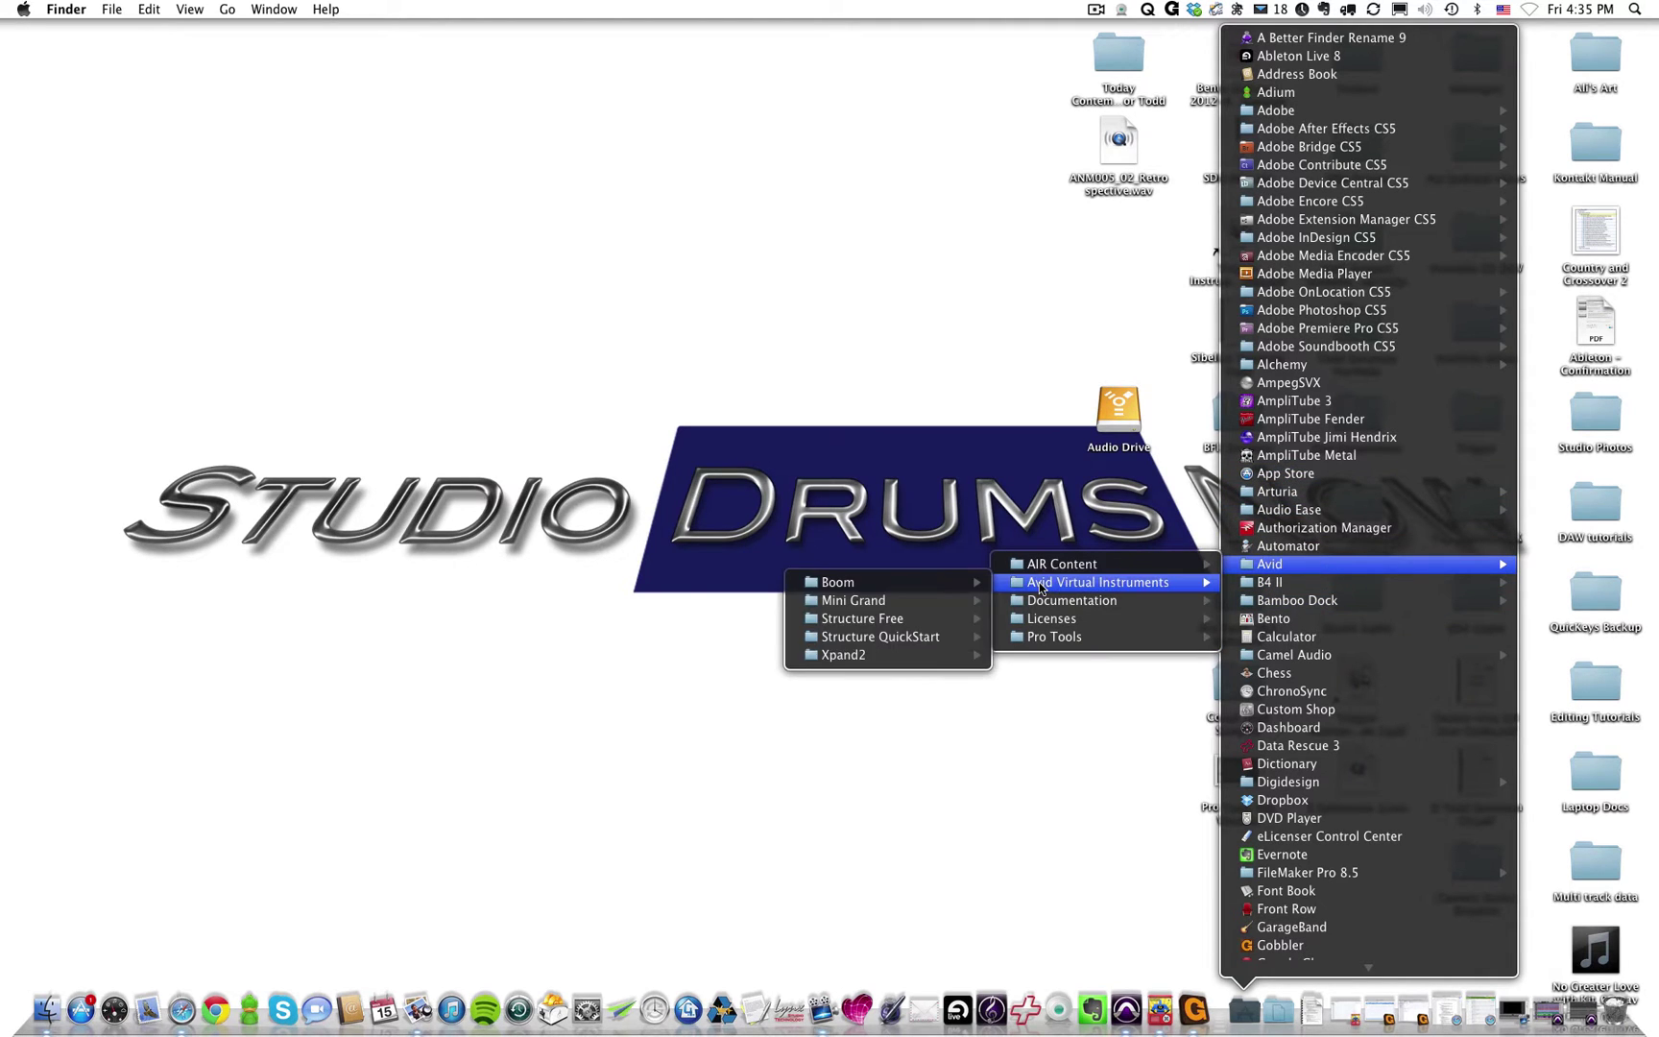
mouse_move(1053, 637)
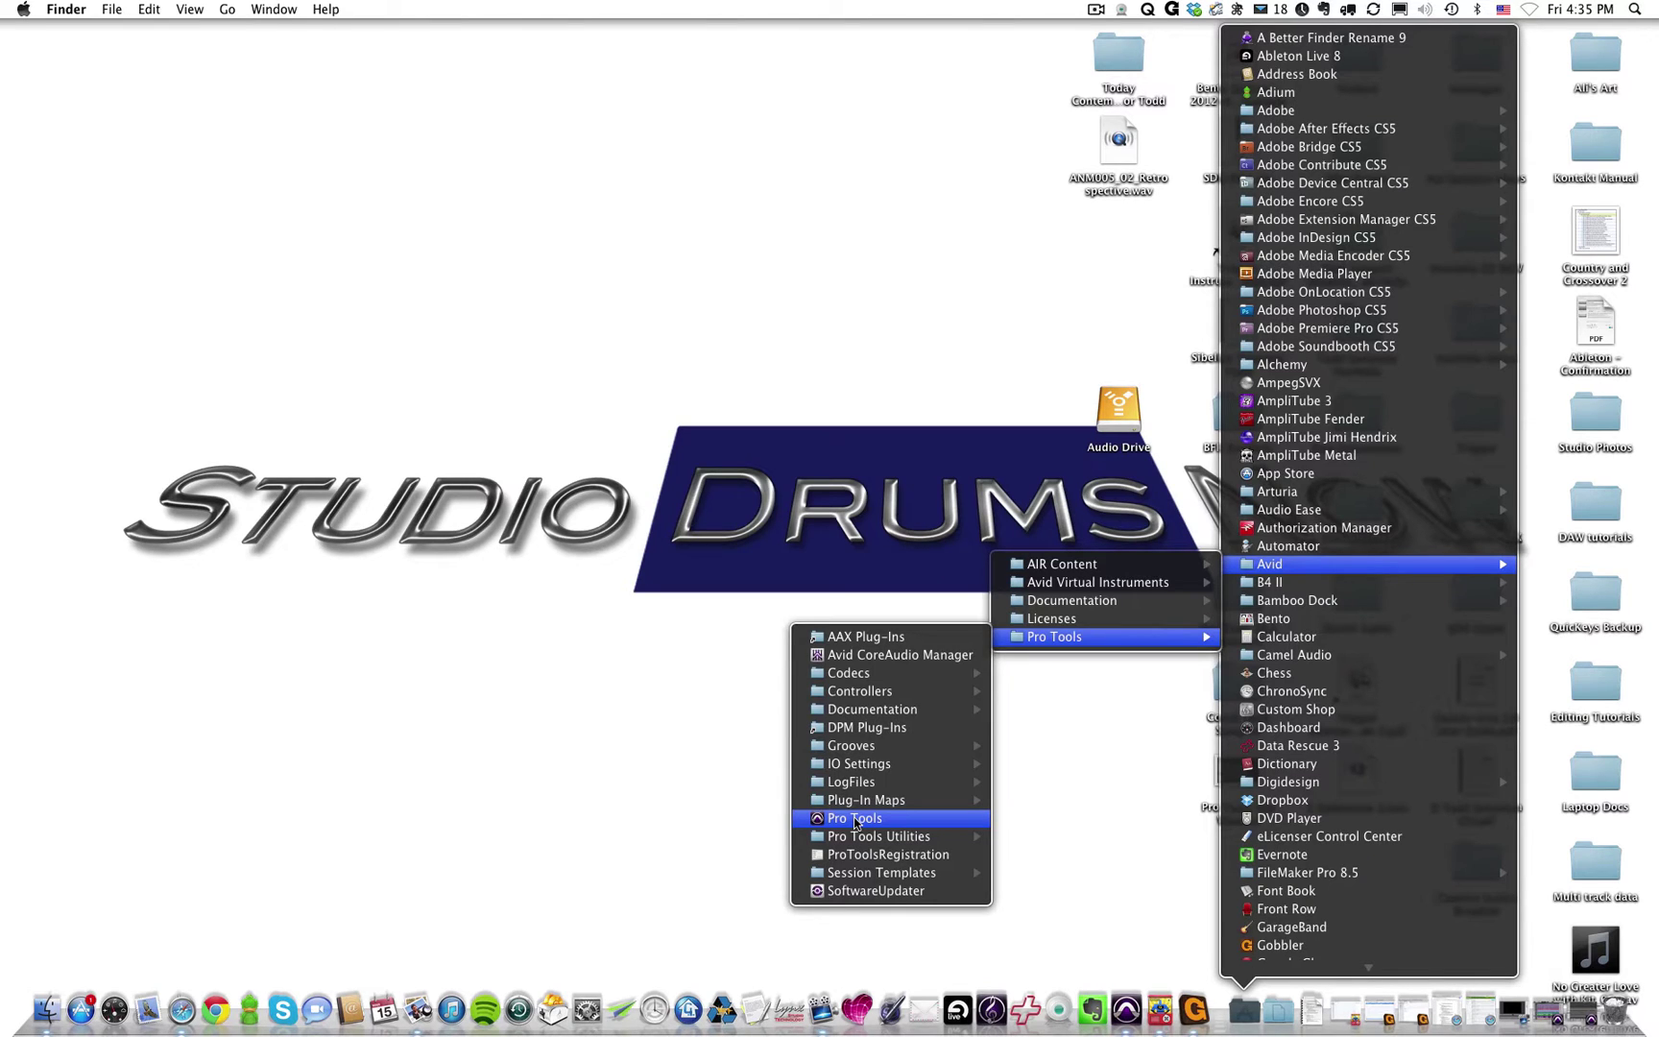
click(1101, 772)
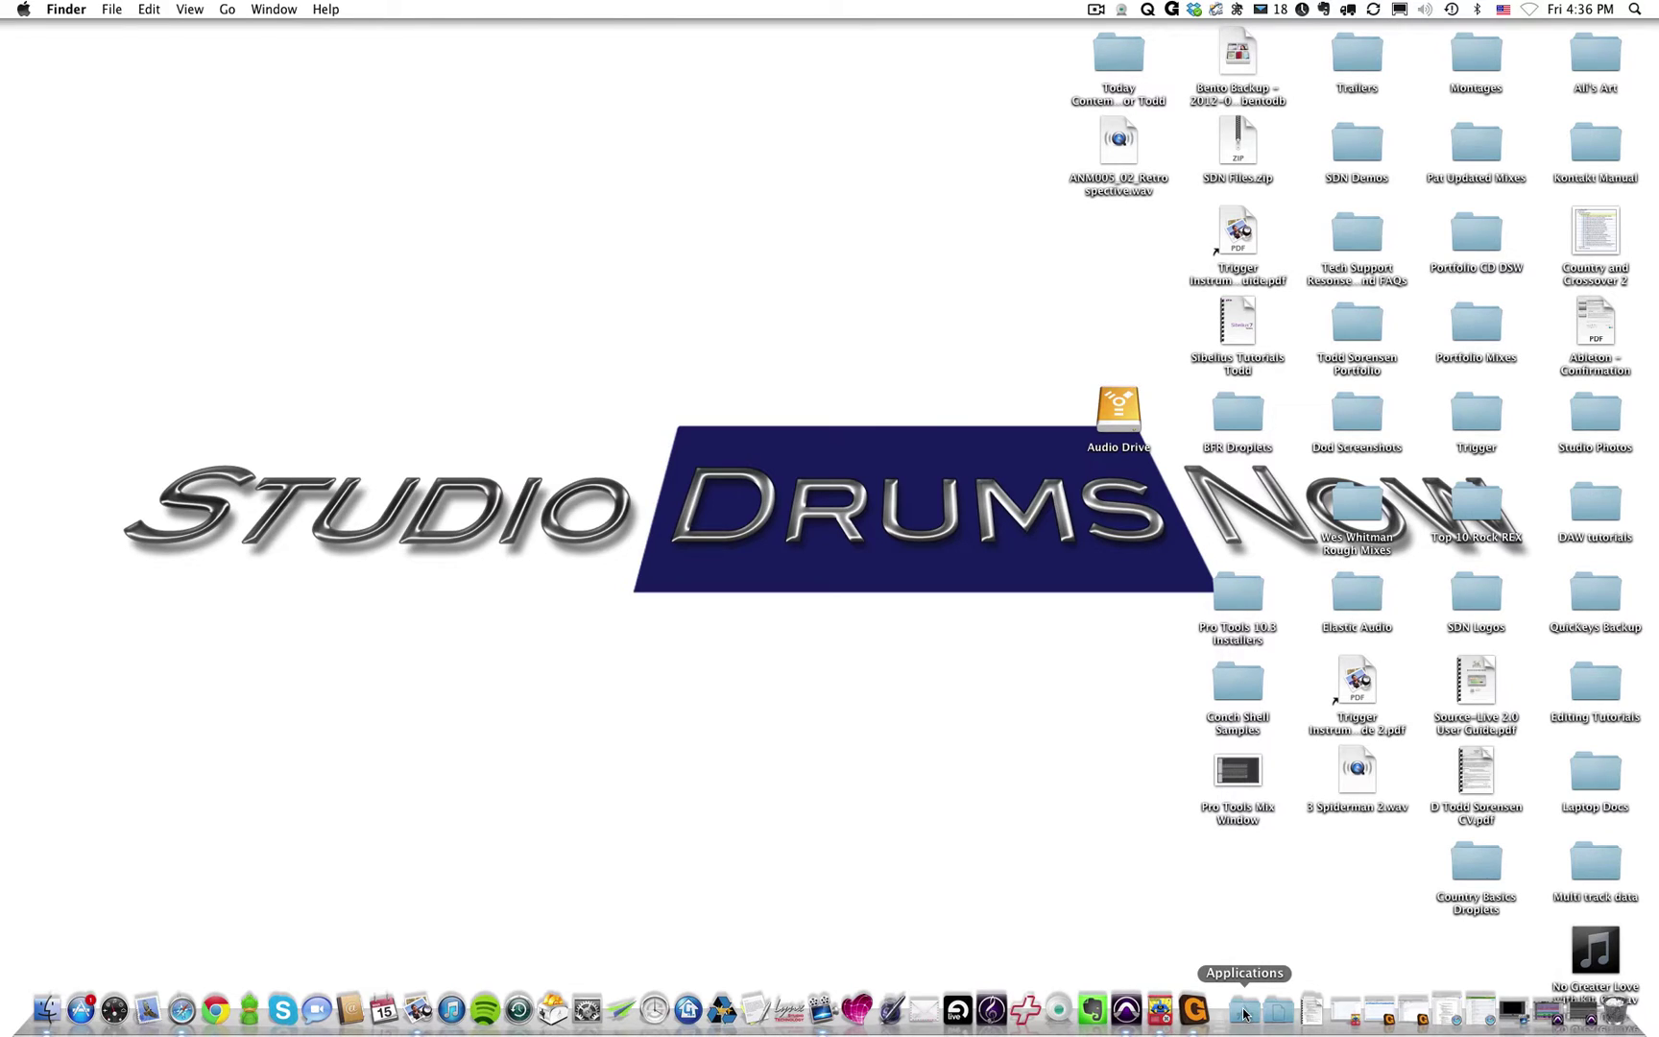
click(1244, 1011)
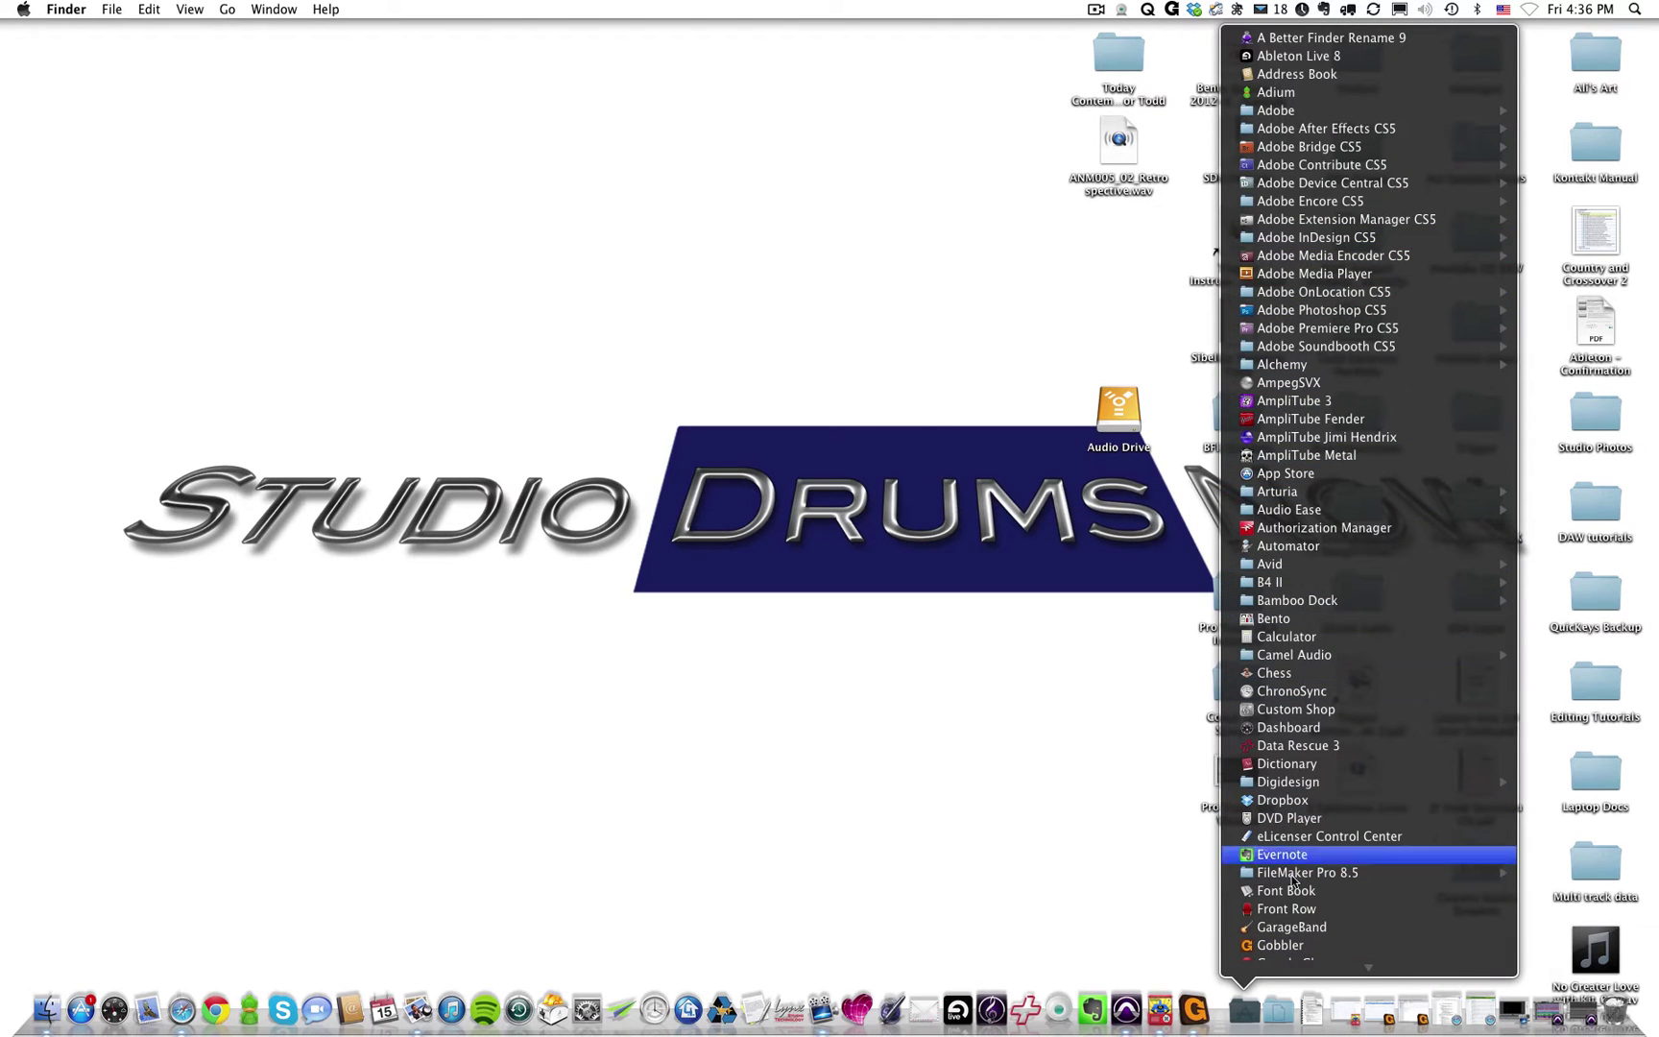
scroll(1296, 933, down, 10)
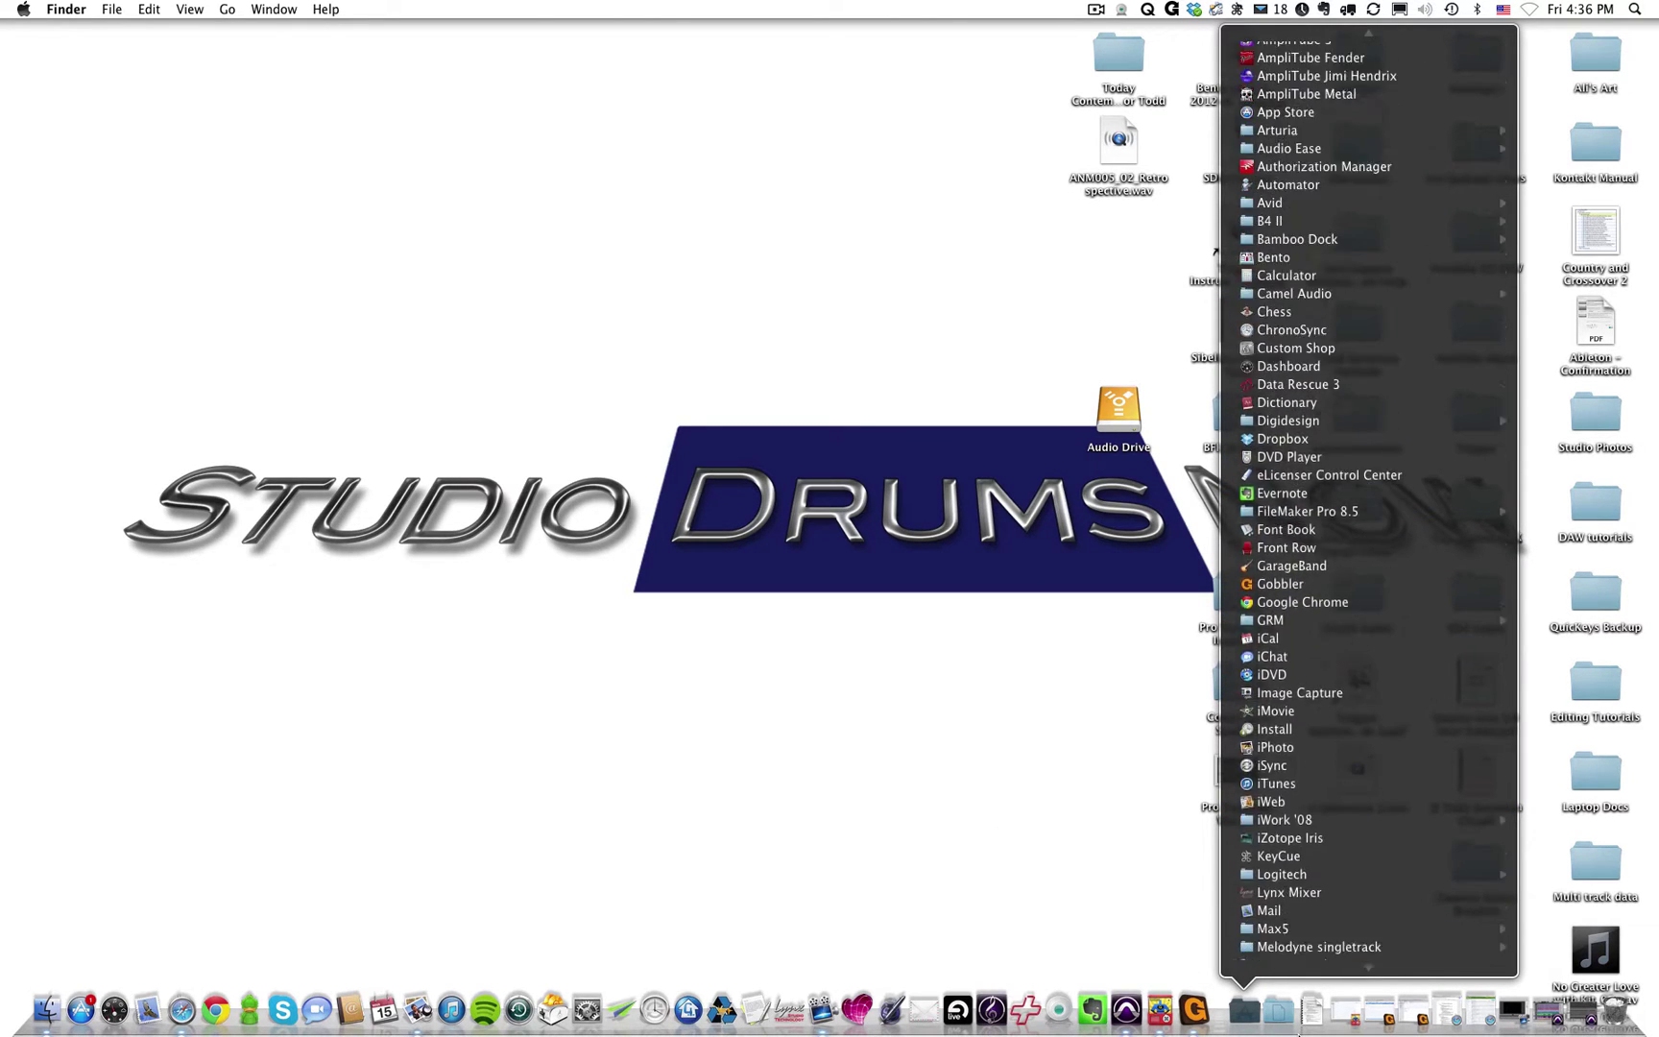
scroll(1296, 777, down, 10)
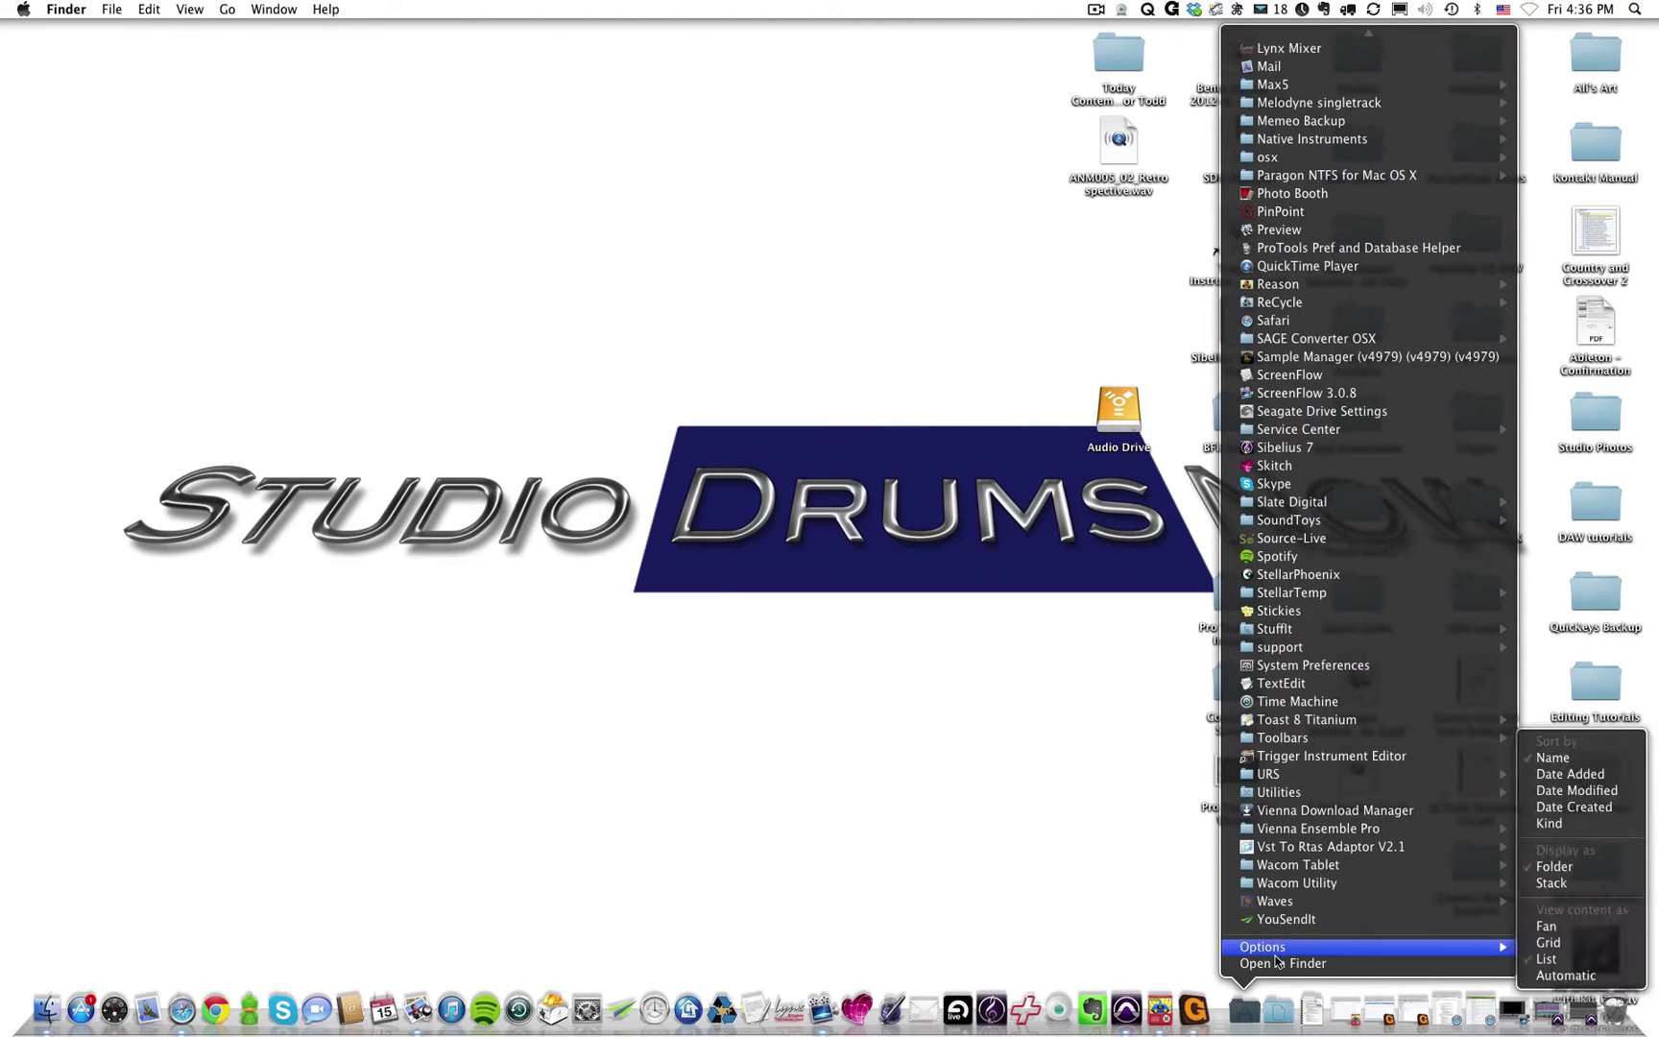
mouse_move(1361, 947)
click(1570, 945)
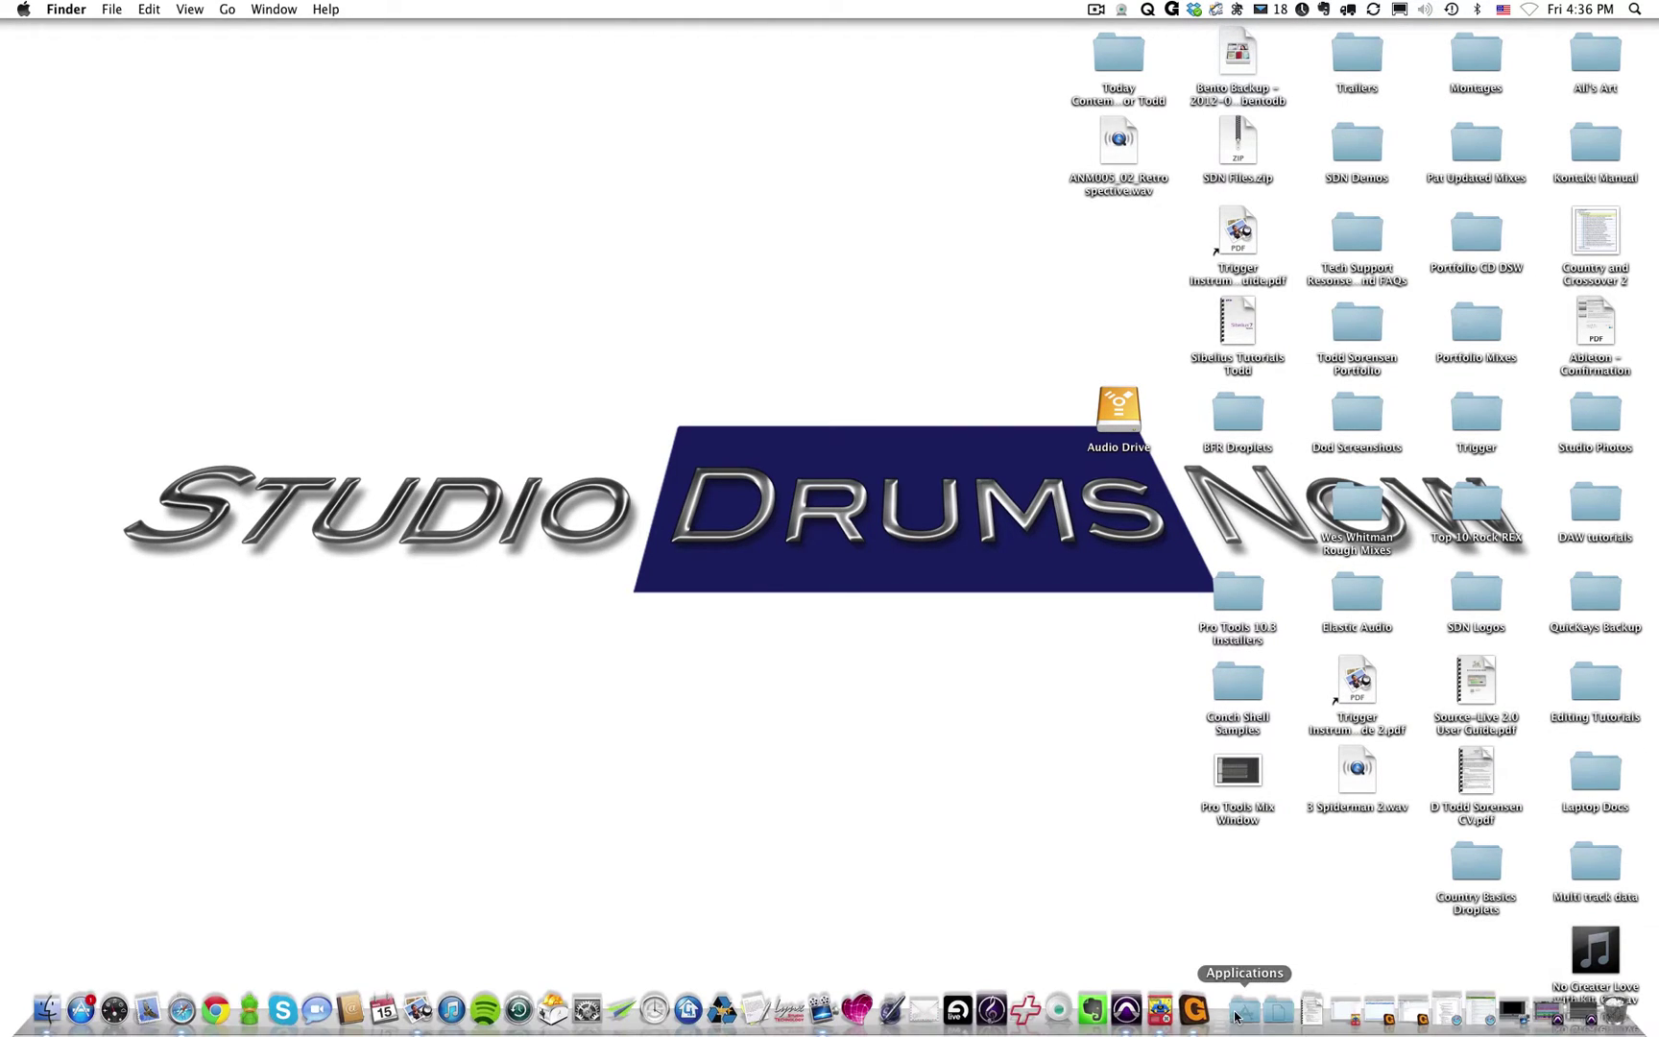
Launch Pro Tools from the Applications stack's Avid > Pro Tools folder
click(1240, 1011)
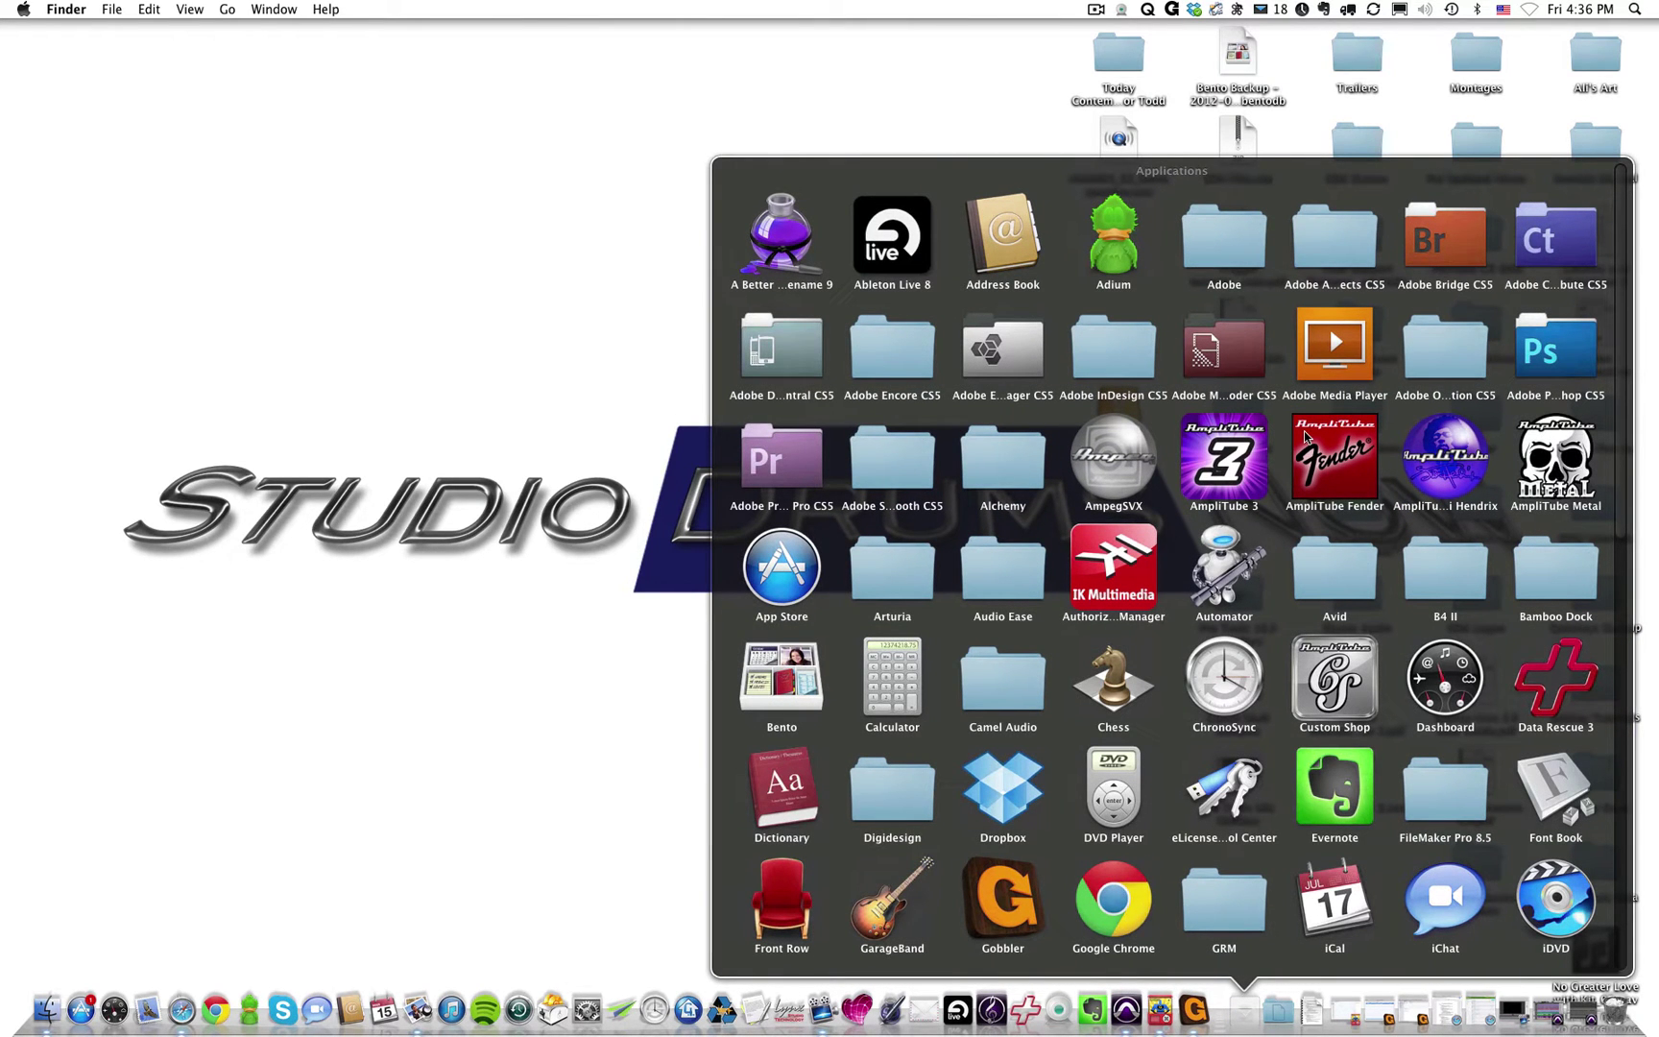
click(1336, 571)
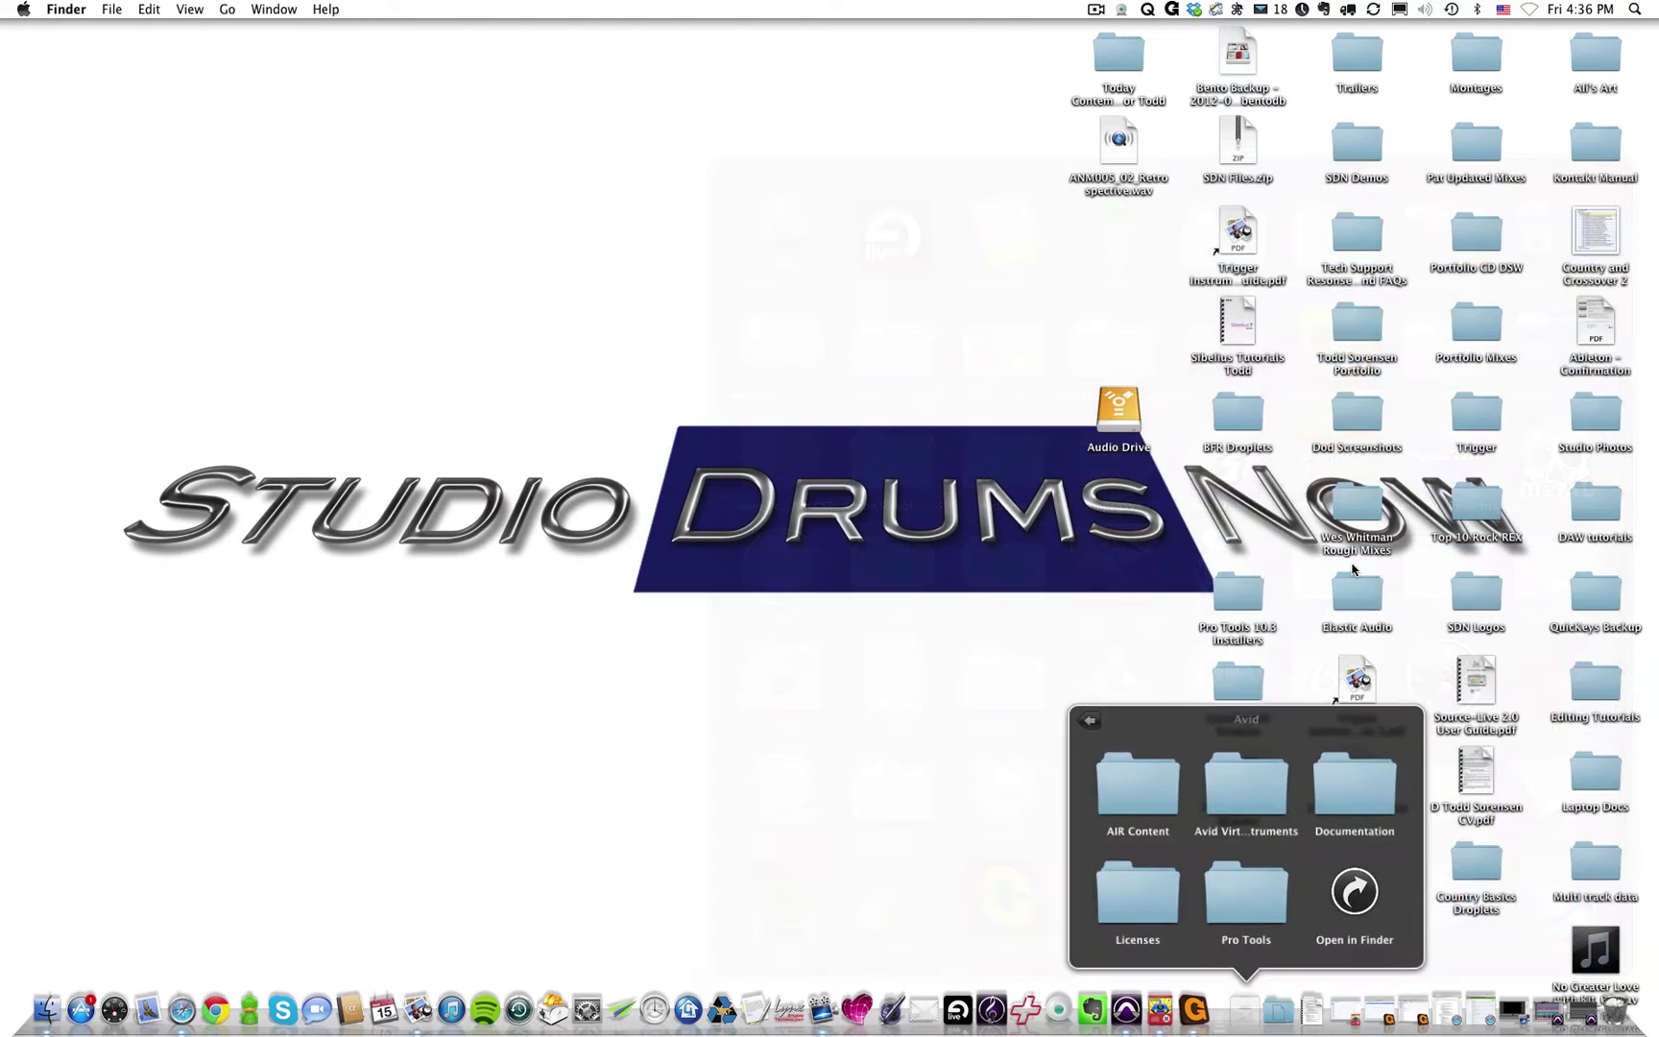
click(1243, 908)
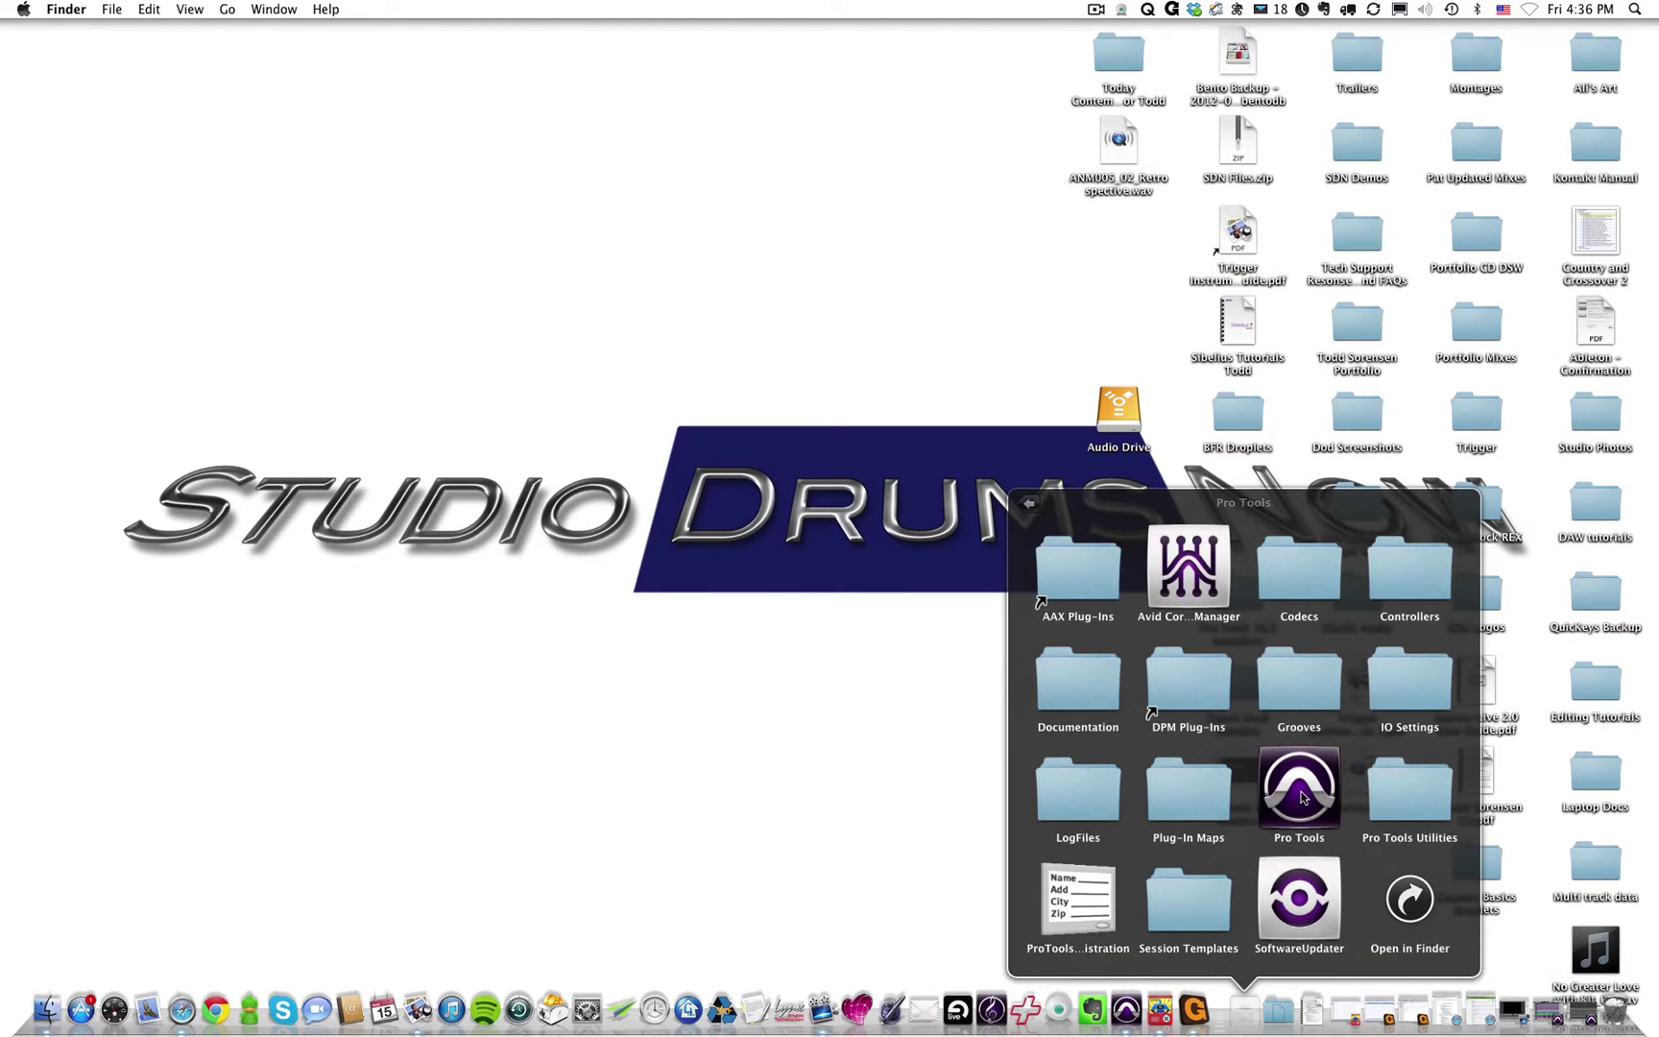
click(842, 710)
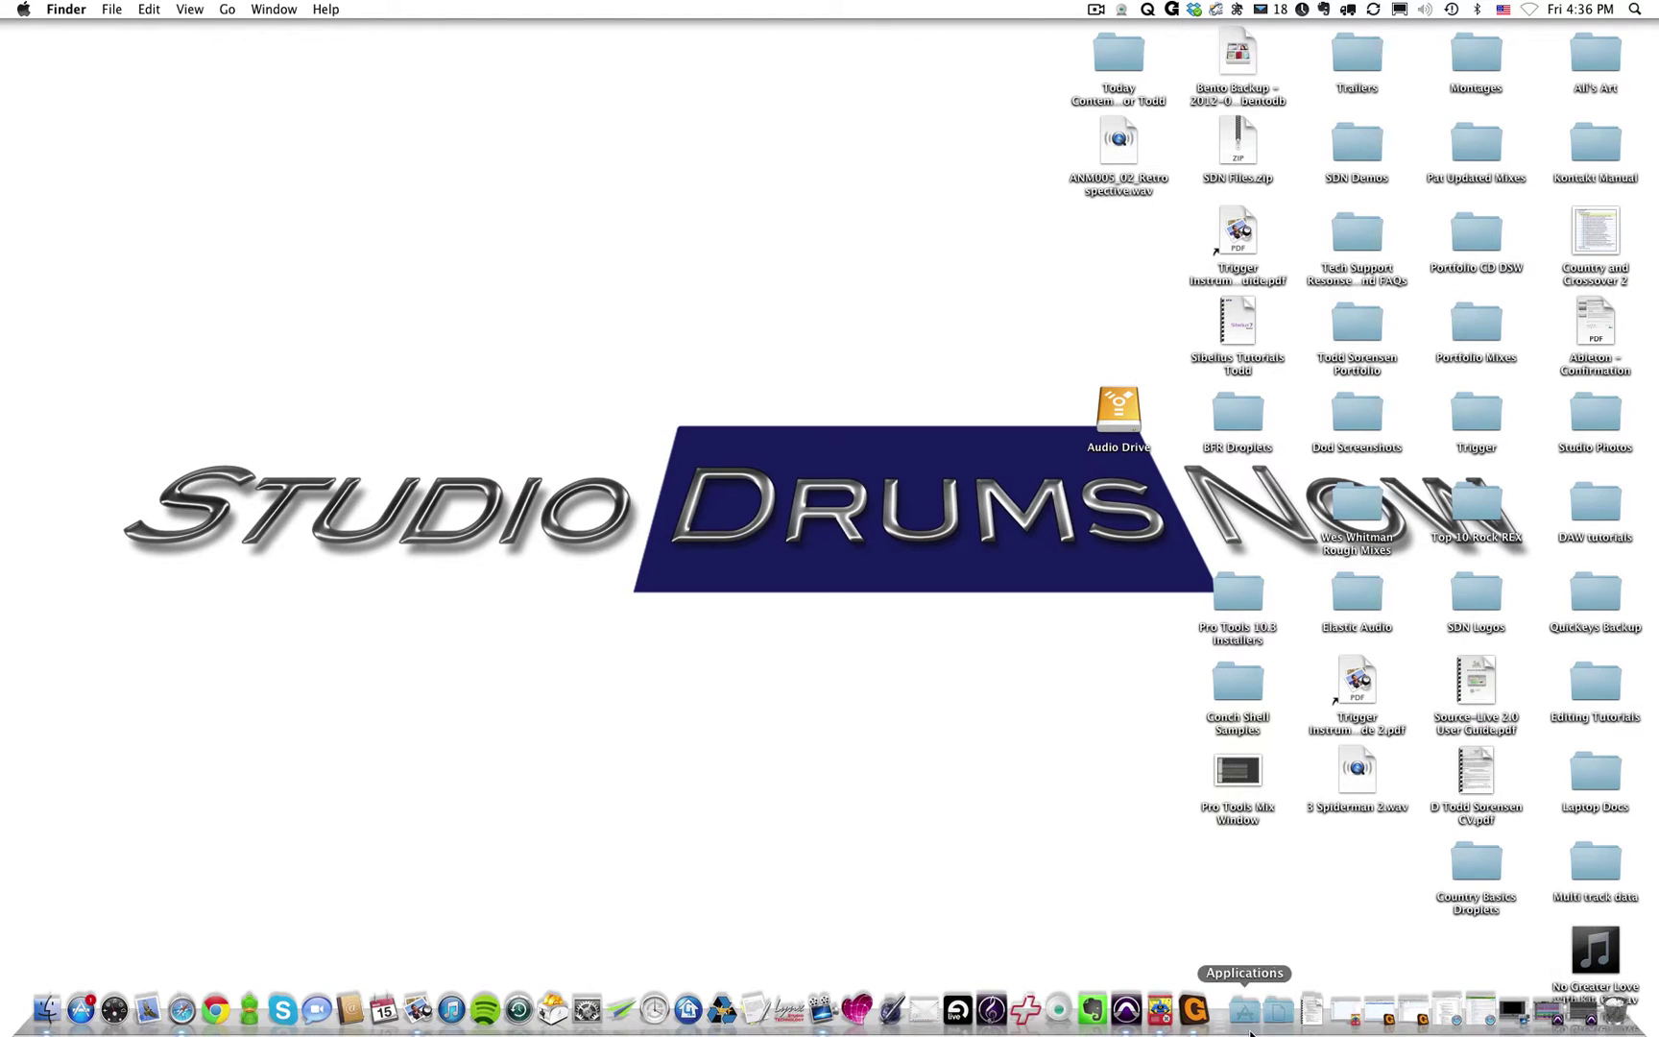
right_click(1245, 1017)
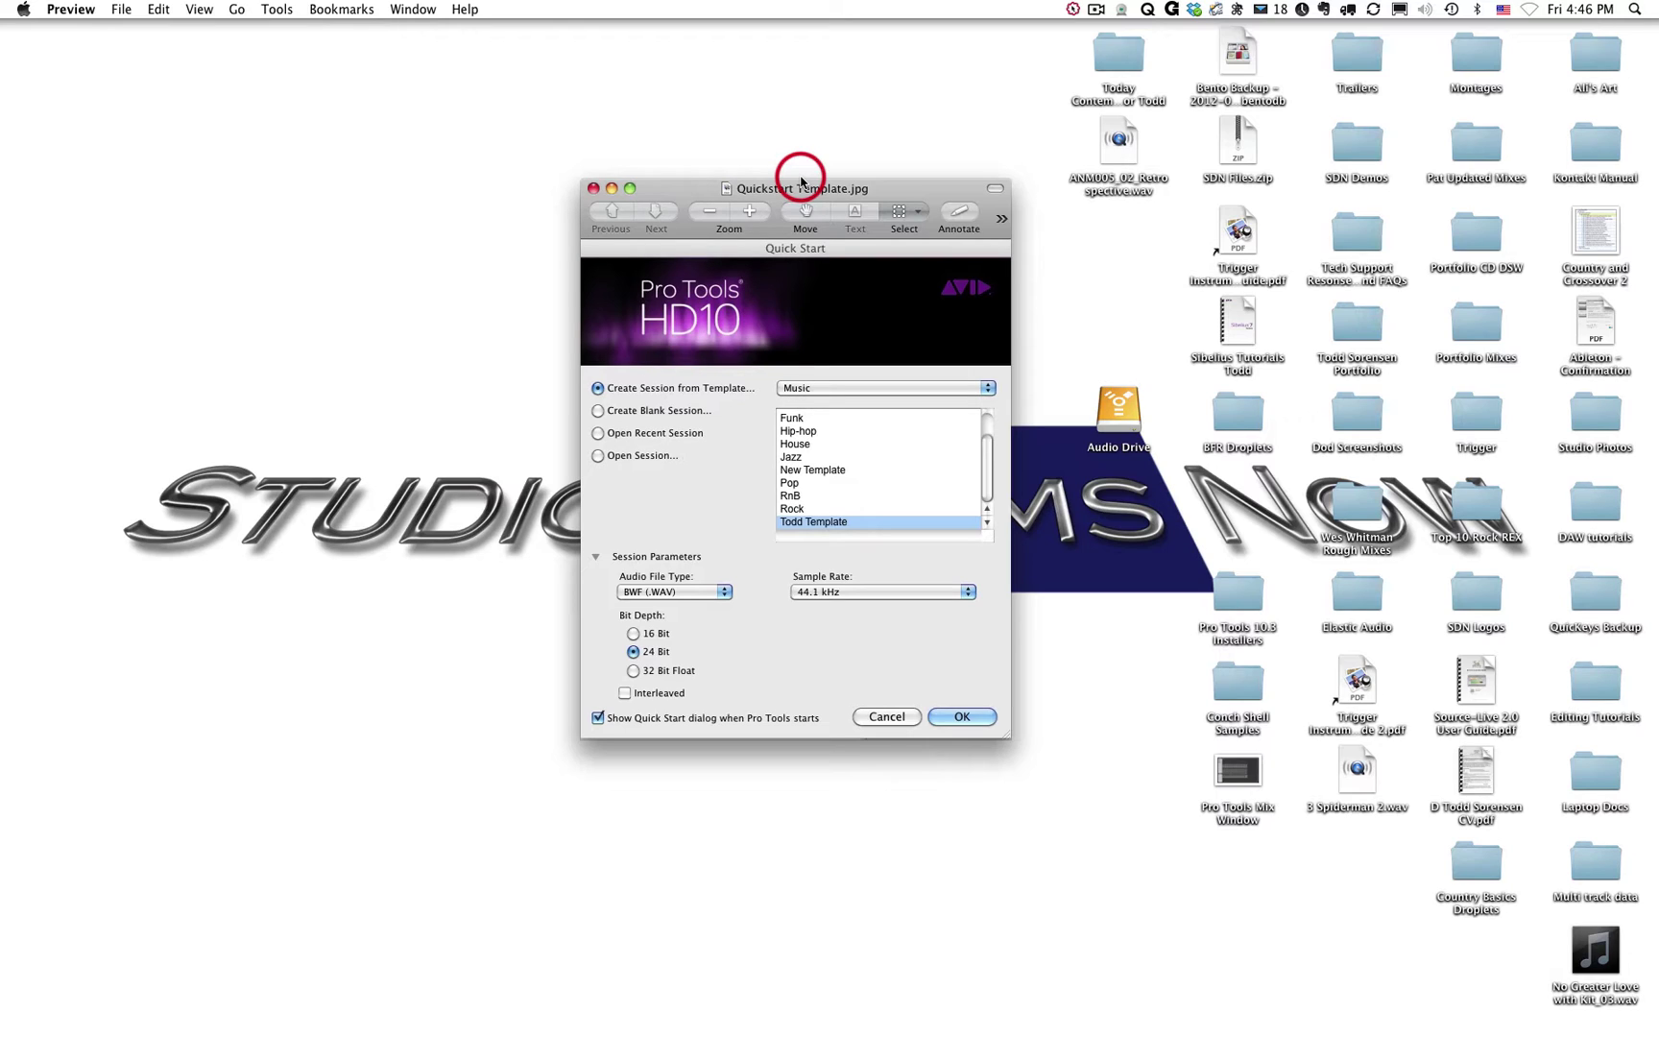
Drag the Quick Start image window up and to the left
drag(802, 189, 746, 144)
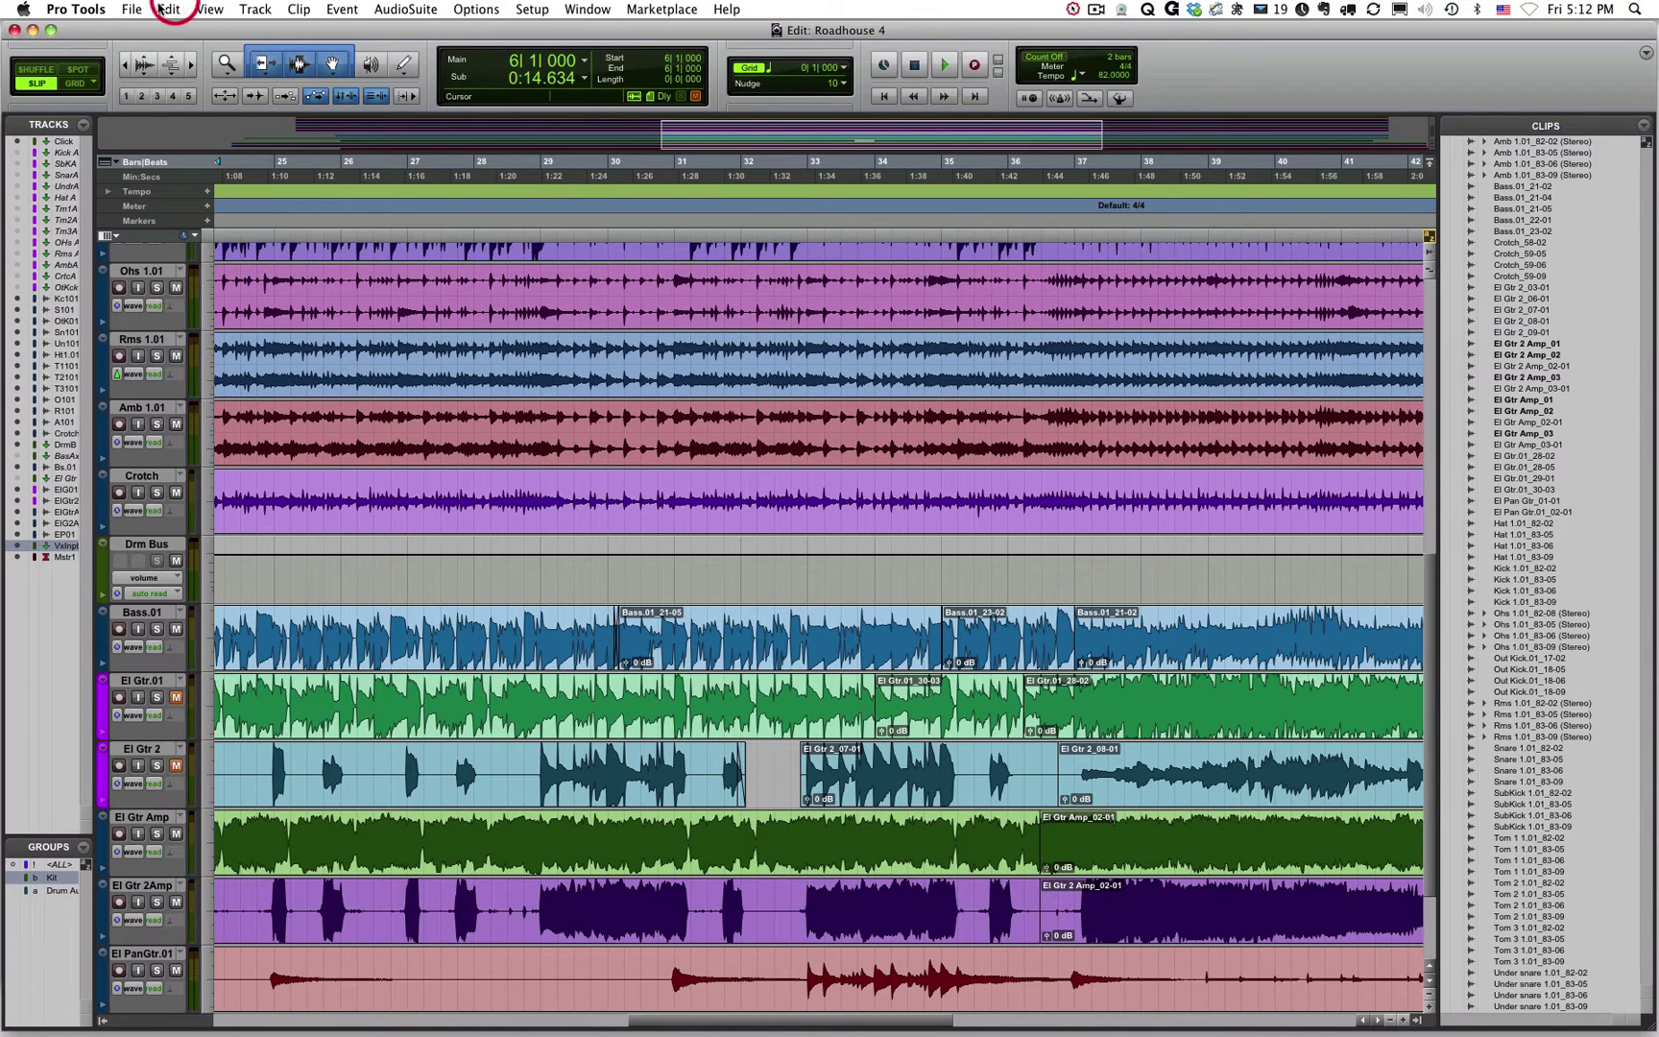
Start Save As and name the session 'Music 1400 Todd Test 1', fixing typos
key(super+shift+s)
drag(853, 196, 843, 197)
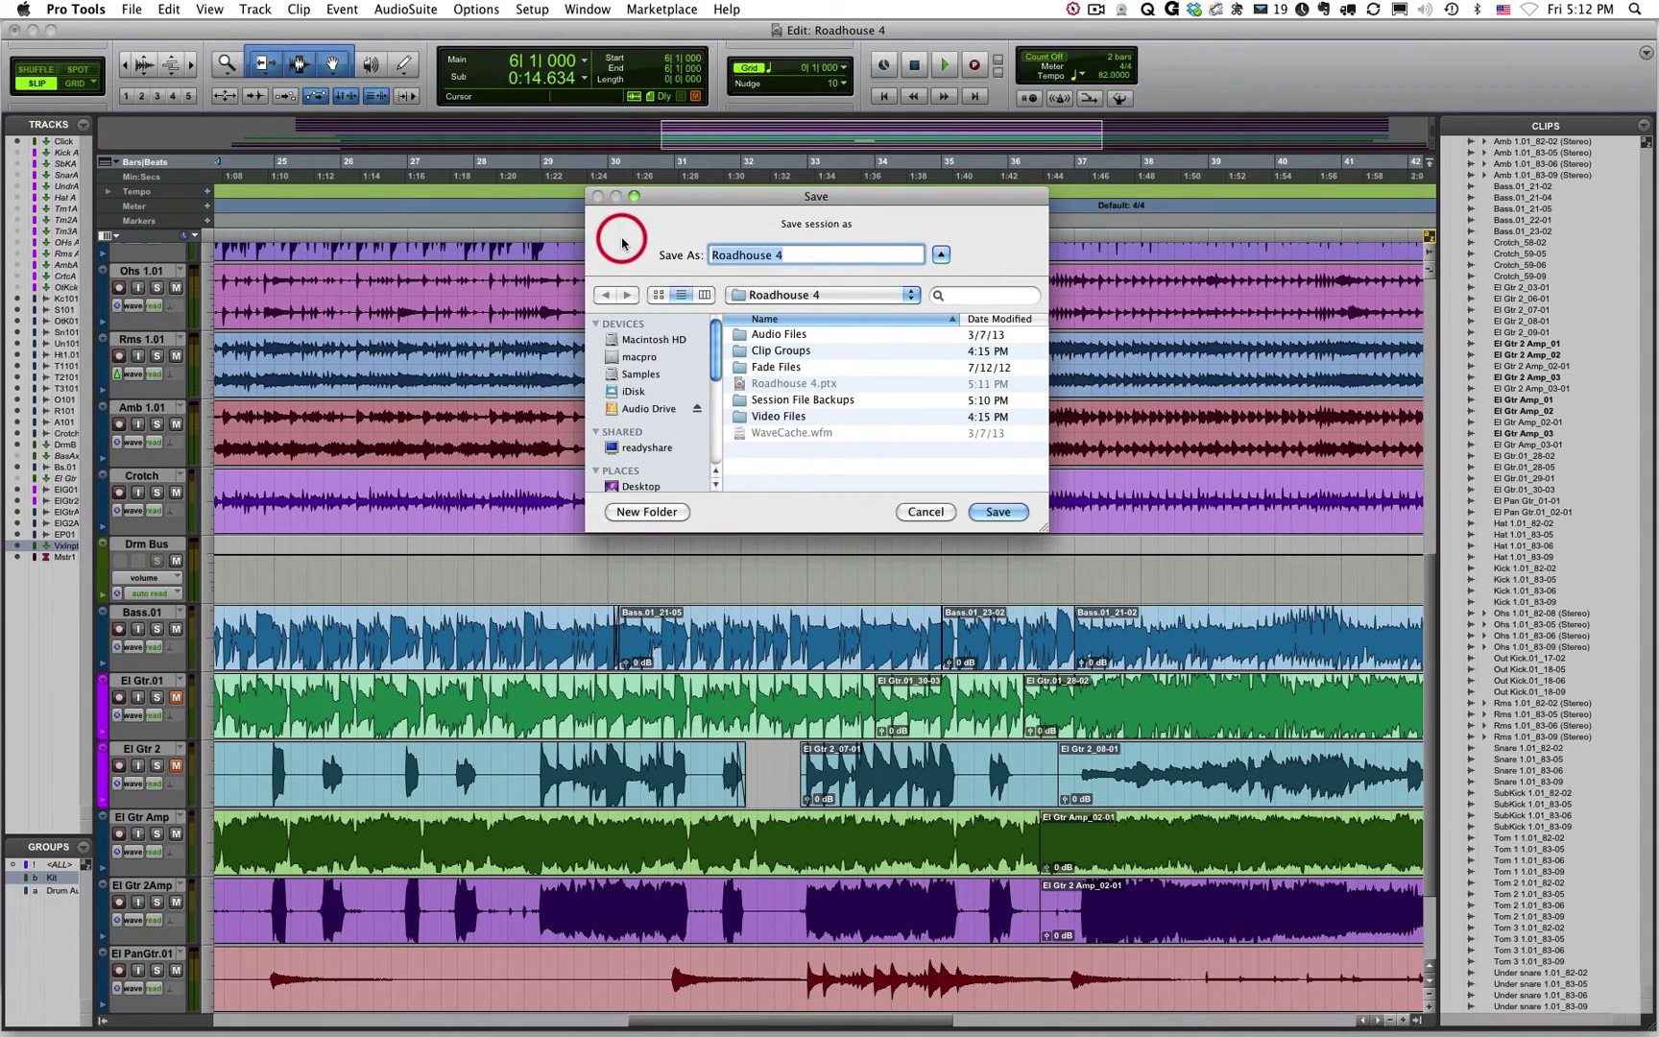
text(Music 1)
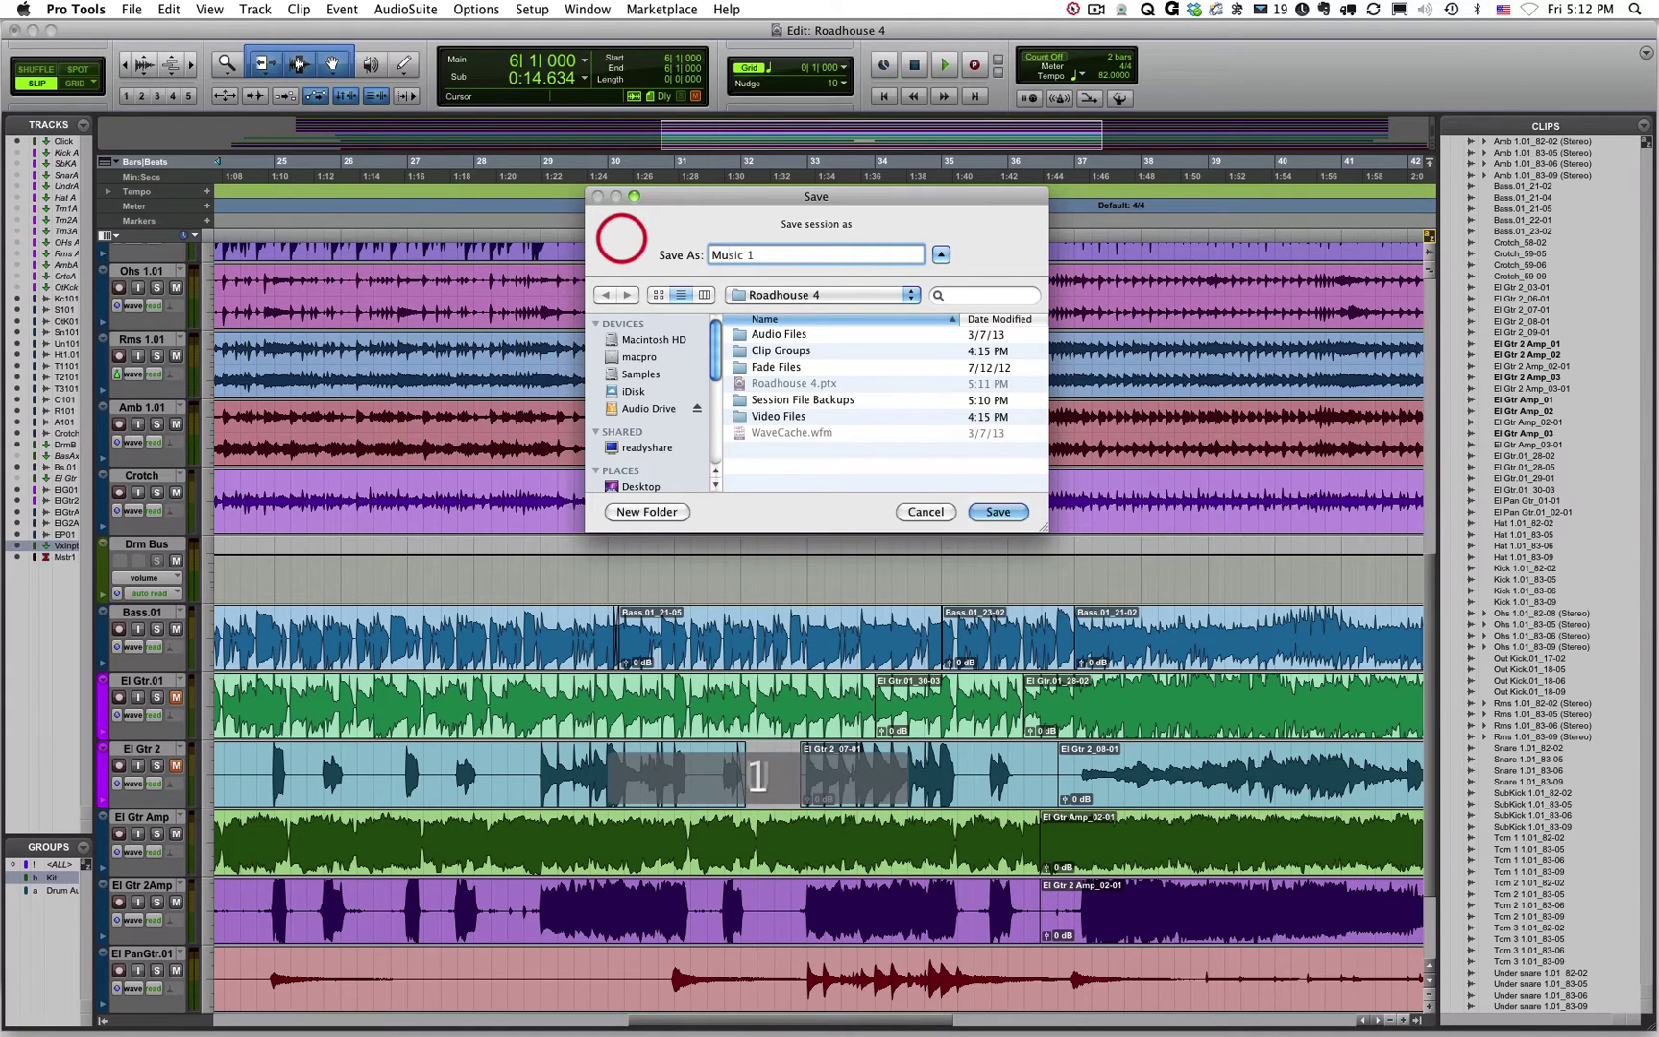
text(14)
key(BackSpace)
text(400_Todd)
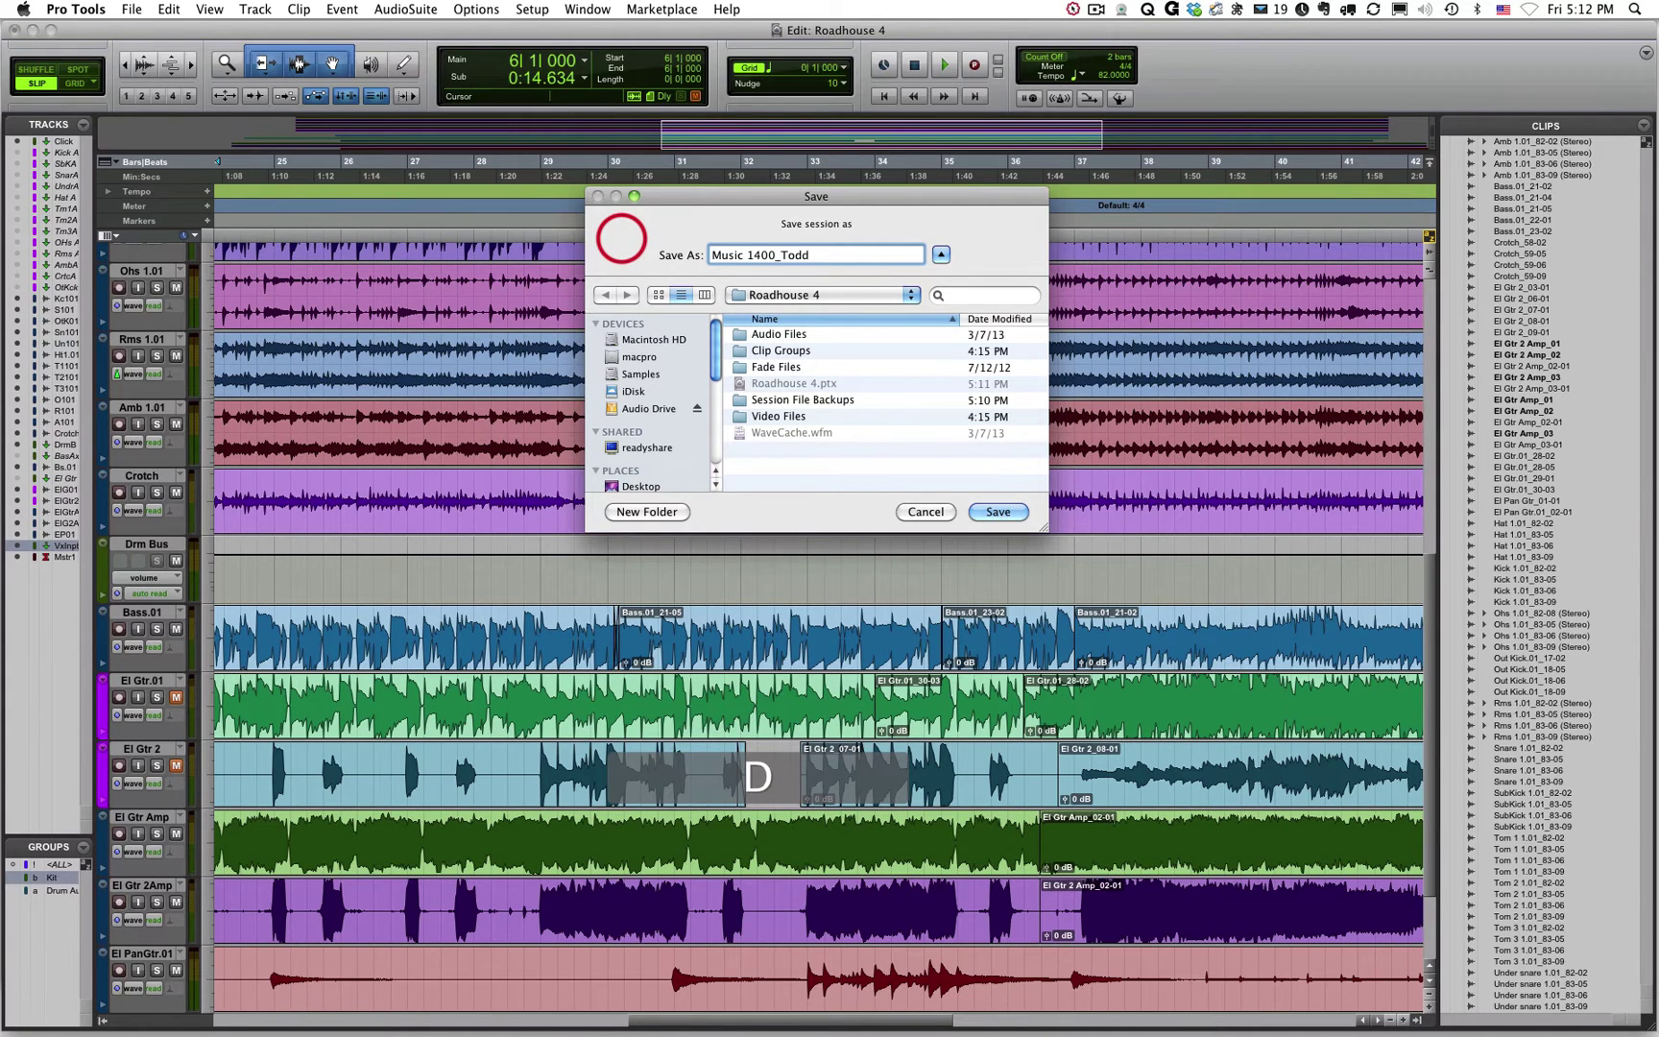
text( Tesy)
key(BackSpace)
key(BackSpace)
text(st 1)
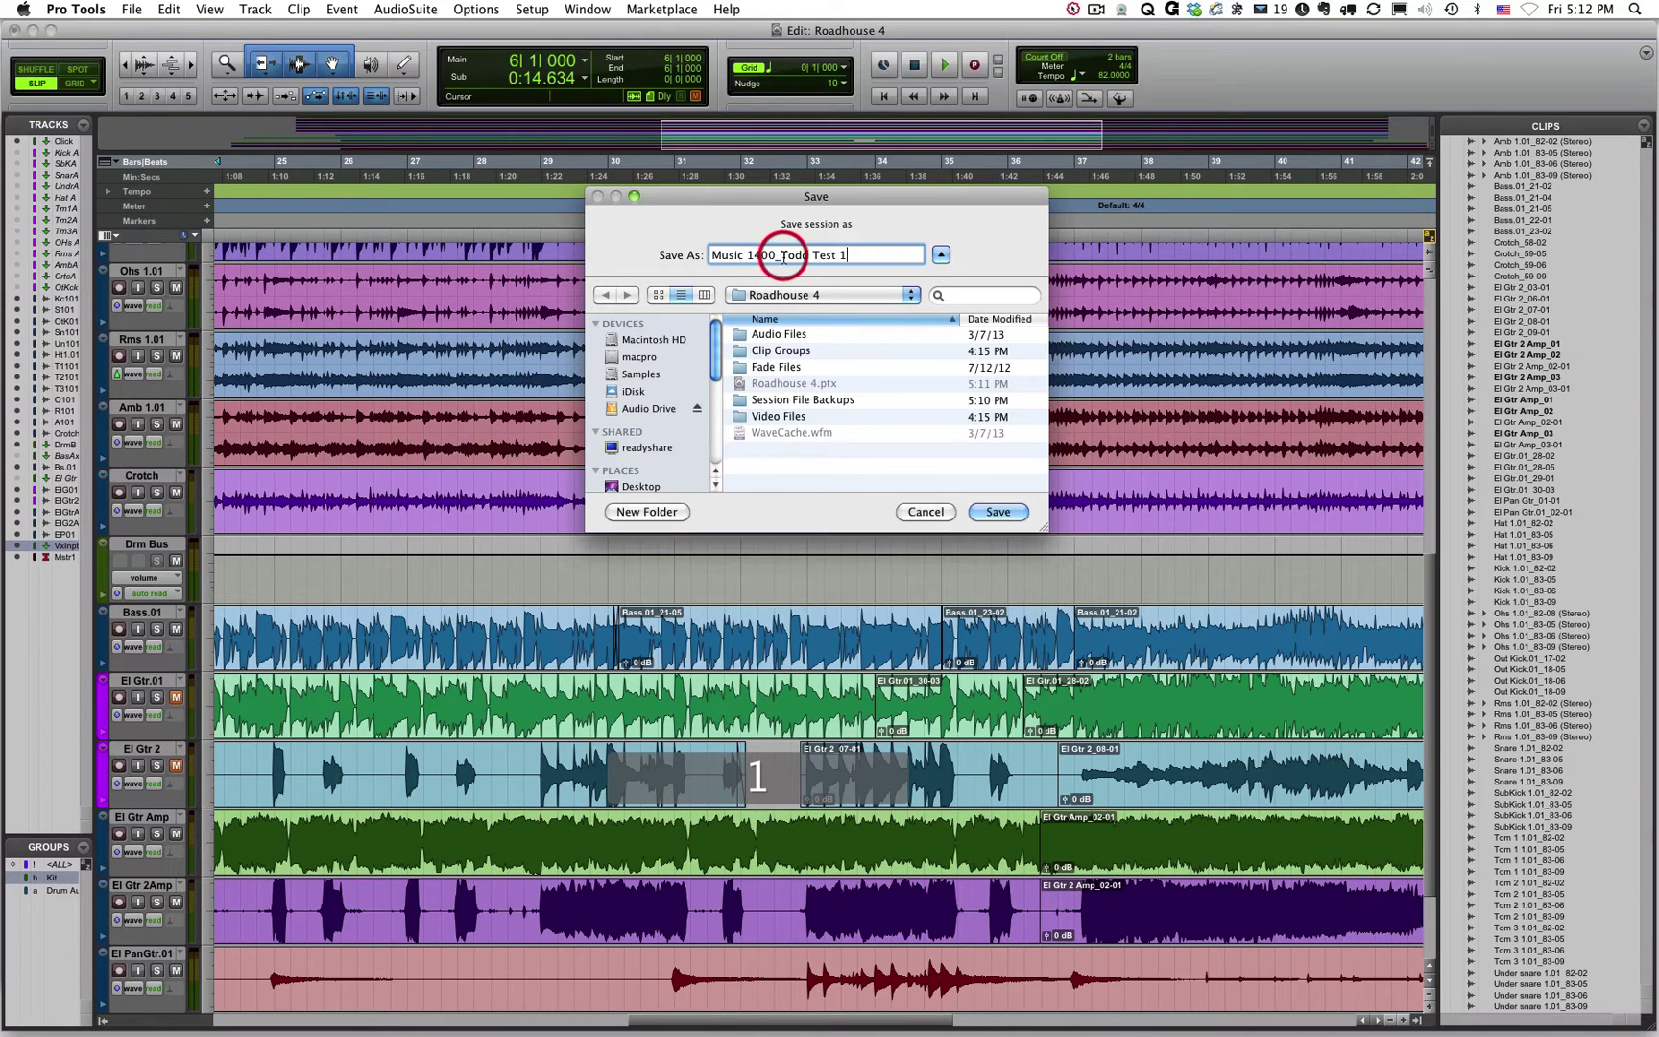
click(781, 254)
key(BackSpace)
key(space)
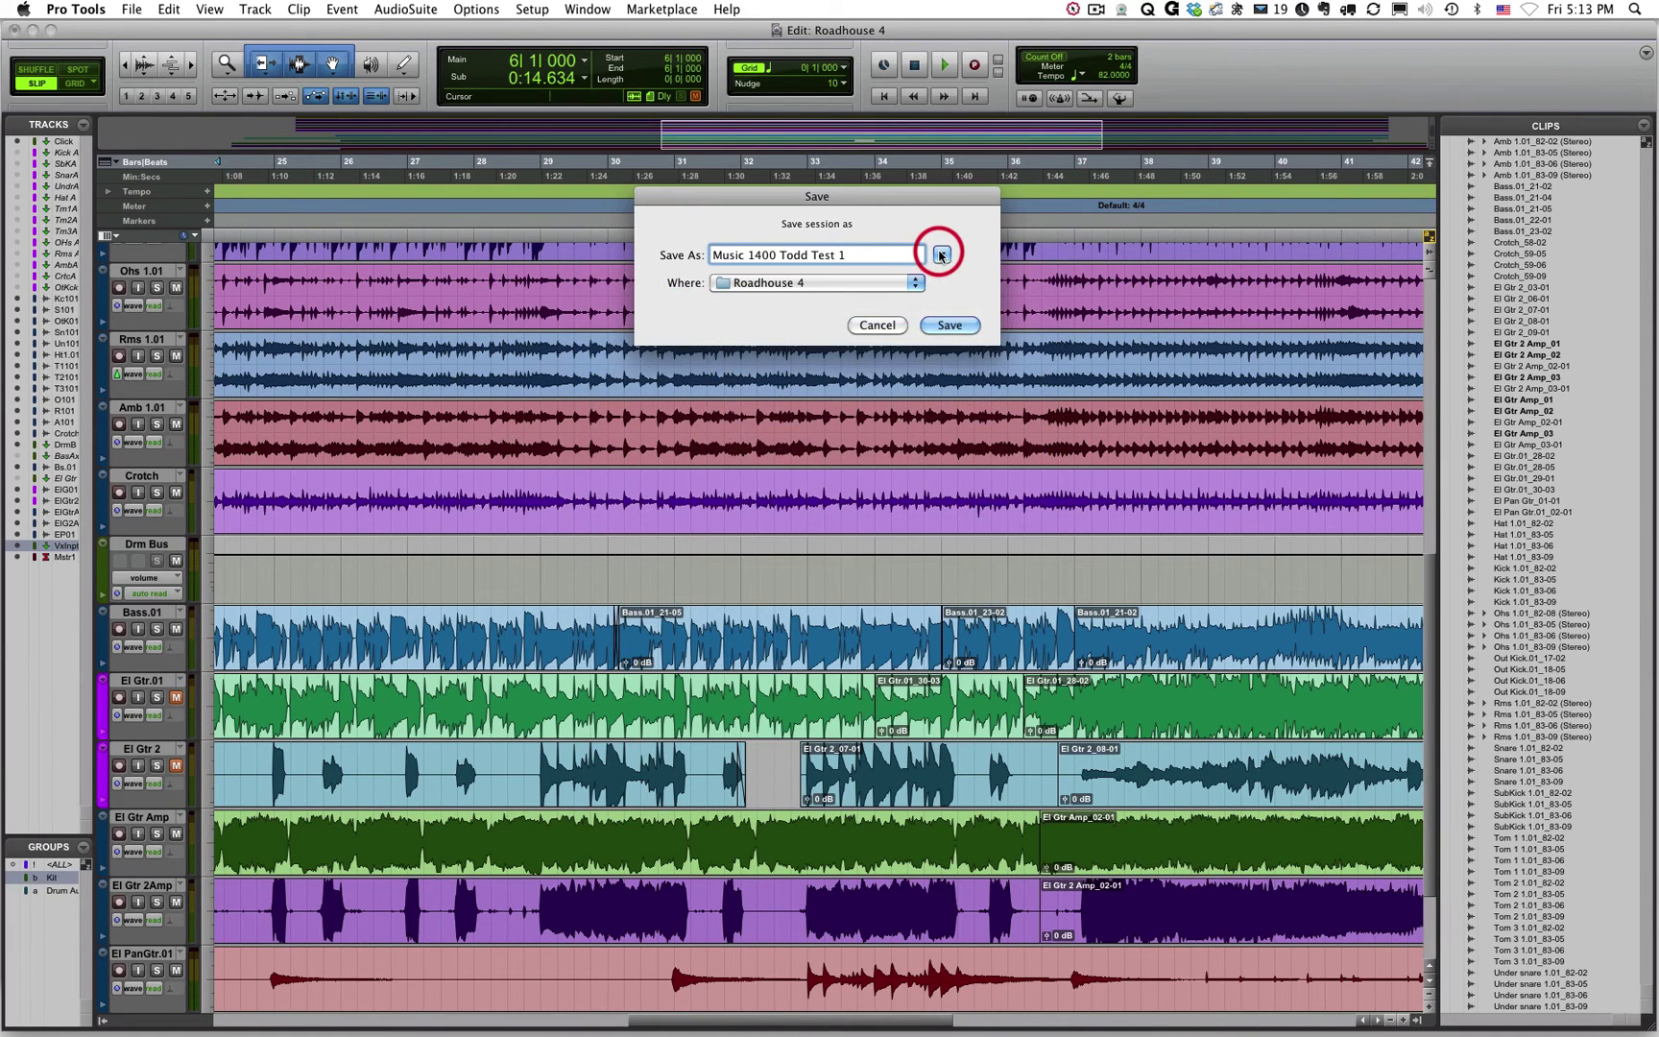
Expand the save browser and navigate from Audio Drive through Anarchy into Roadhouse 4
click(944, 254)
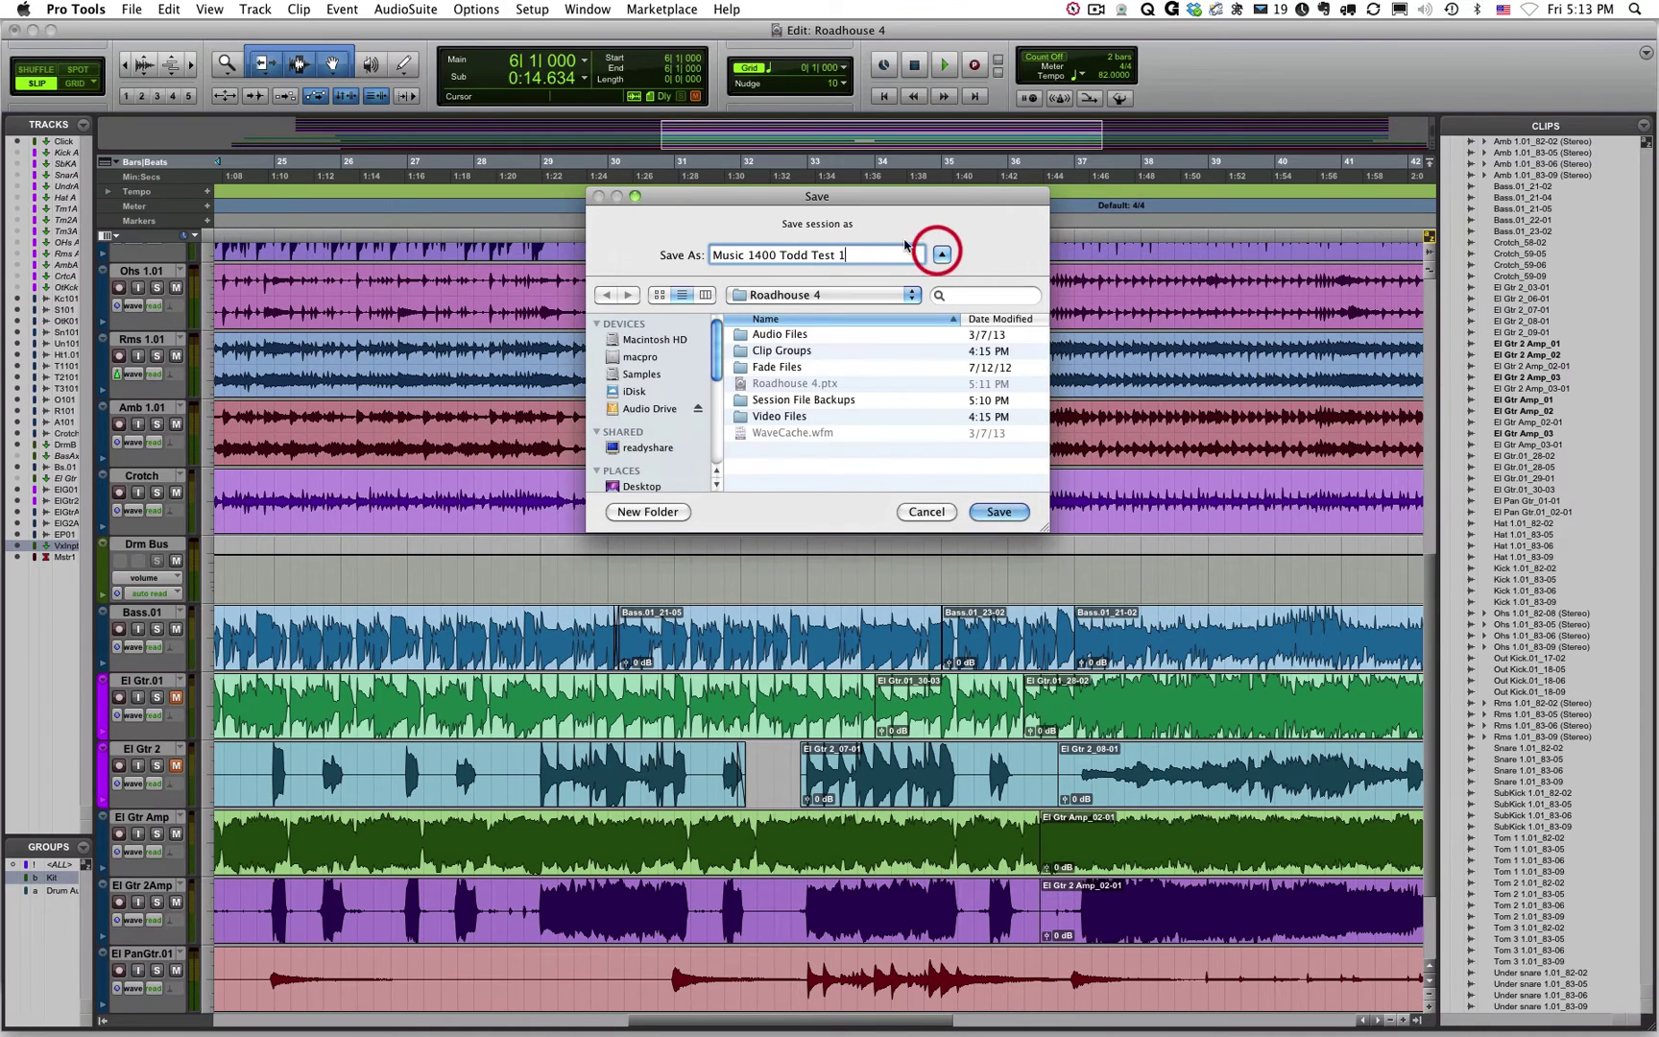
click(821, 295)
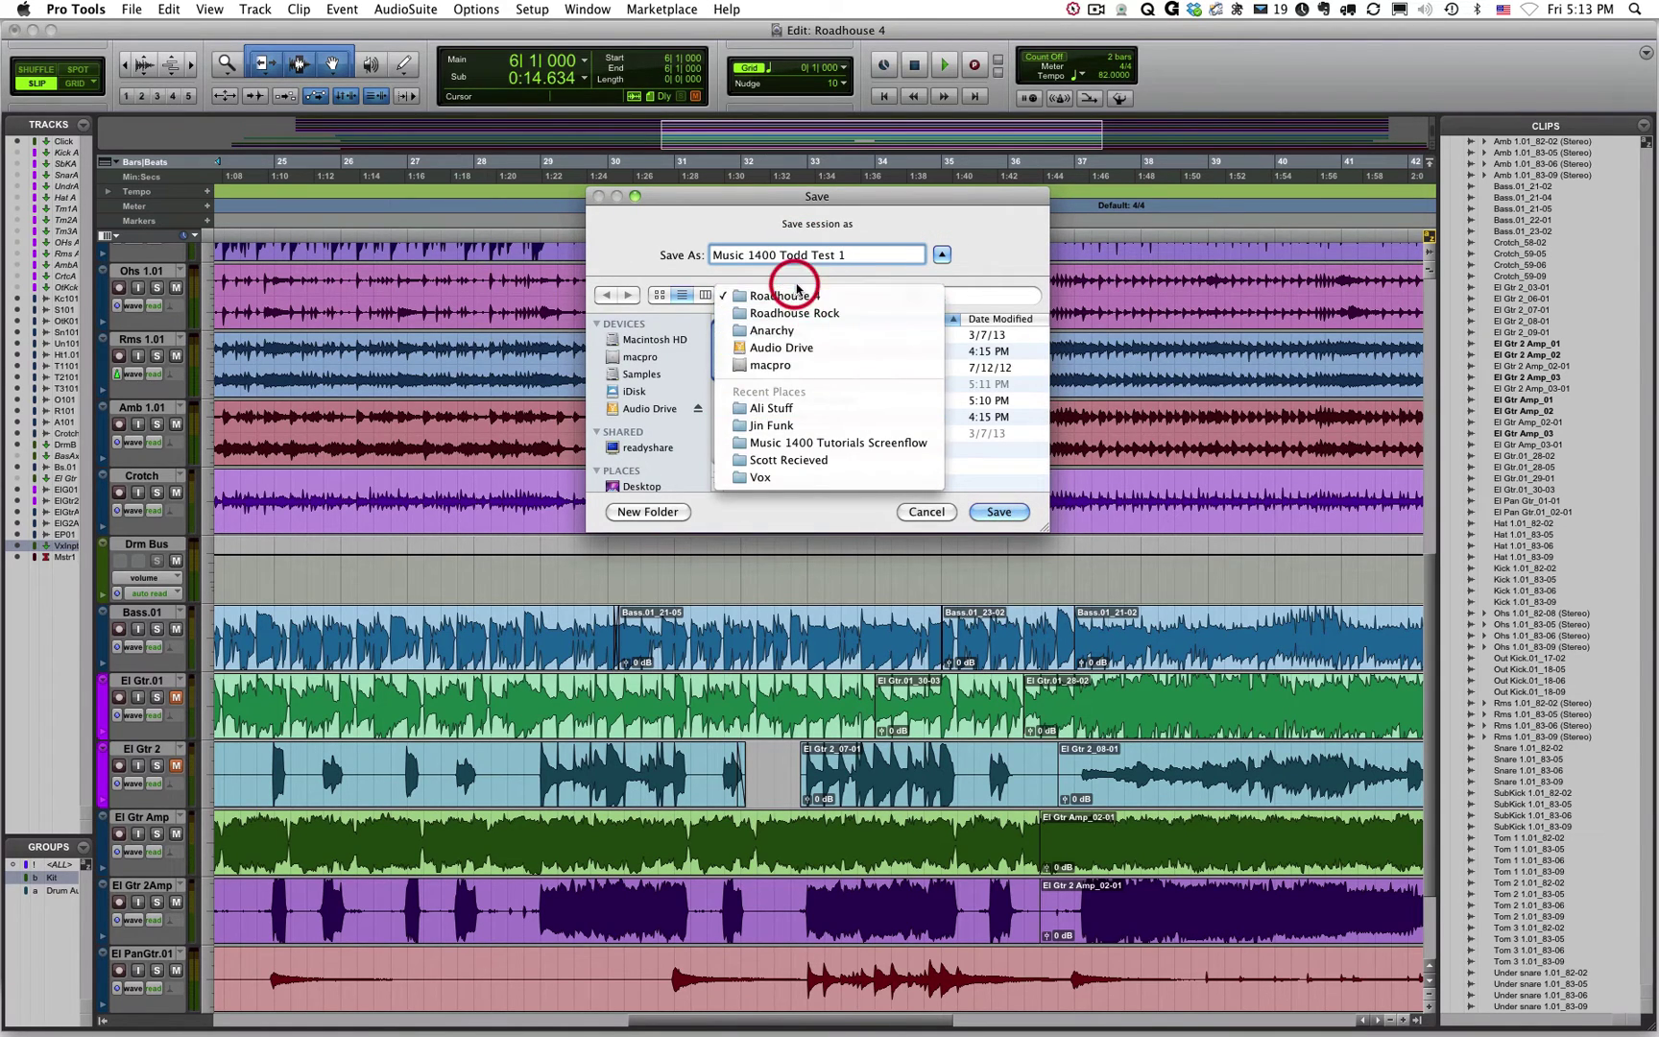
click(1010, 233)
click(797, 296)
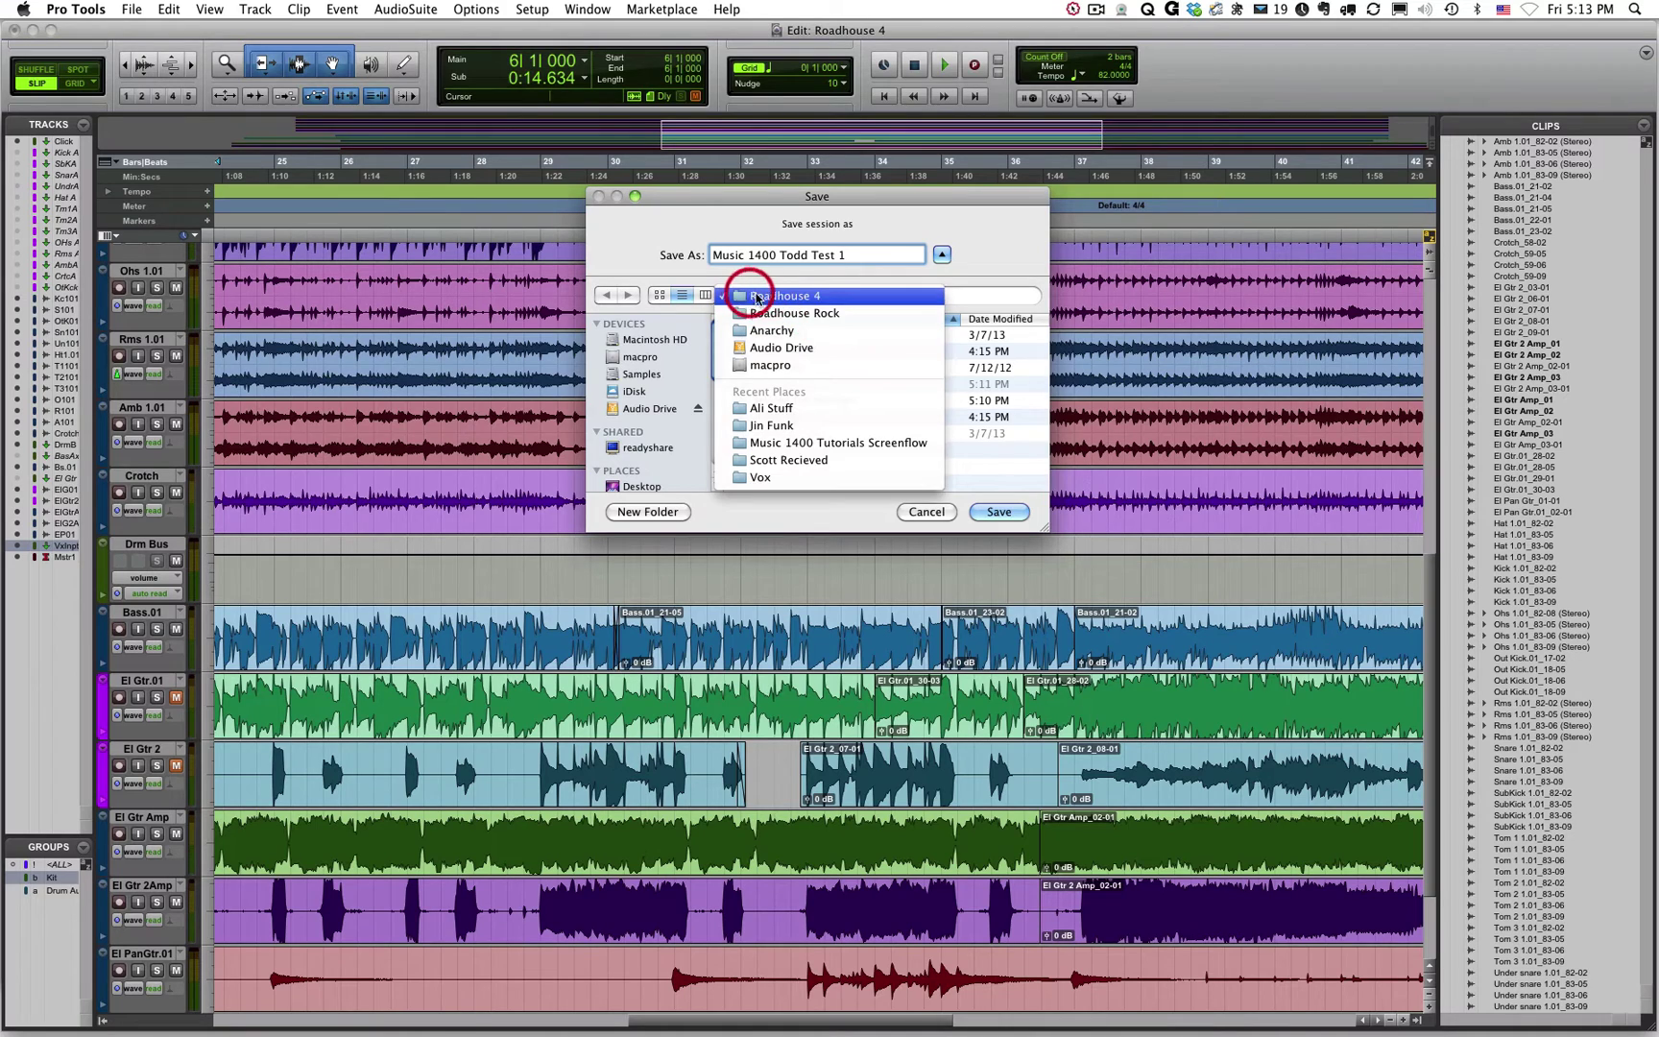
click(794, 312)
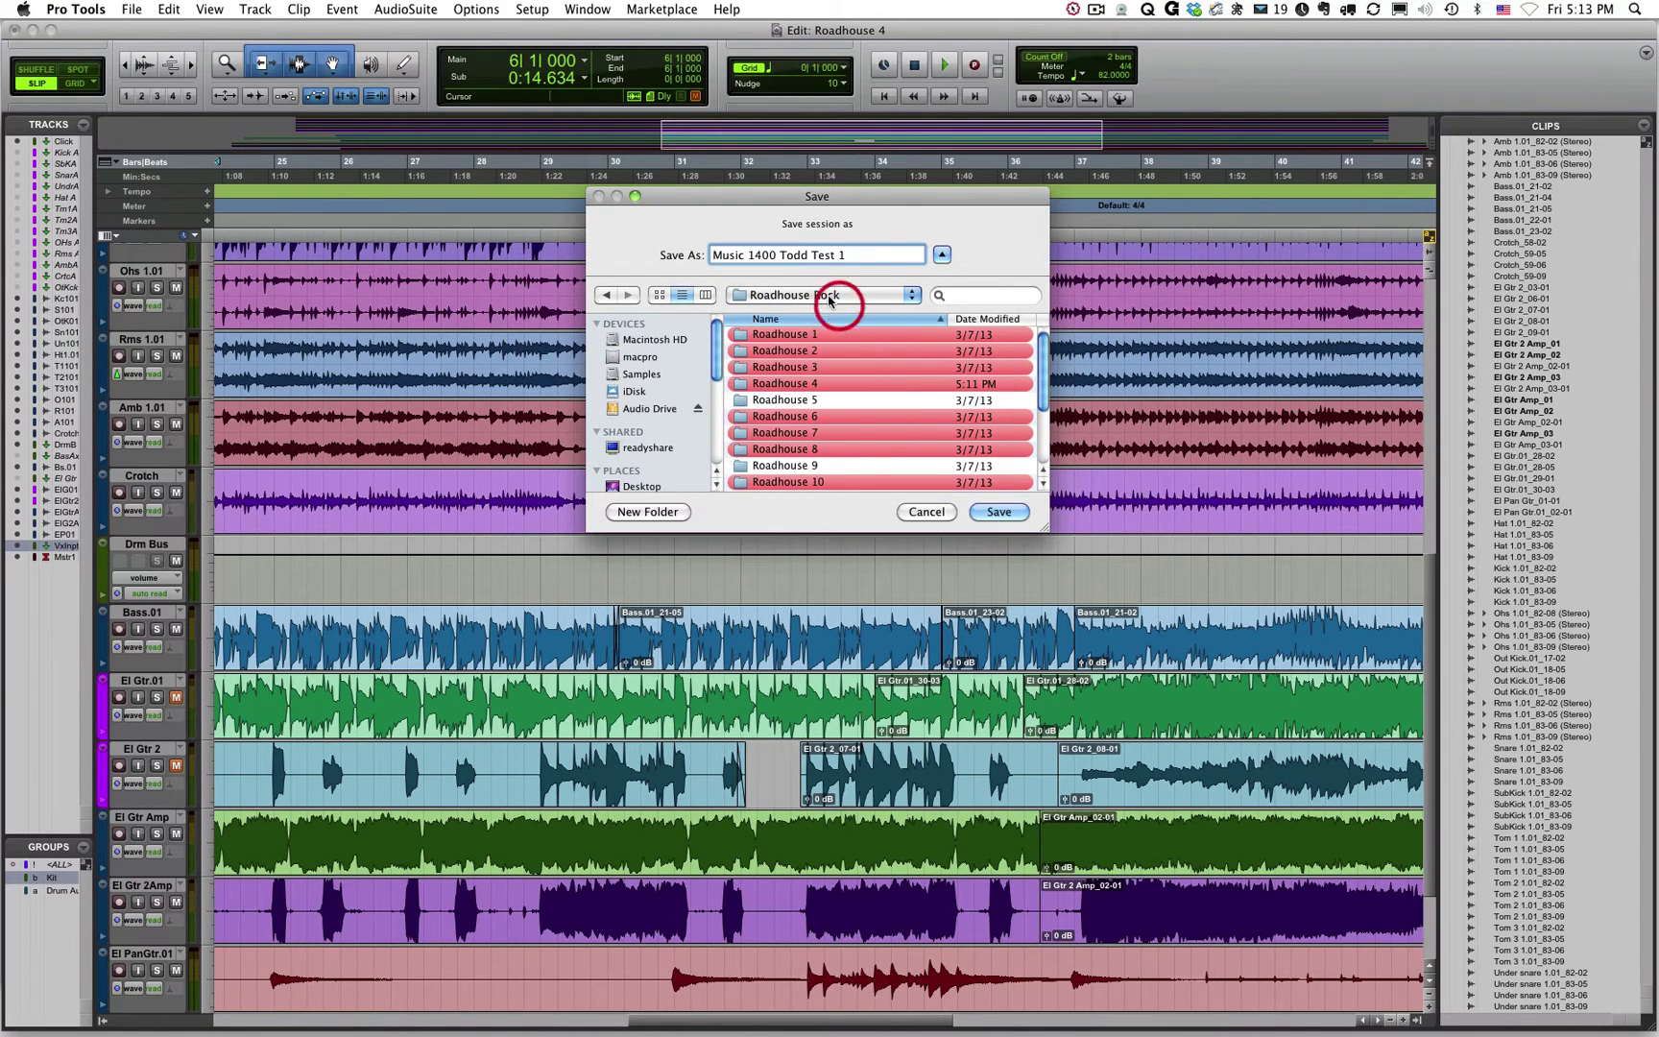
click(825, 294)
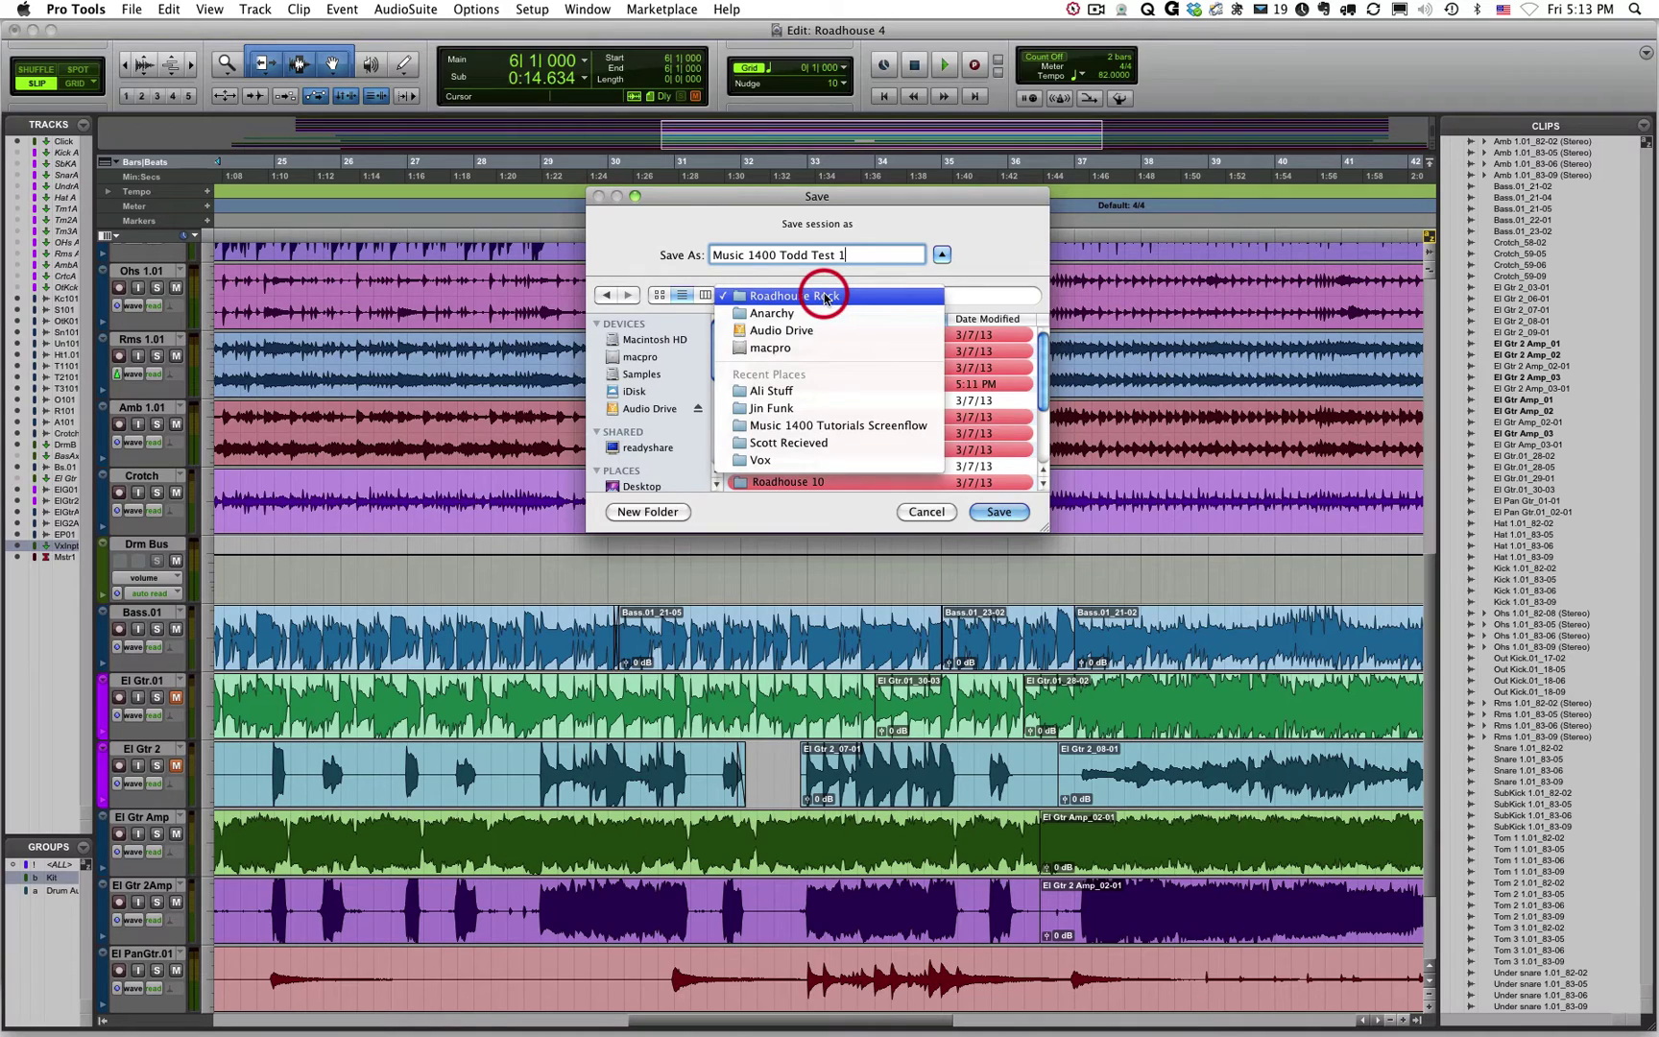
click(780, 313)
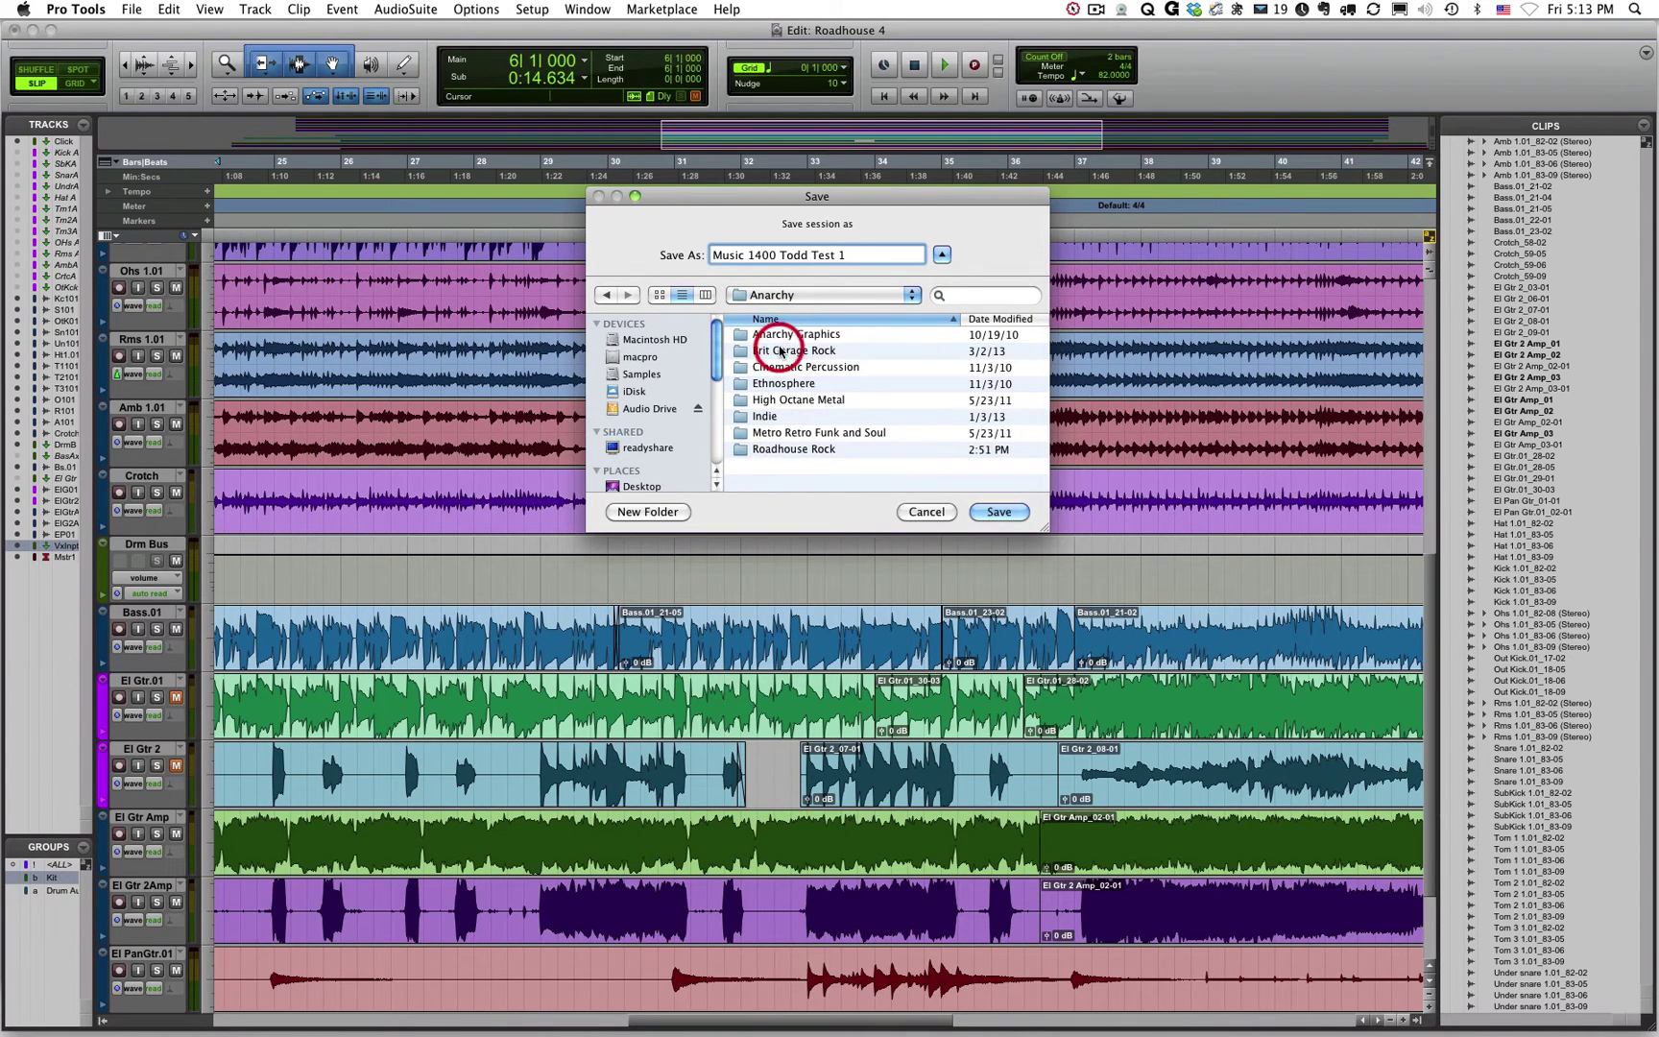
click(805, 300)
click(789, 315)
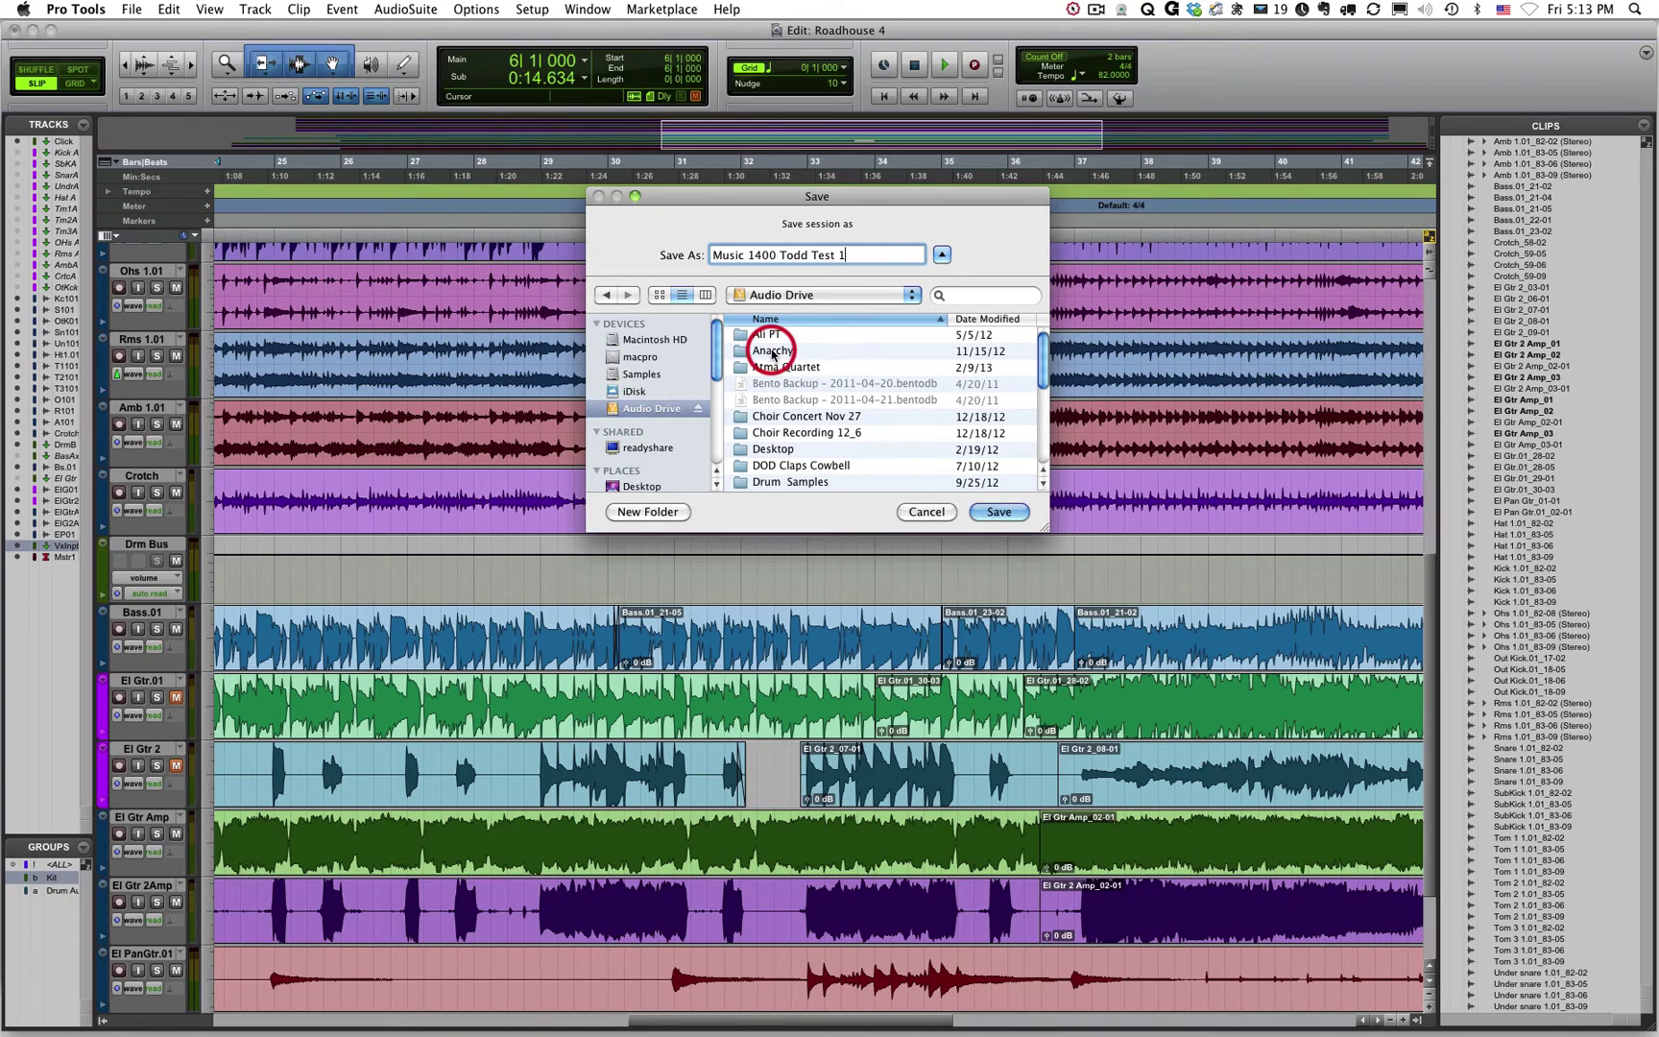
double_click(772, 351)
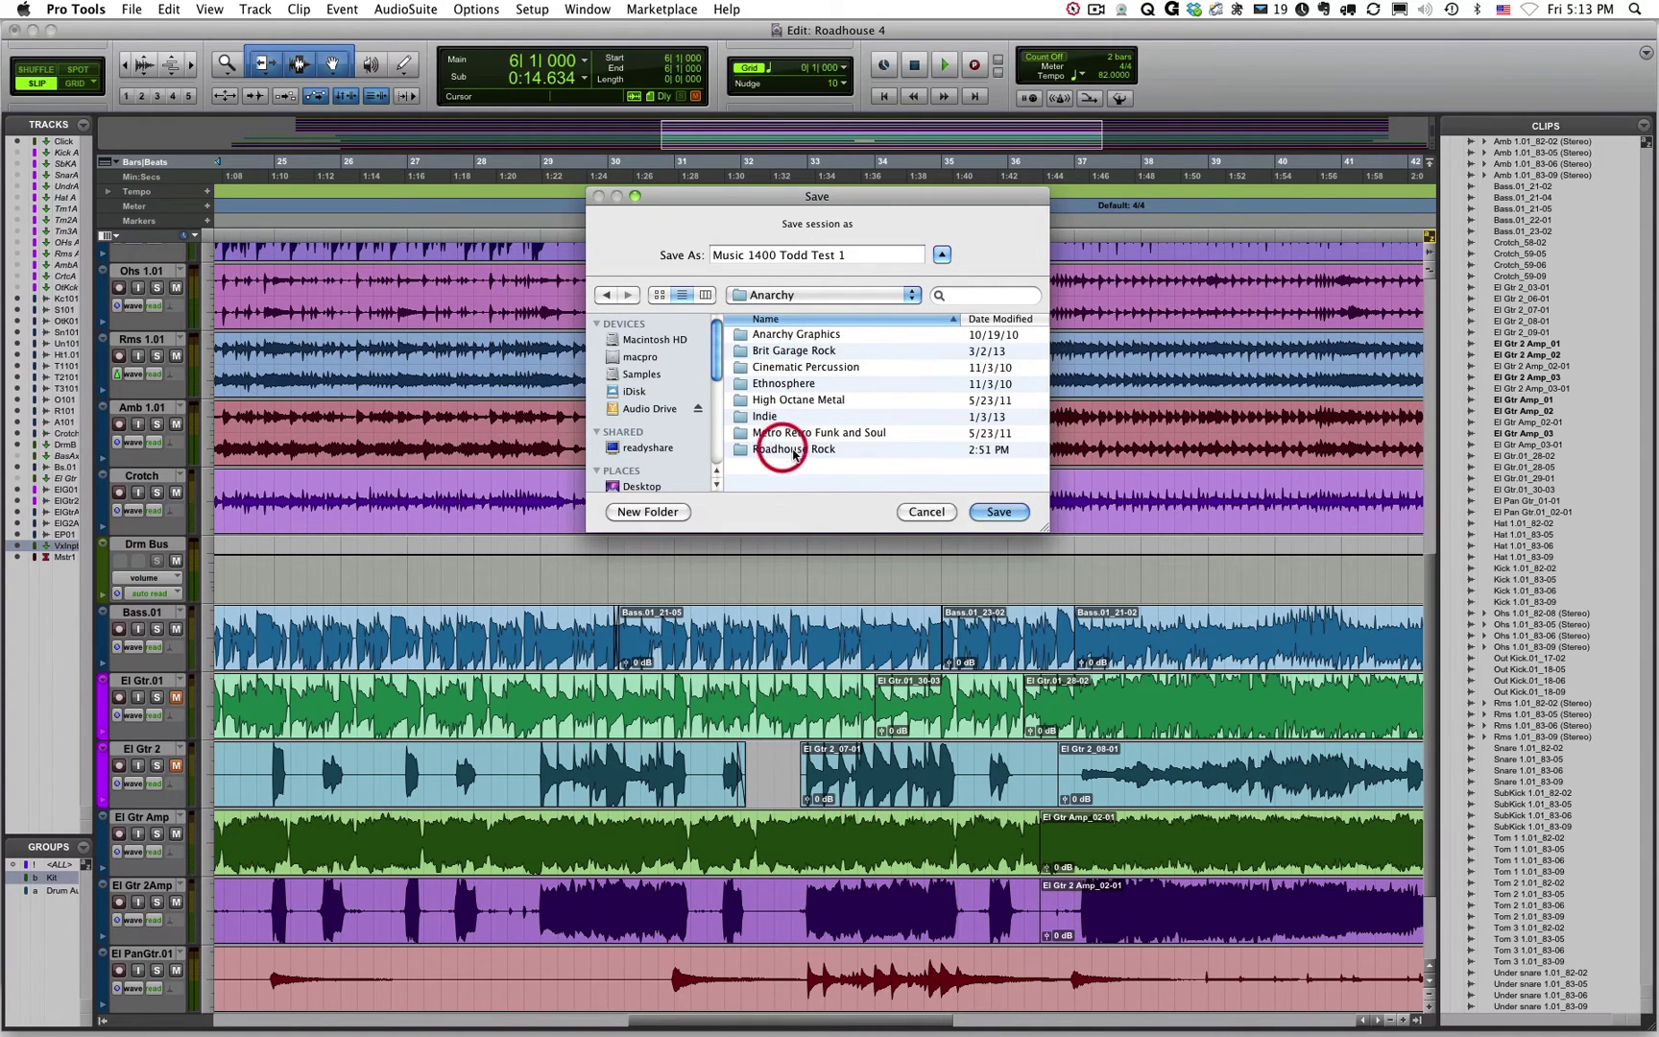
double_click(797, 450)
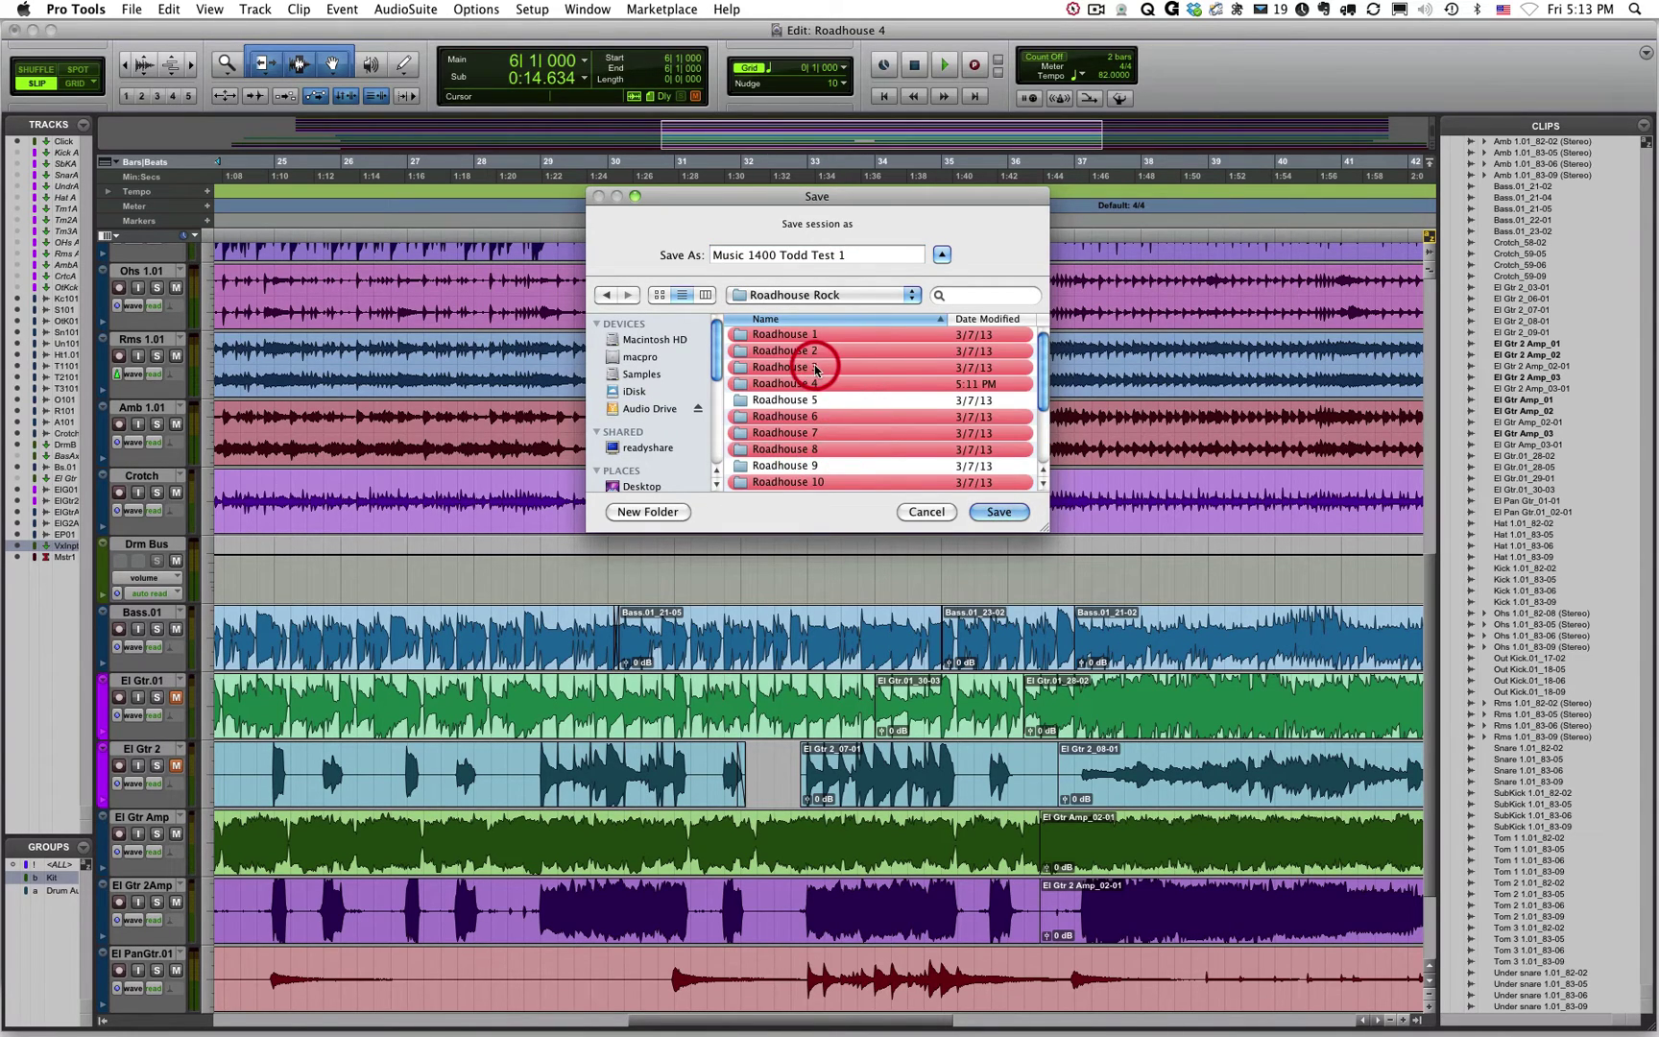
double_click(782, 384)
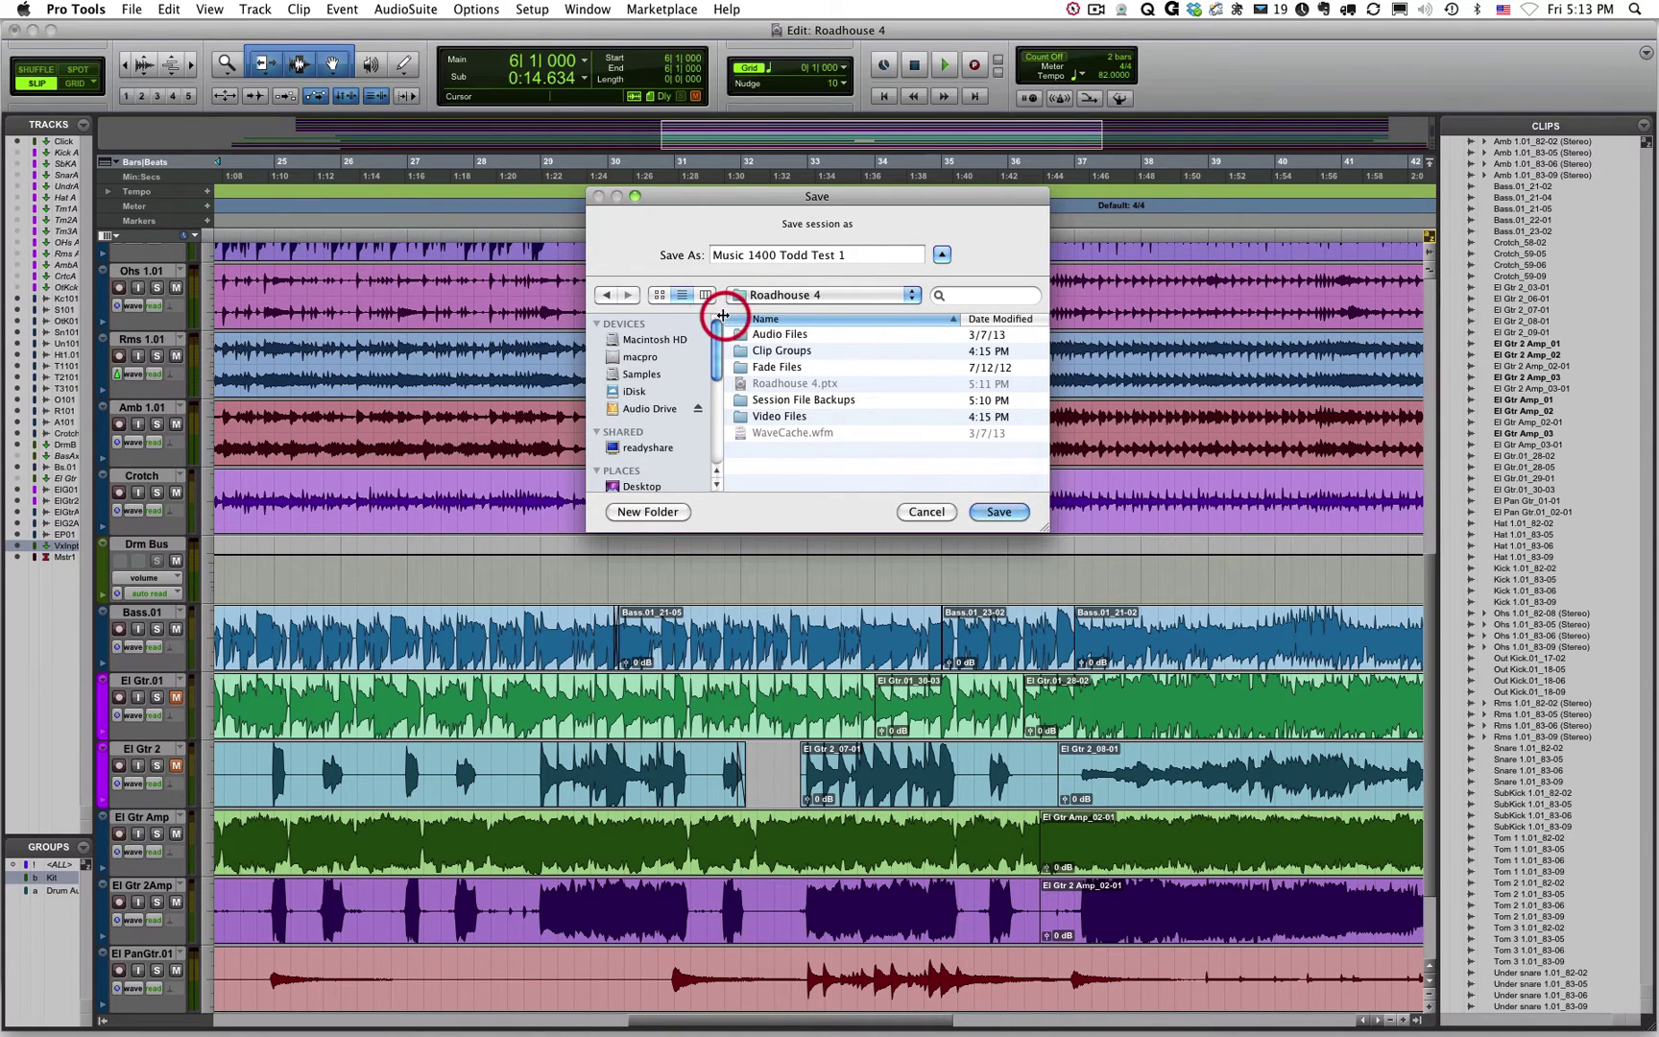
Jump back up to Anarchy and try the icon, list and column views
click(834, 298)
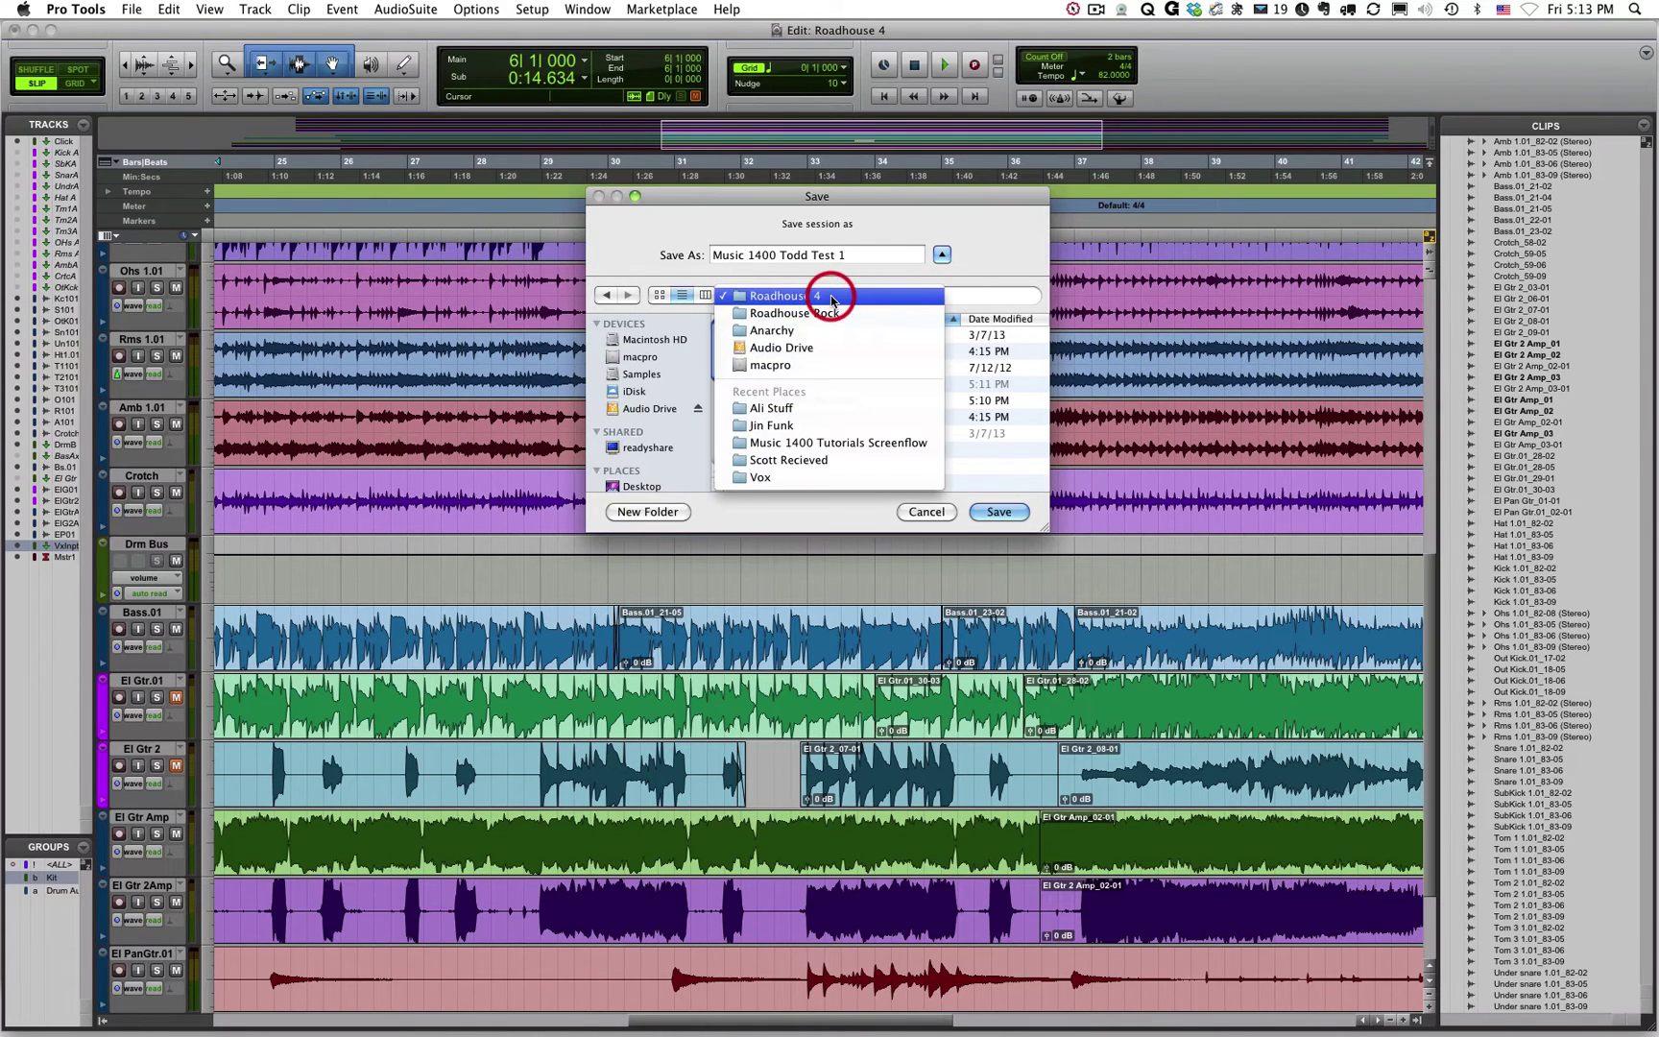
click(773, 332)
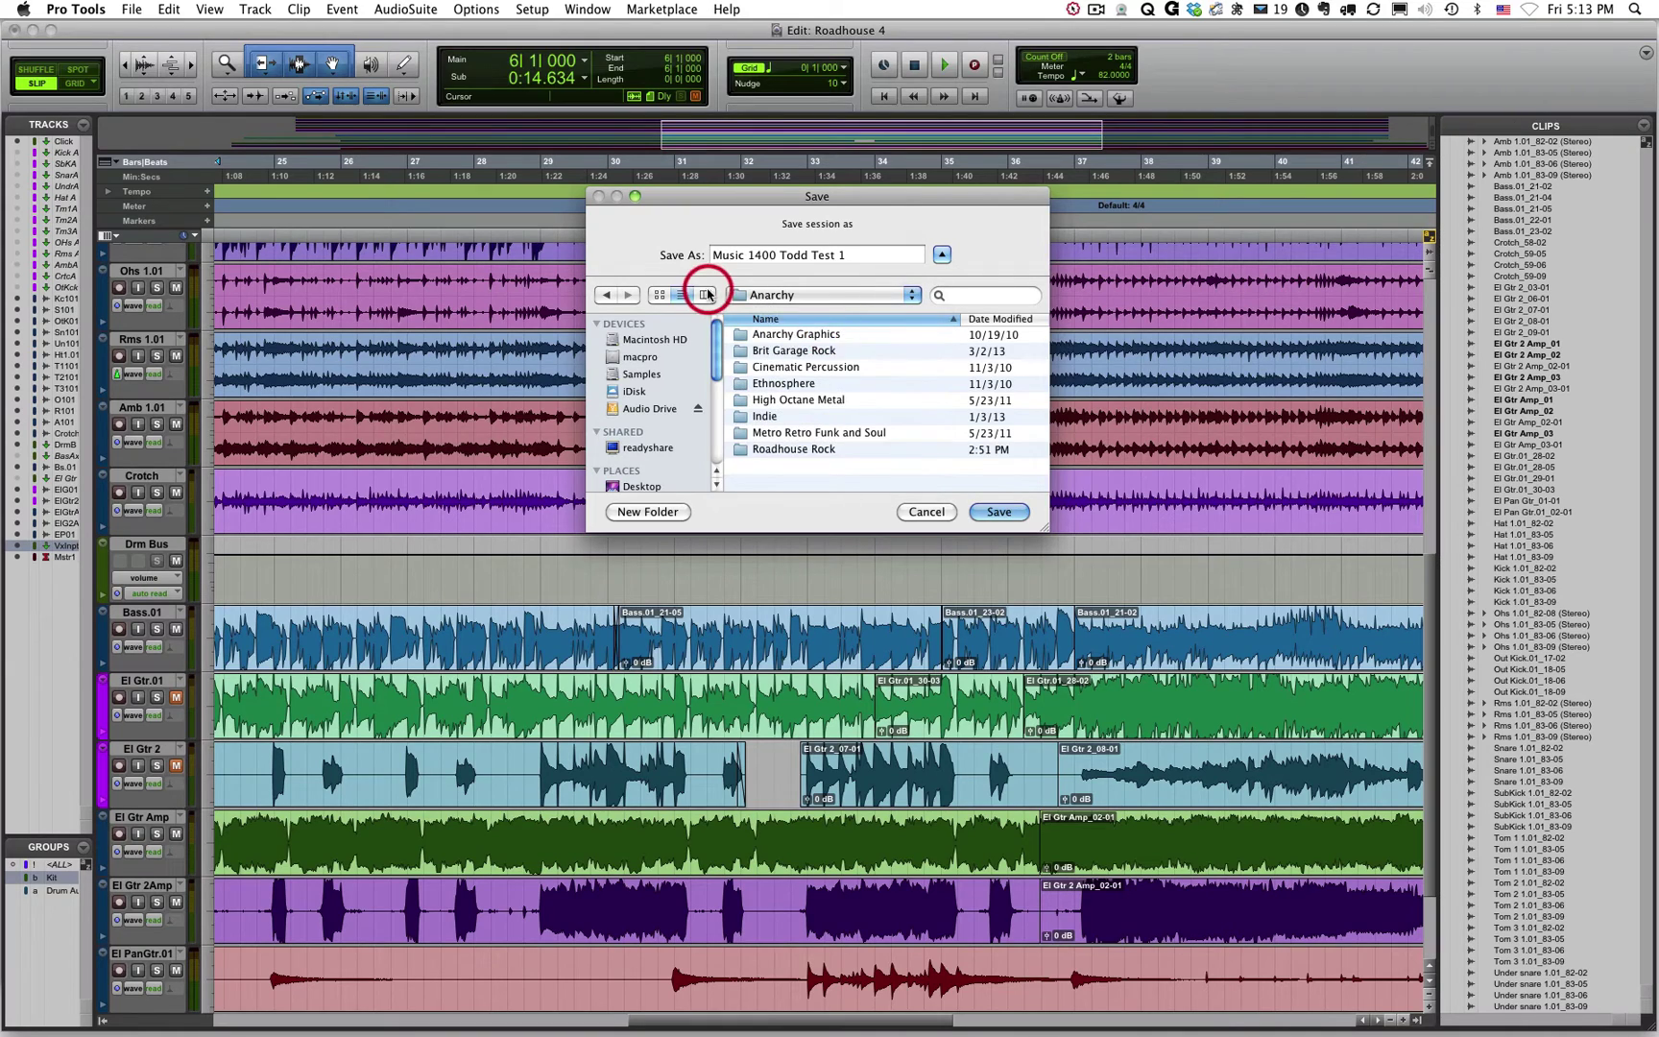
click(660, 295)
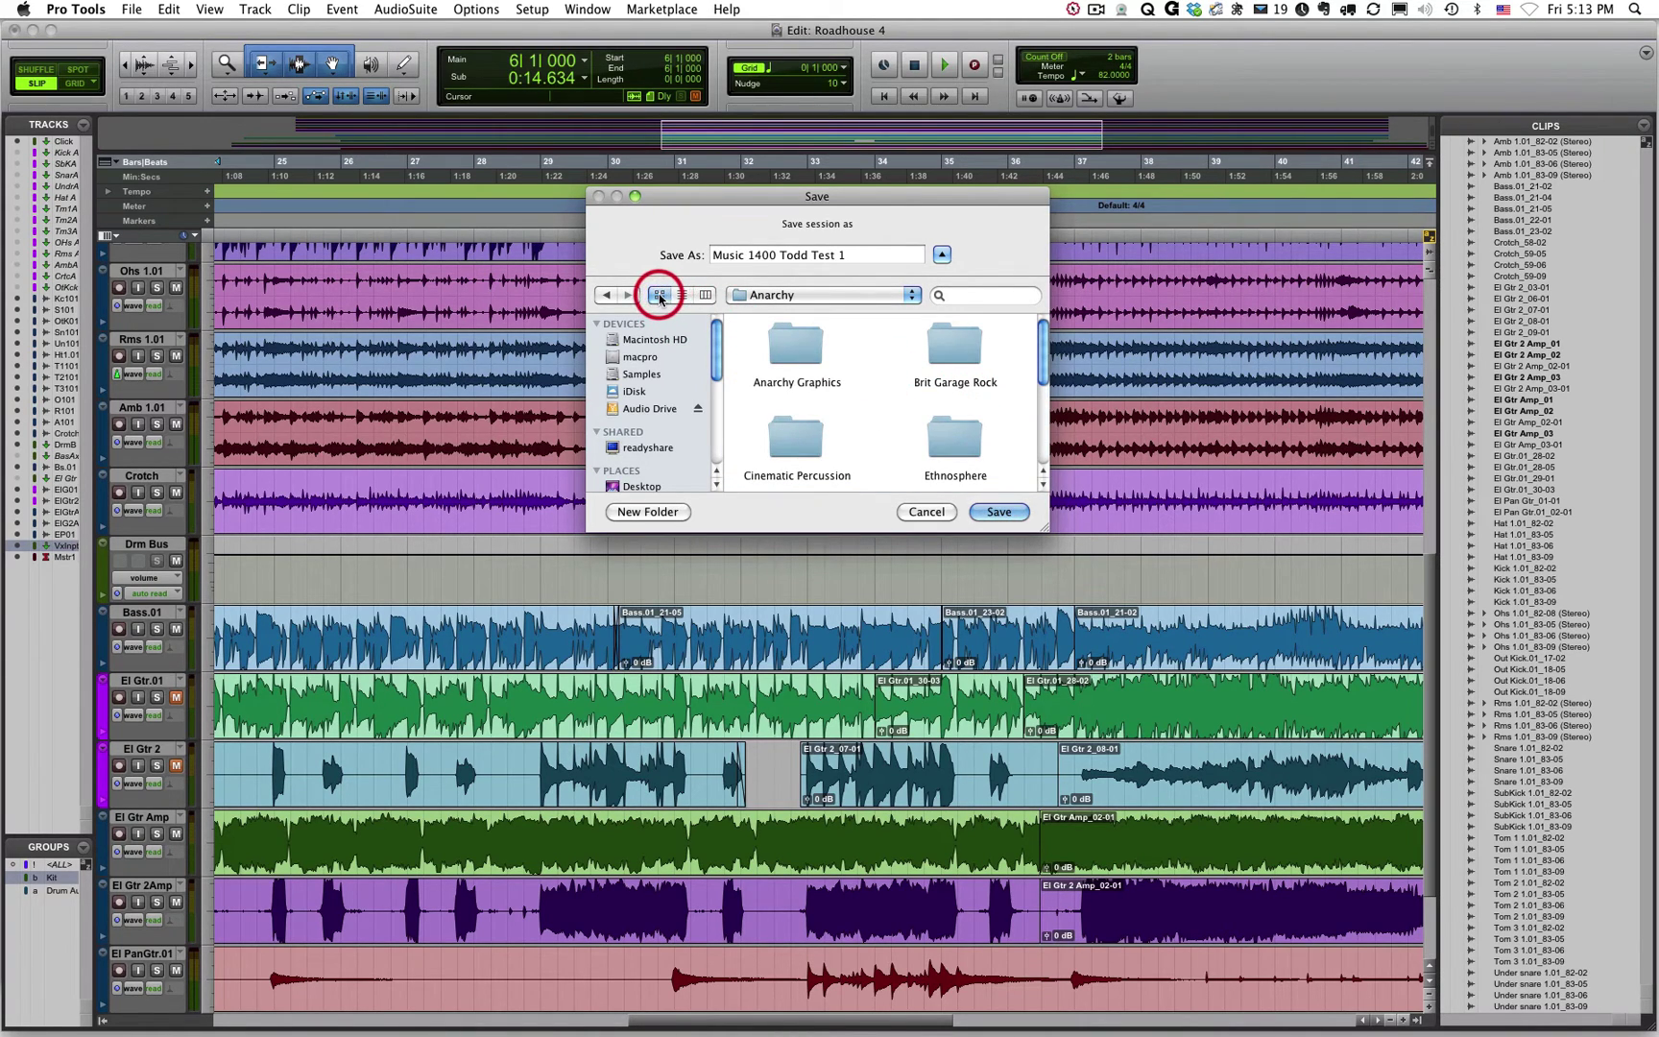
click(681, 295)
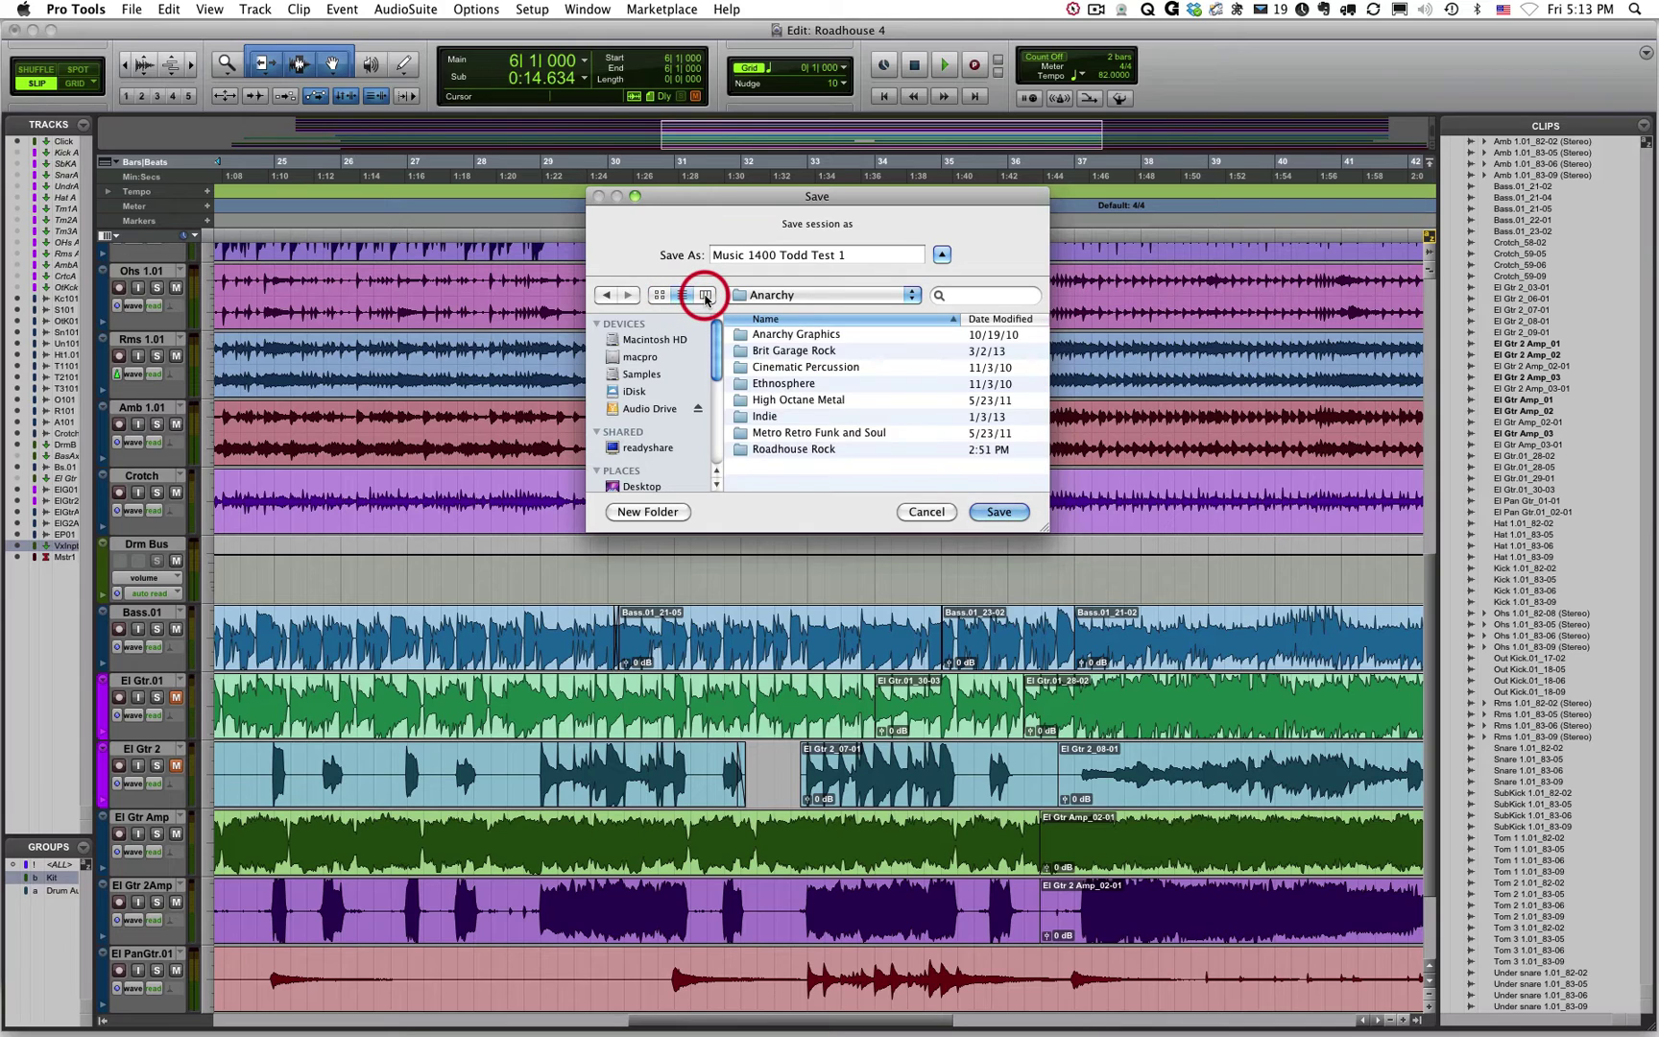
click(705, 296)
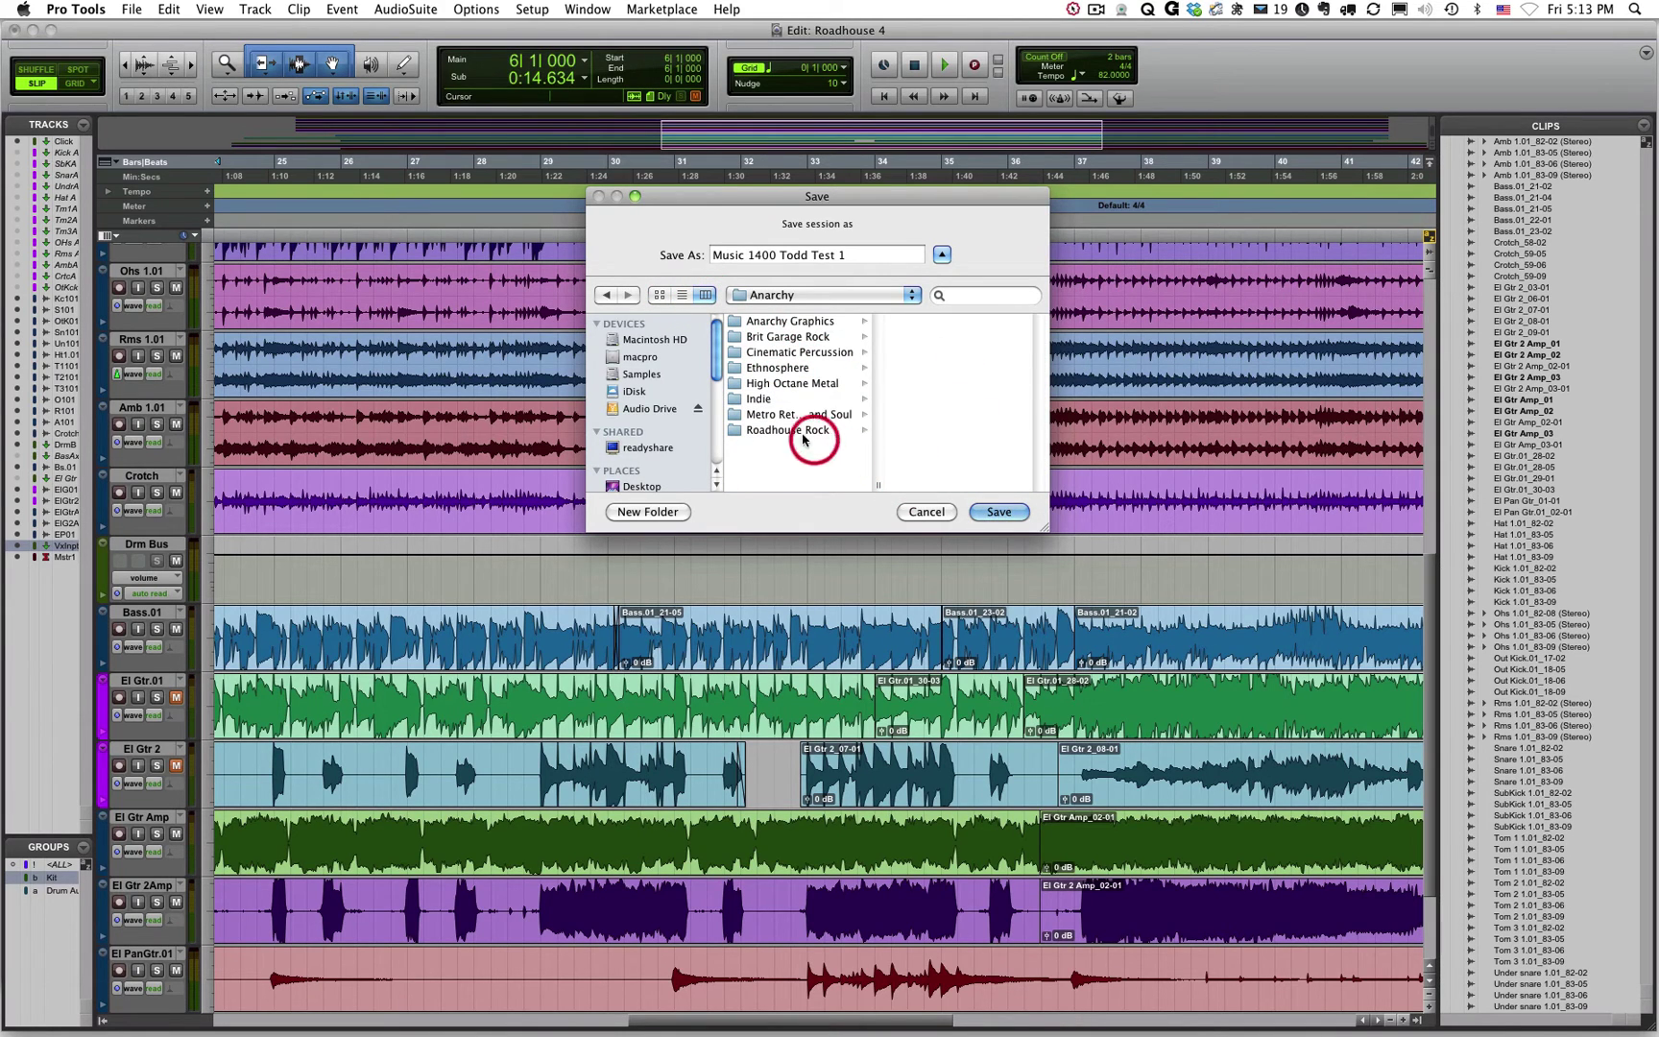
Browse columns to Roadhouse Rock > Roadhouse 4, then enlarge and reposition the dialog
click(765, 296)
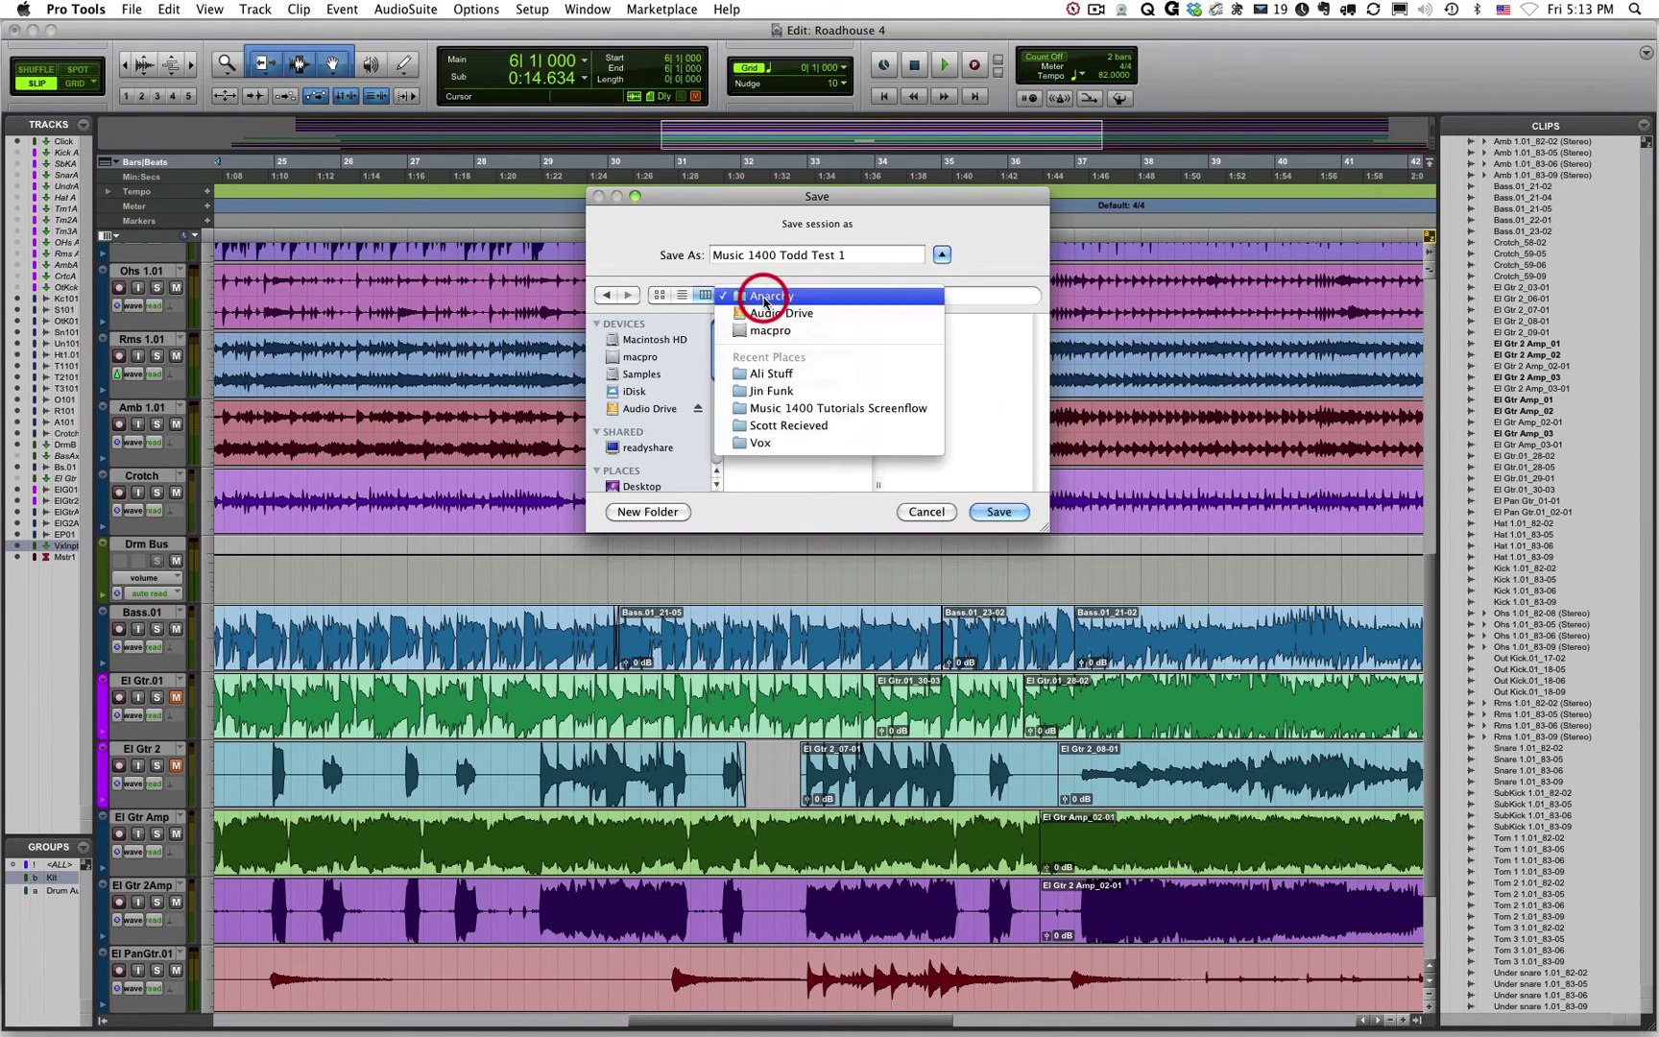
click(766, 313)
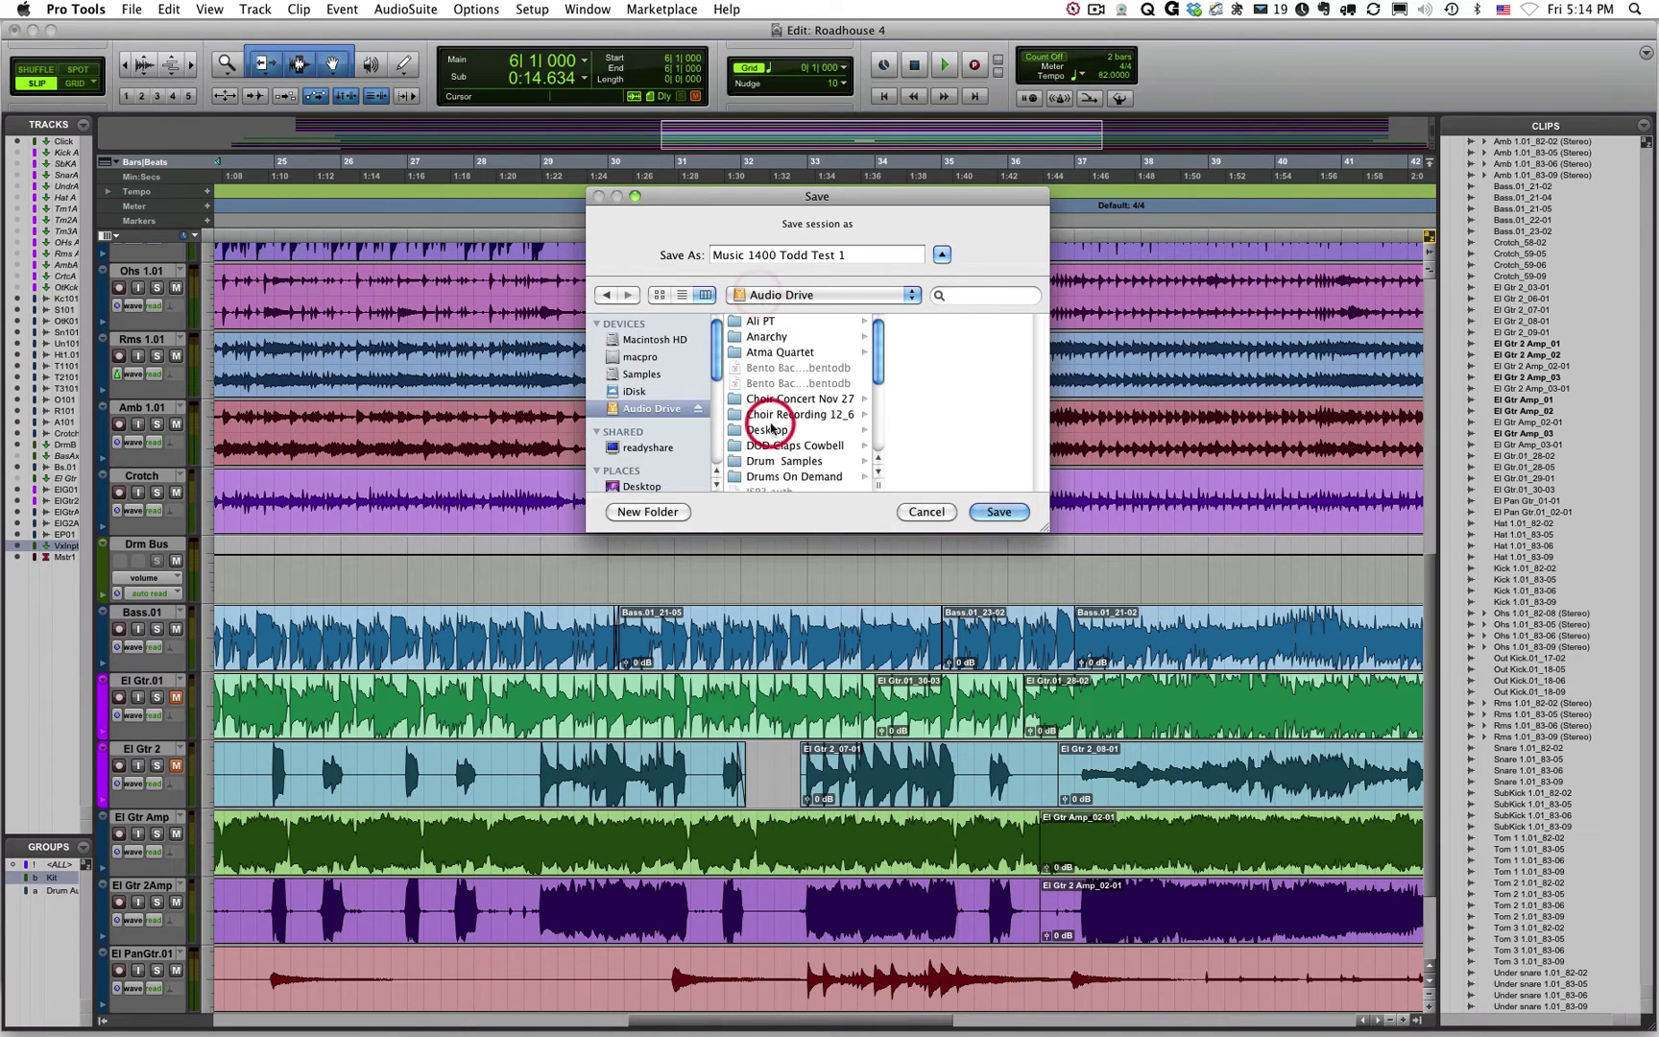
click(765, 336)
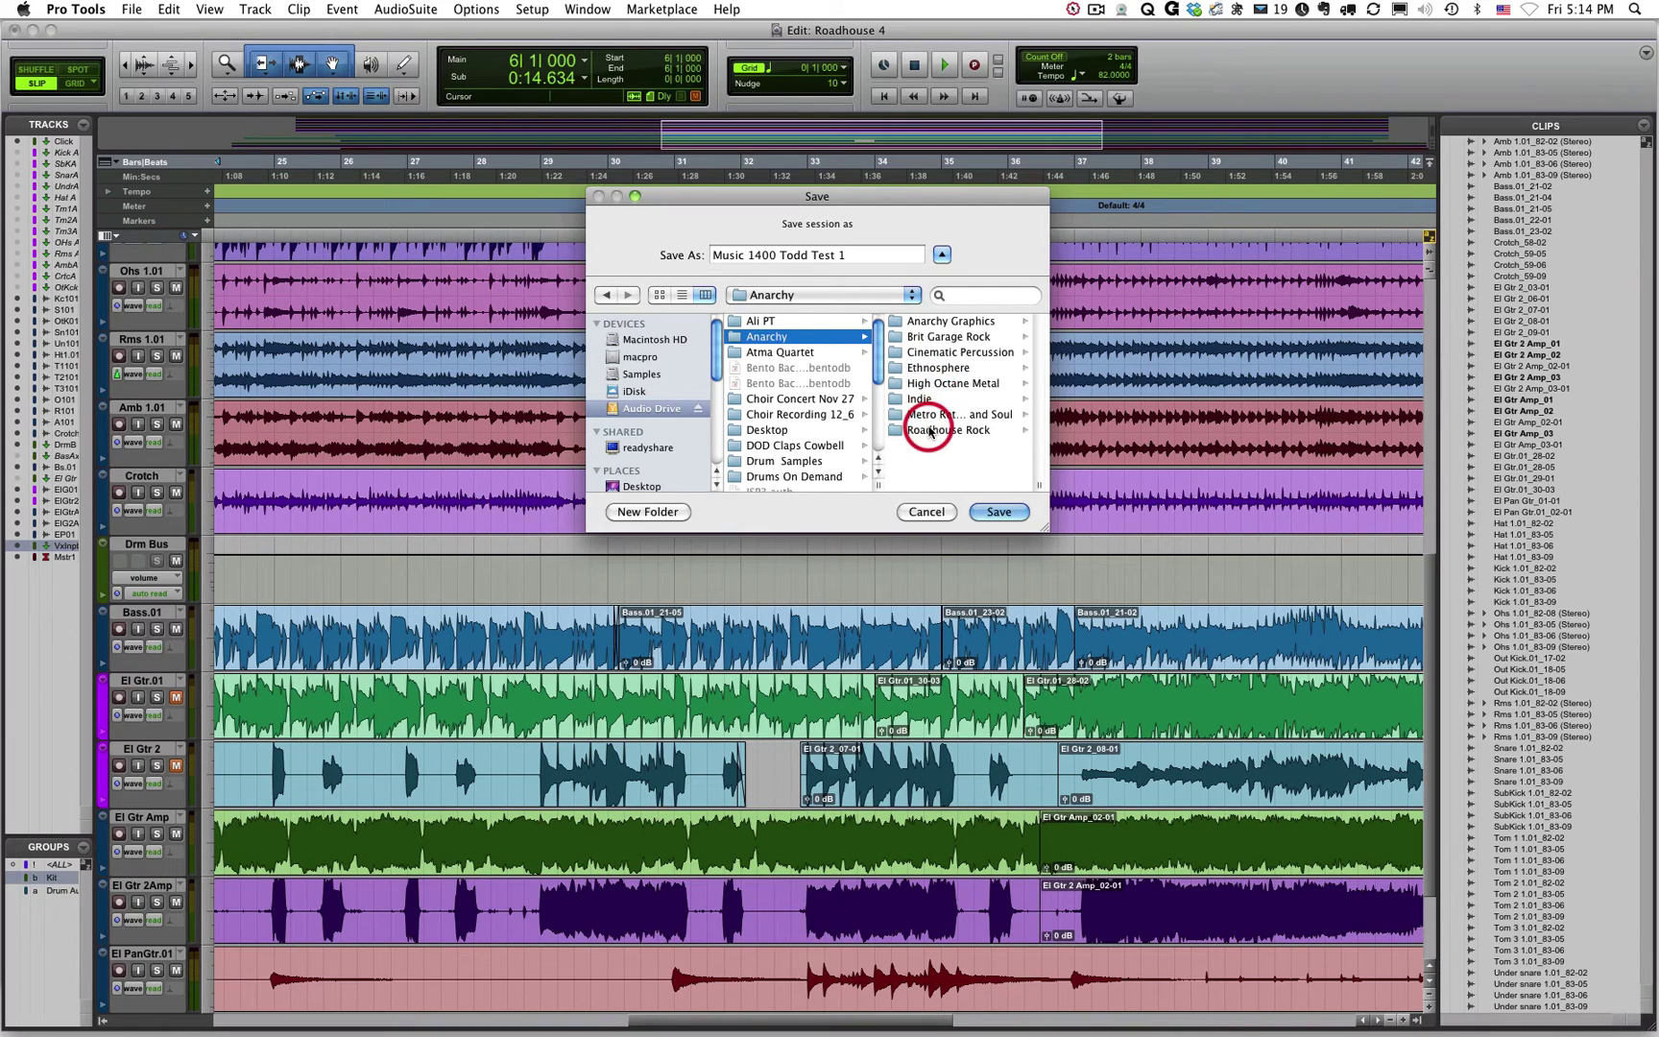
click(947, 429)
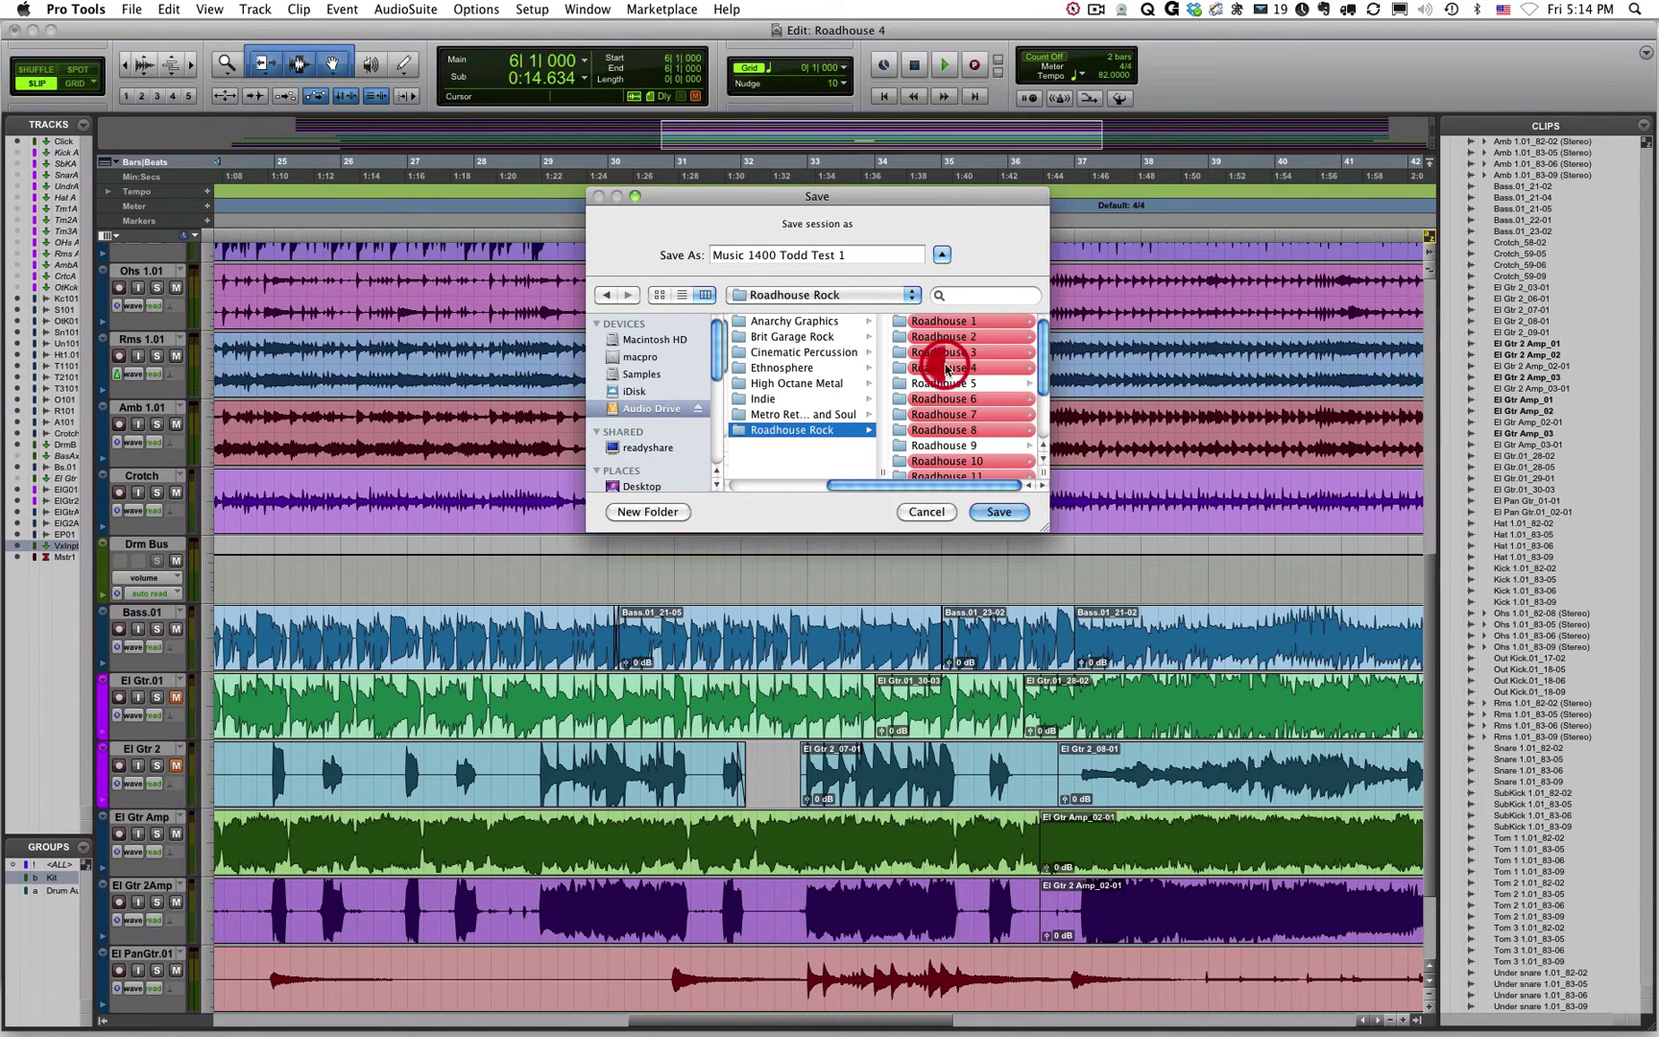
click(944, 367)
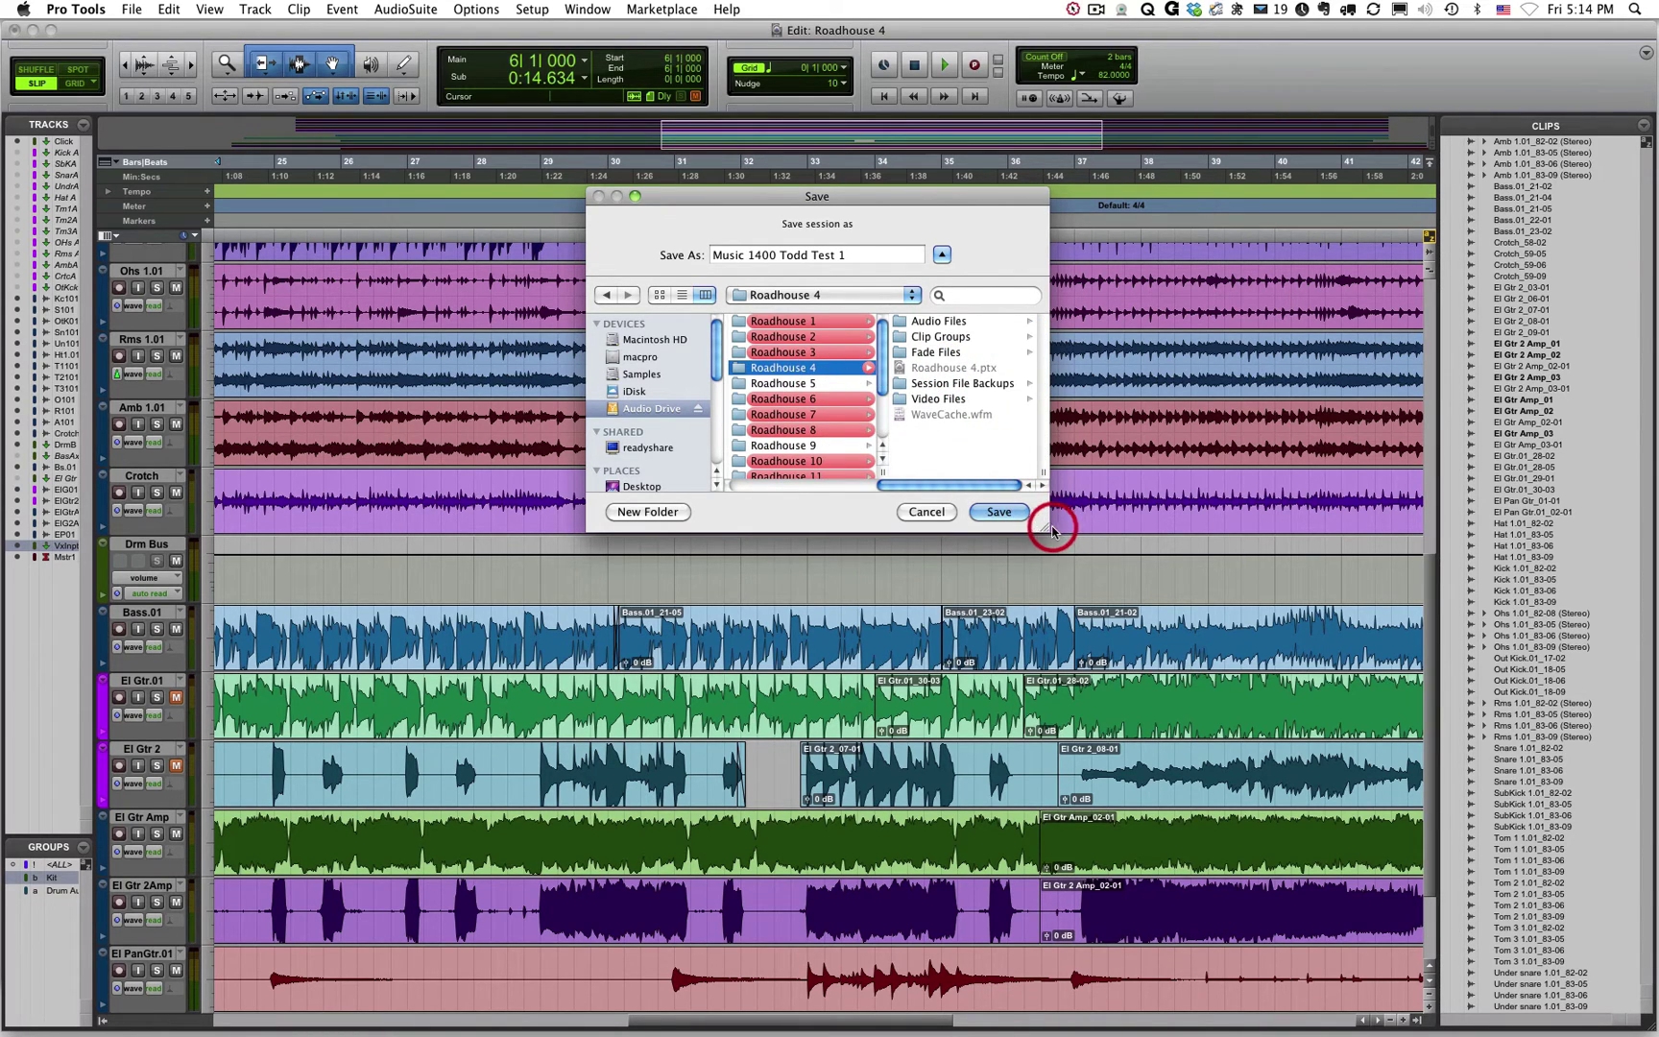
drag(1048, 529, 1588, 584)
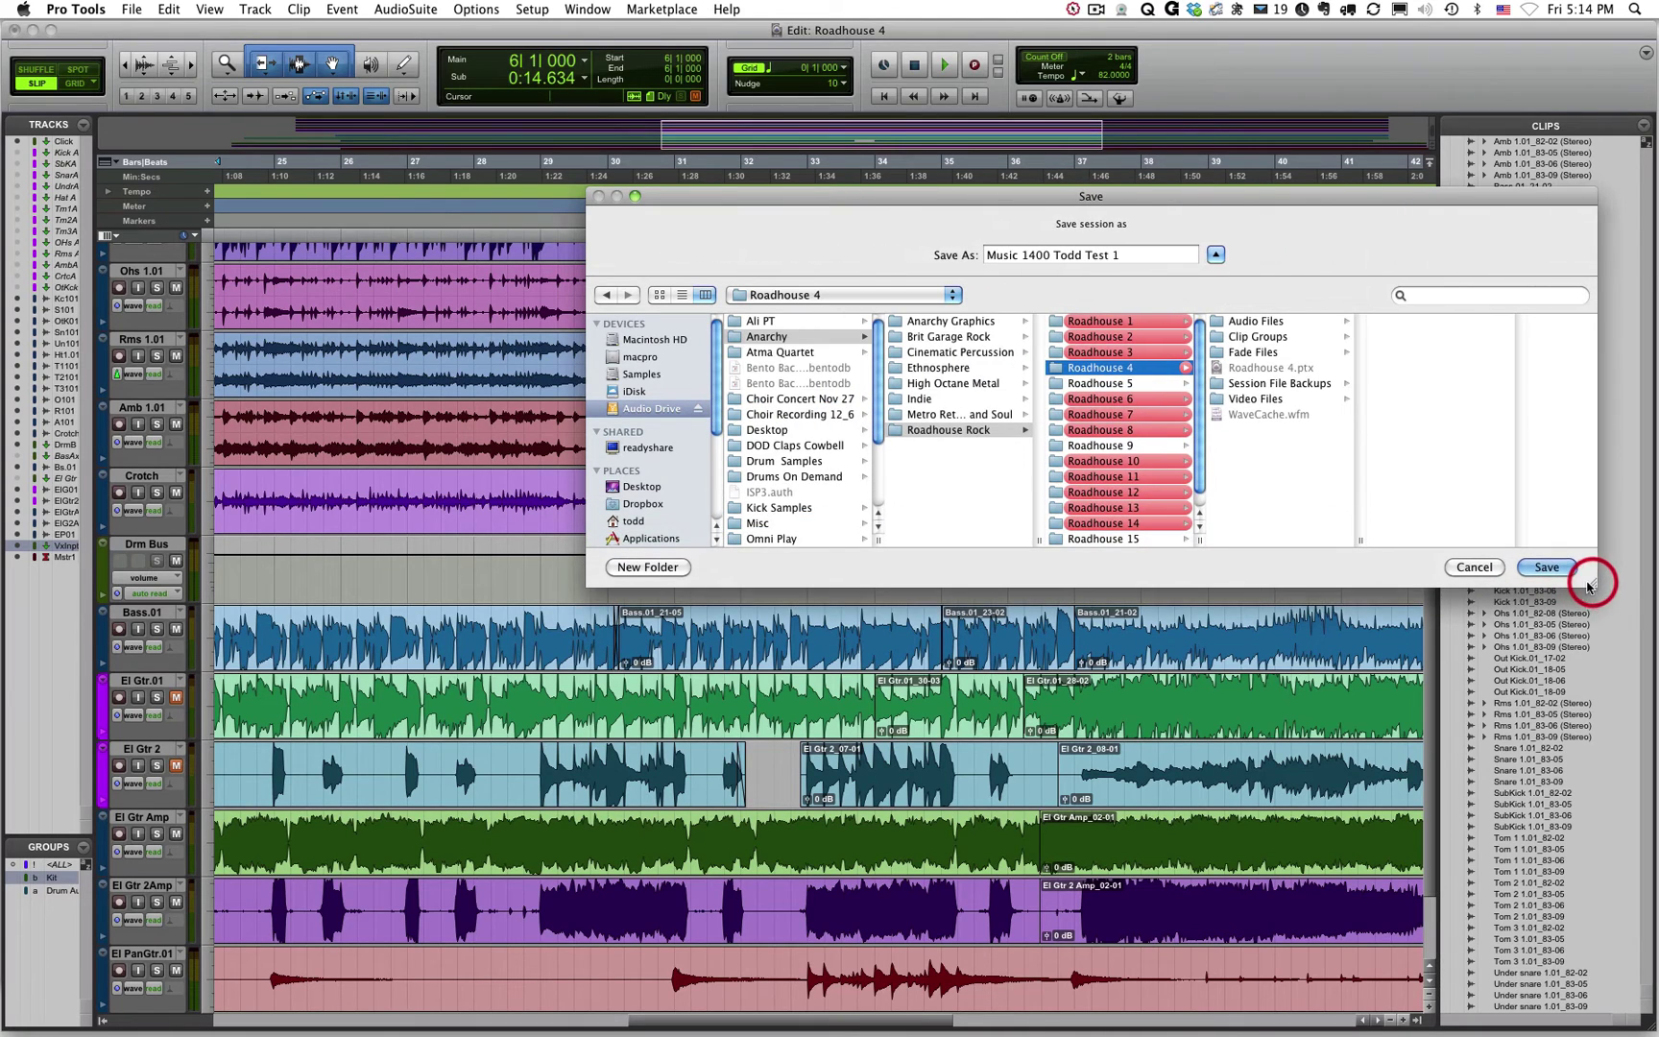
drag(1150, 207, 867, 251)
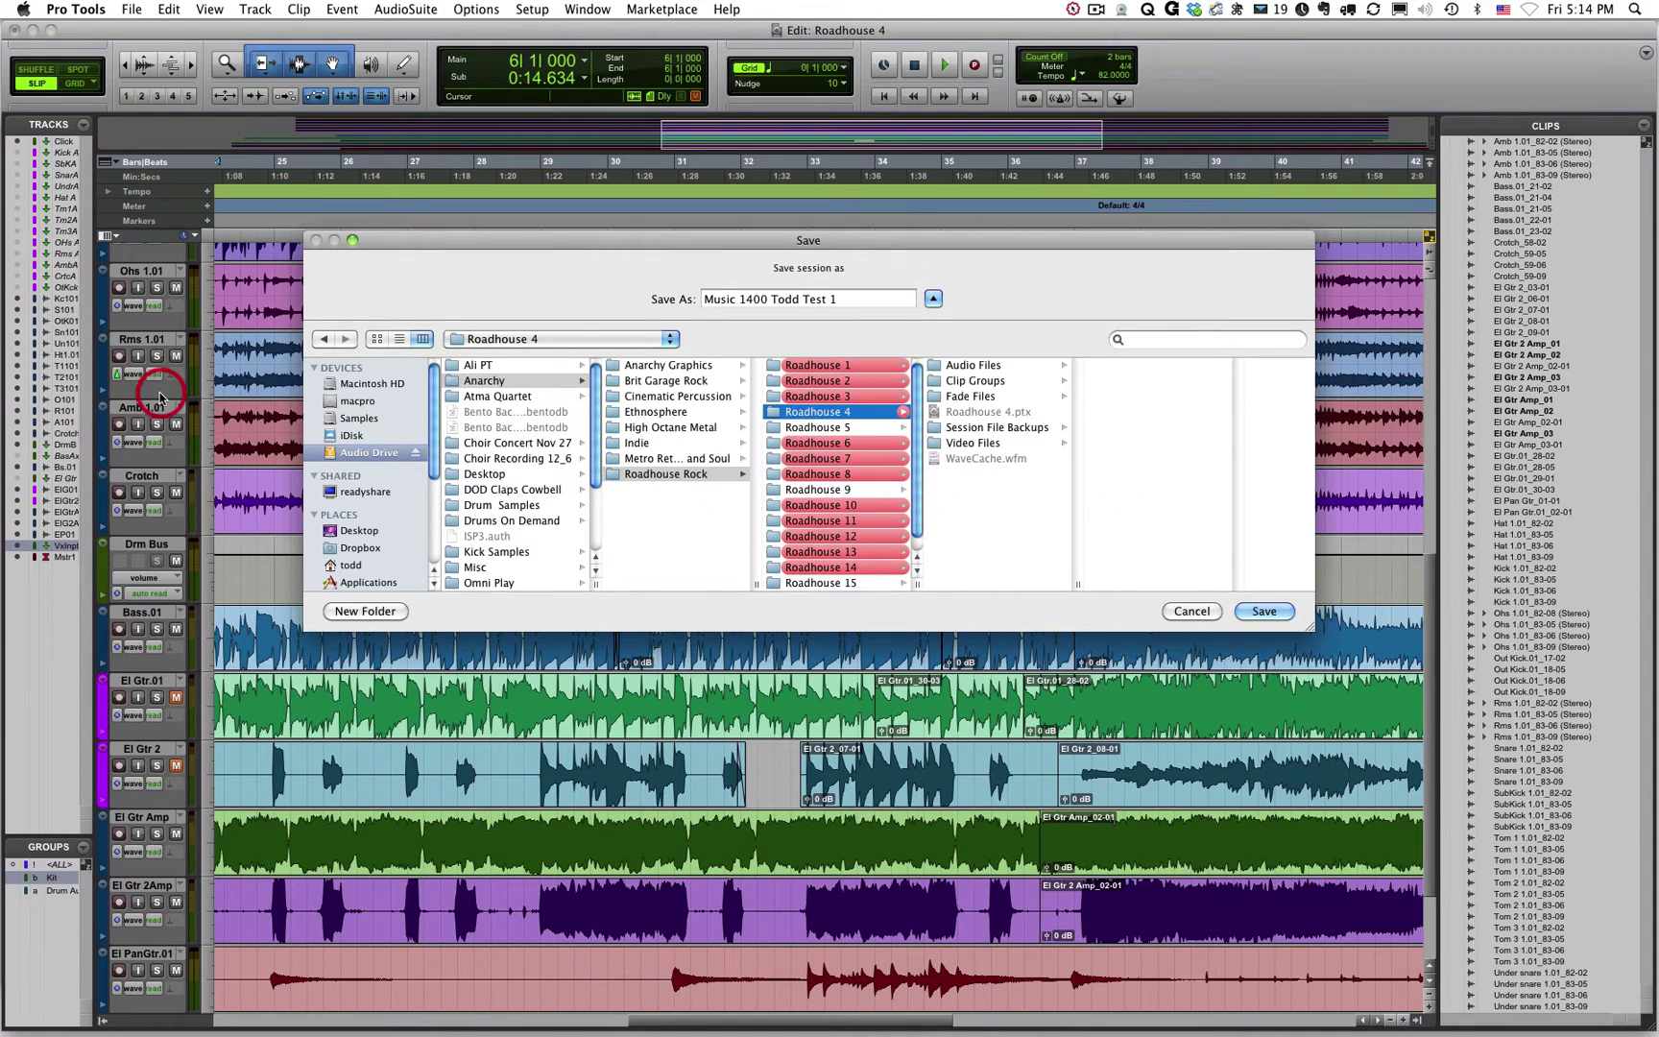
scroll(415, 454, down, 3)
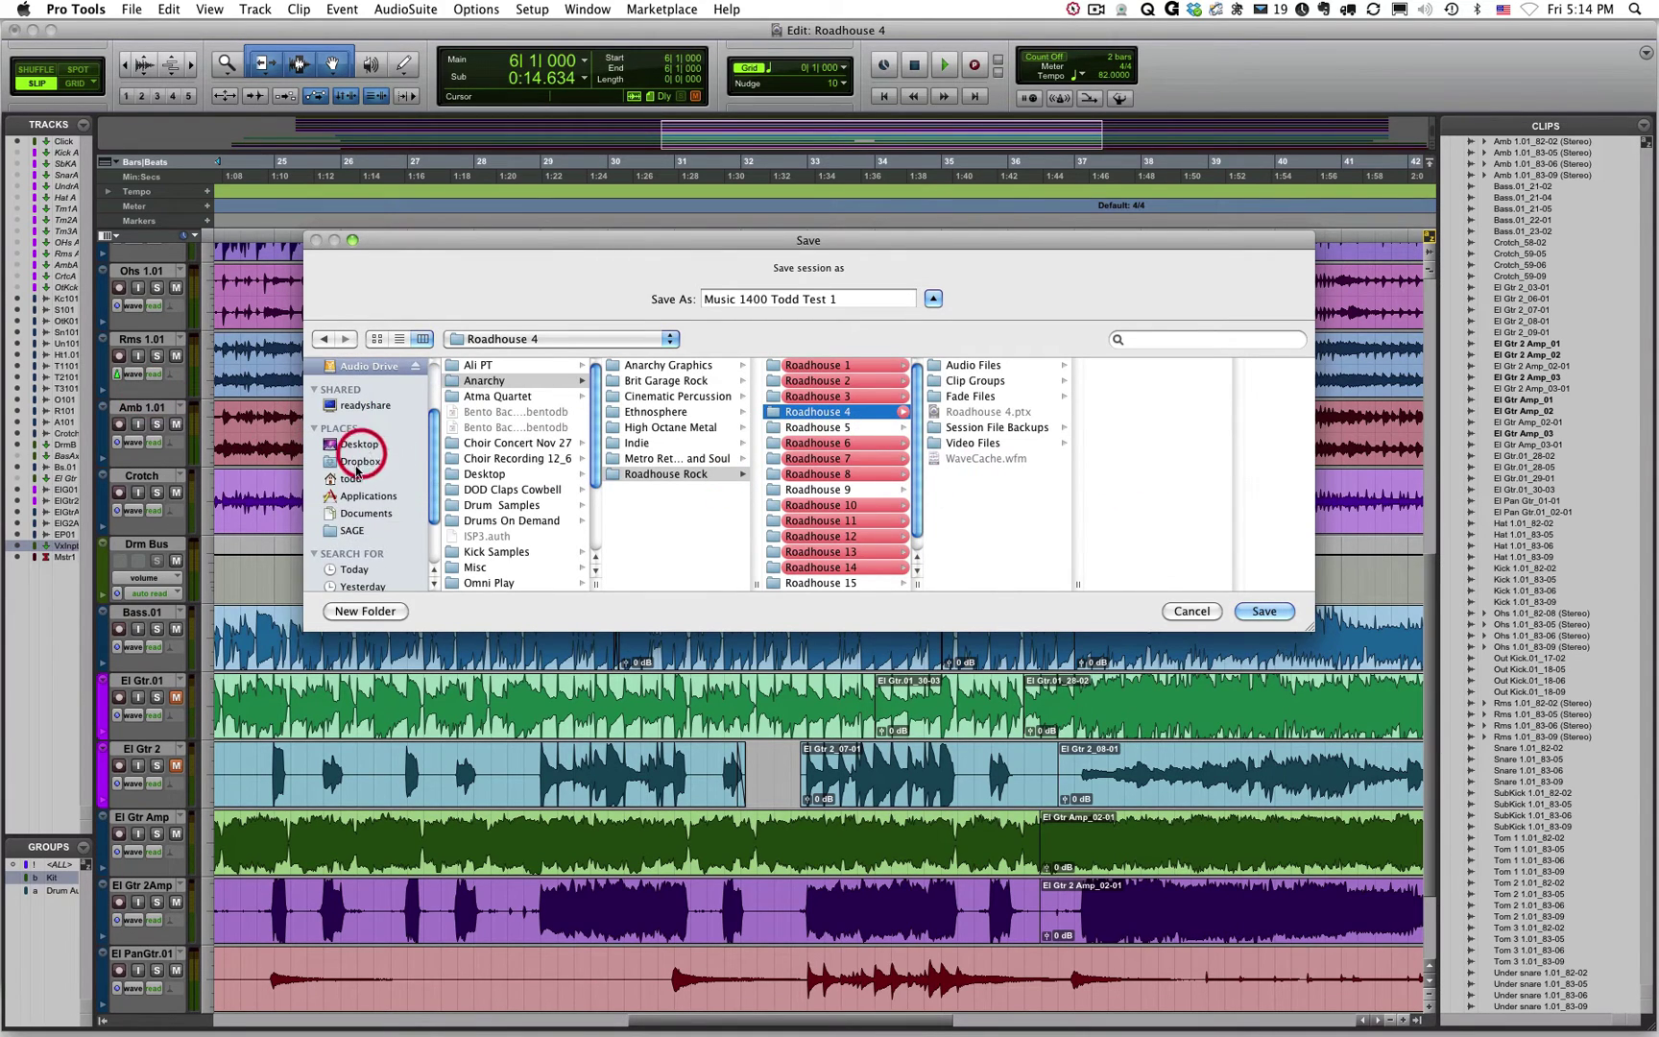
Create 'Todds Pro Tools Sessions' in Documents as the destination and widen the column
click(361, 514)
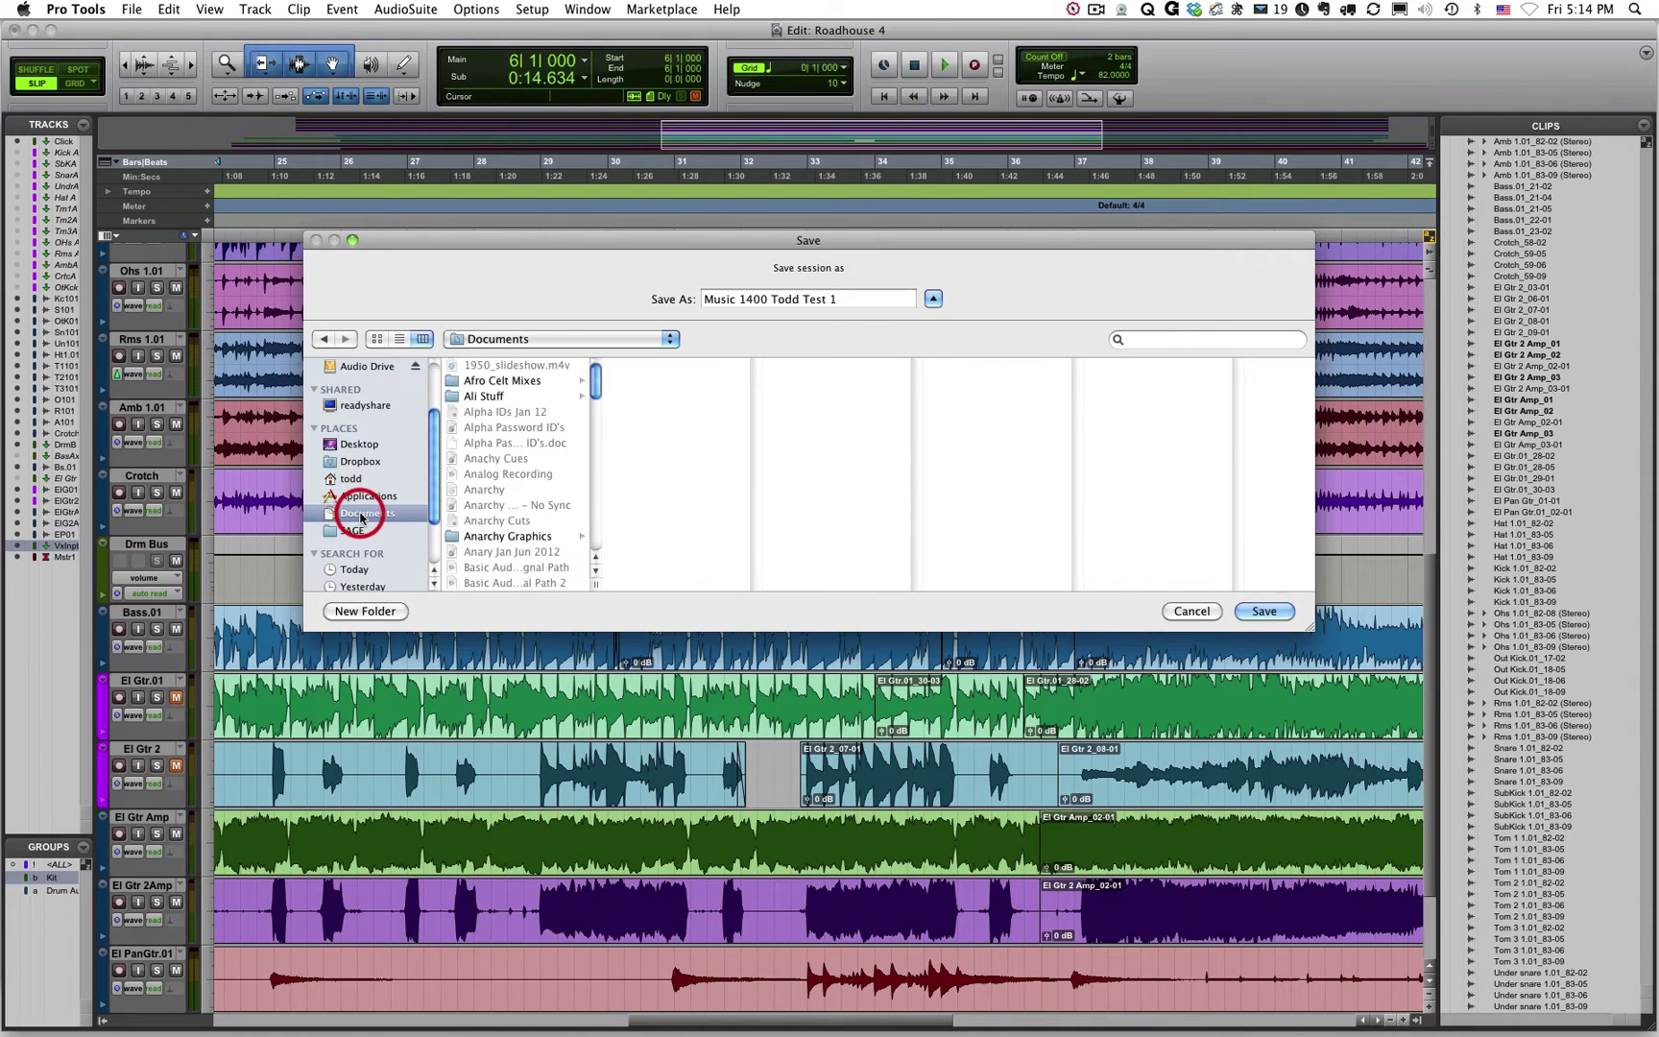
scroll(506, 442, down, 4)
click(366, 611)
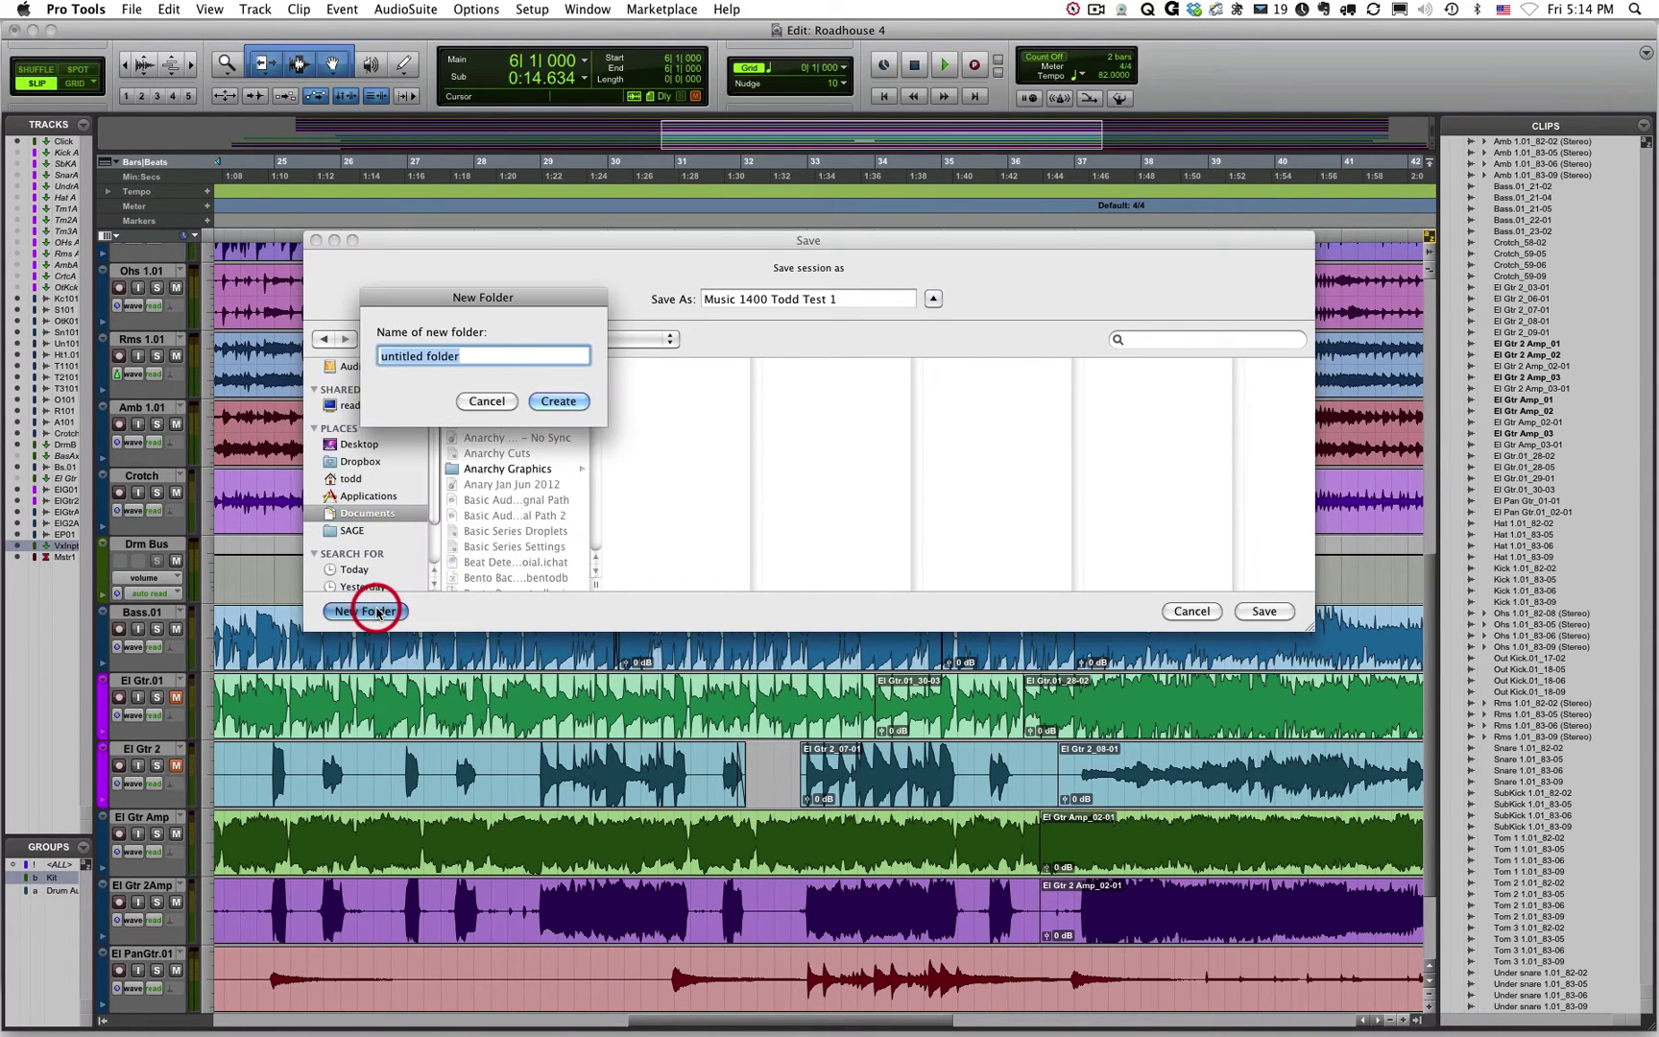
text(Todds Pro Tools Sessions)
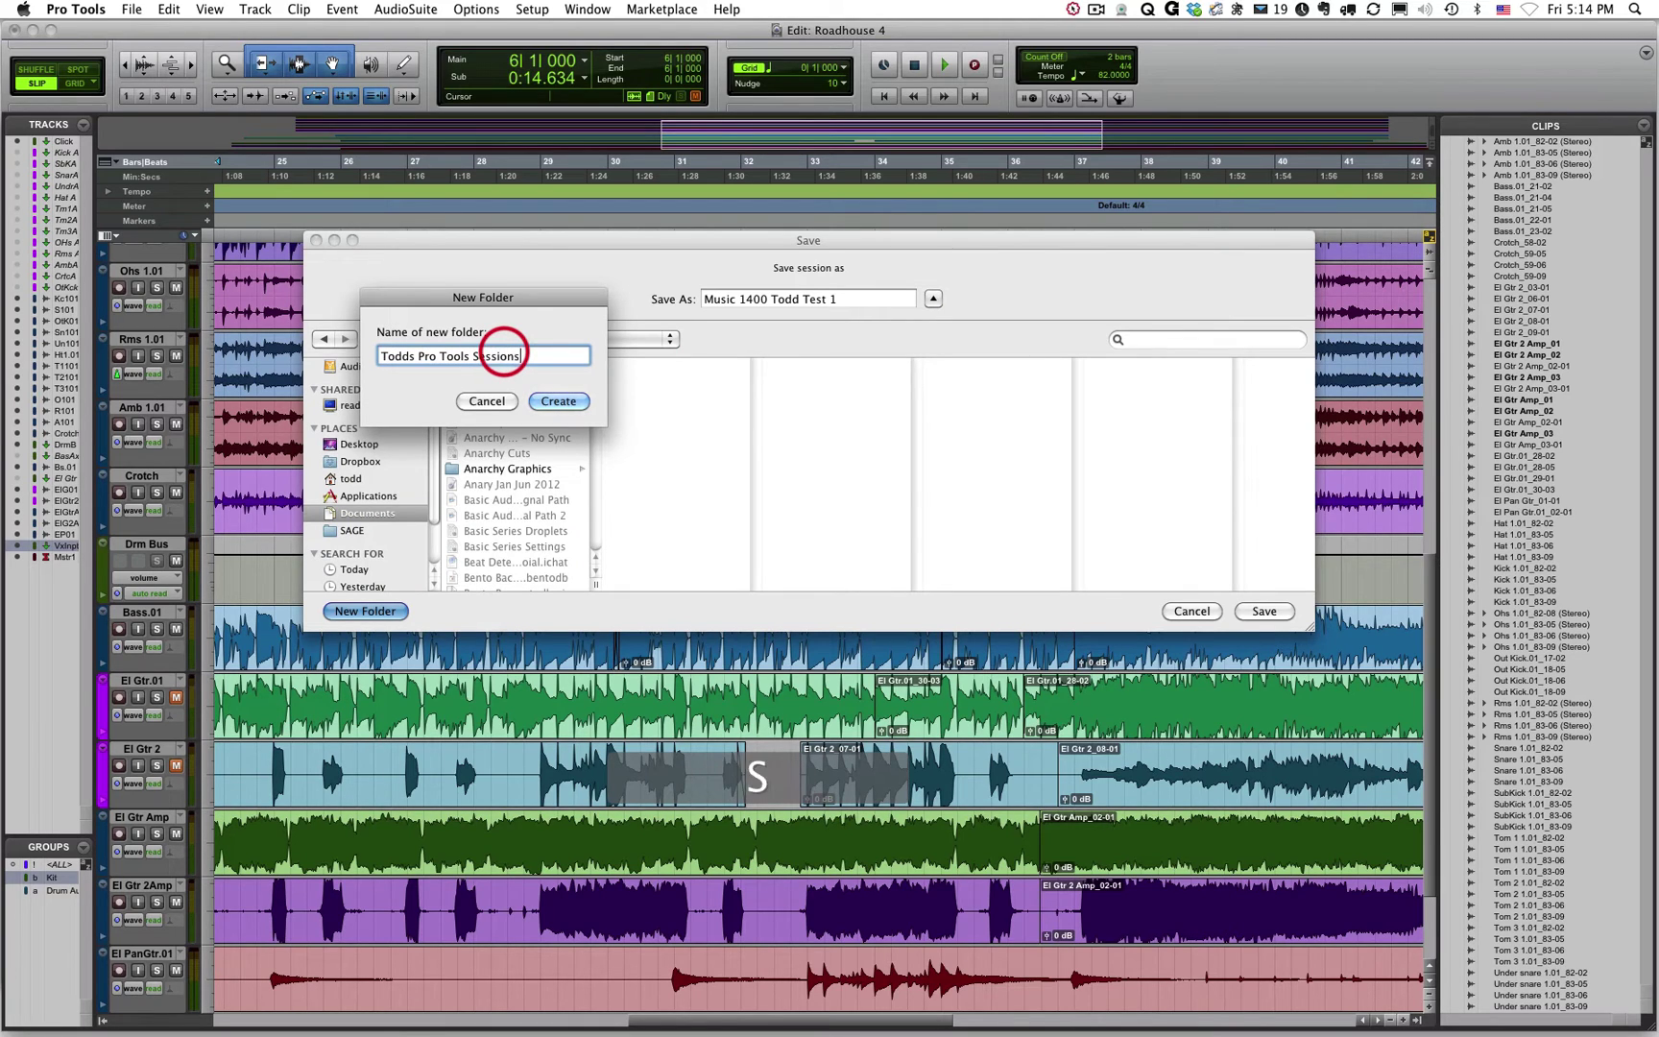
click(559, 402)
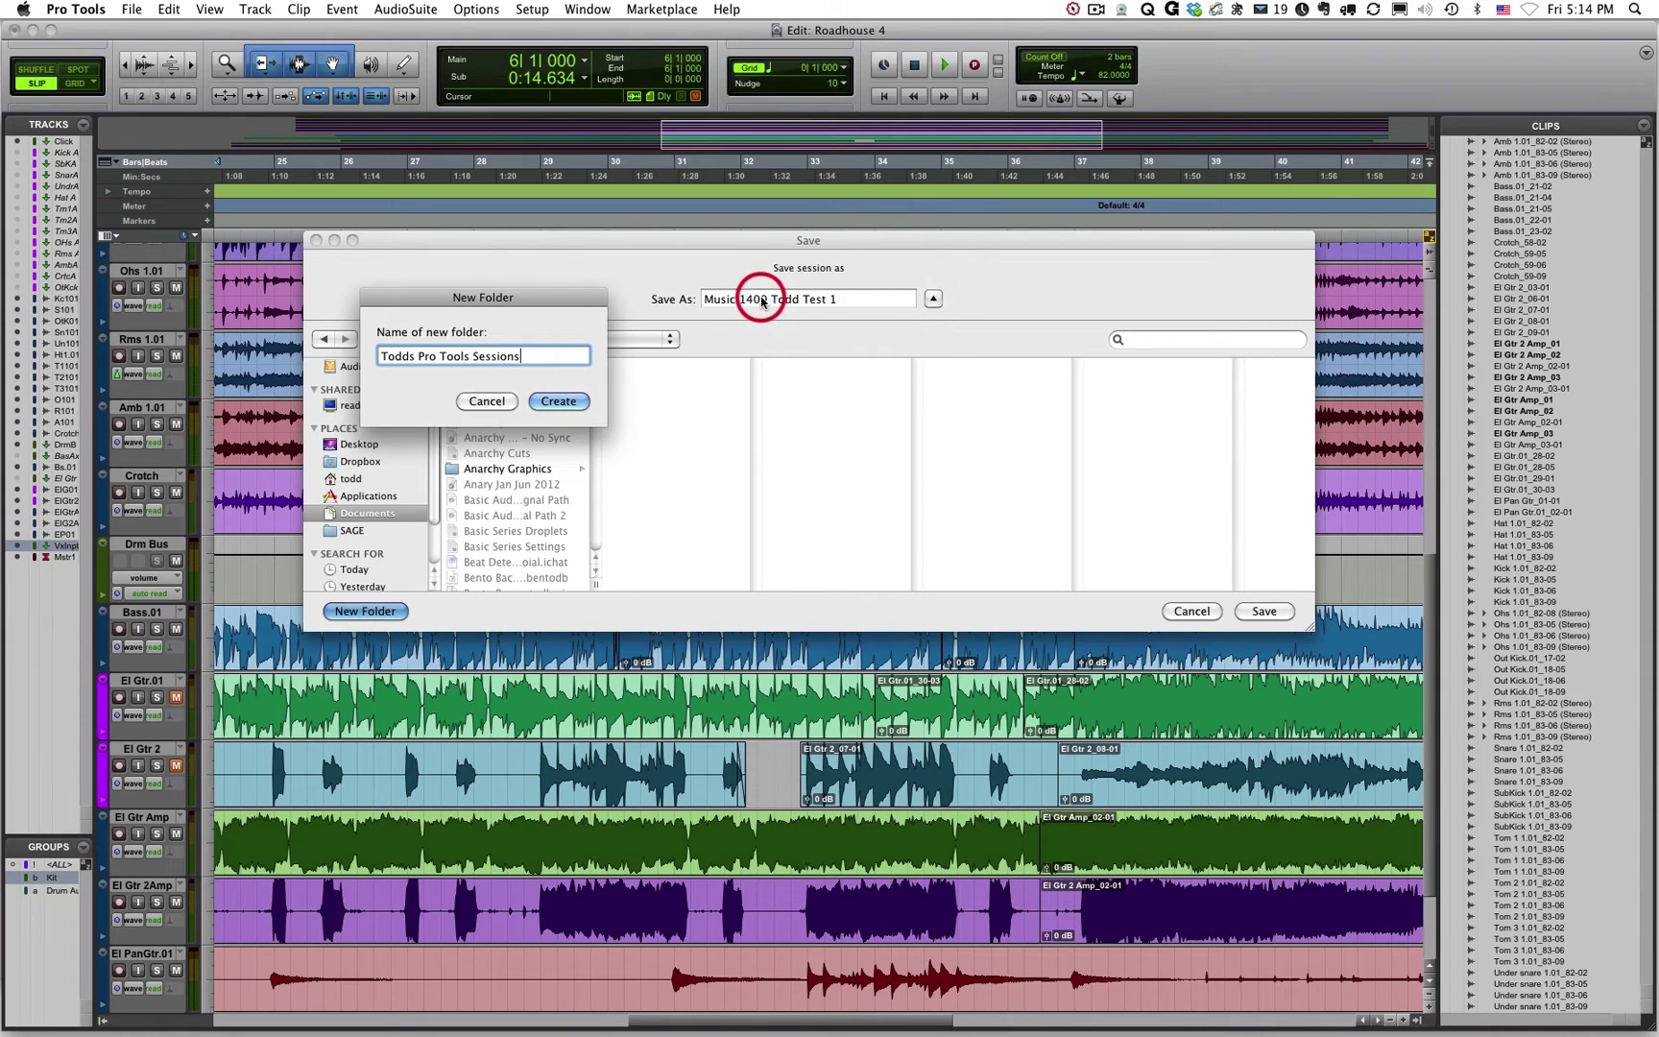
click(560, 401)
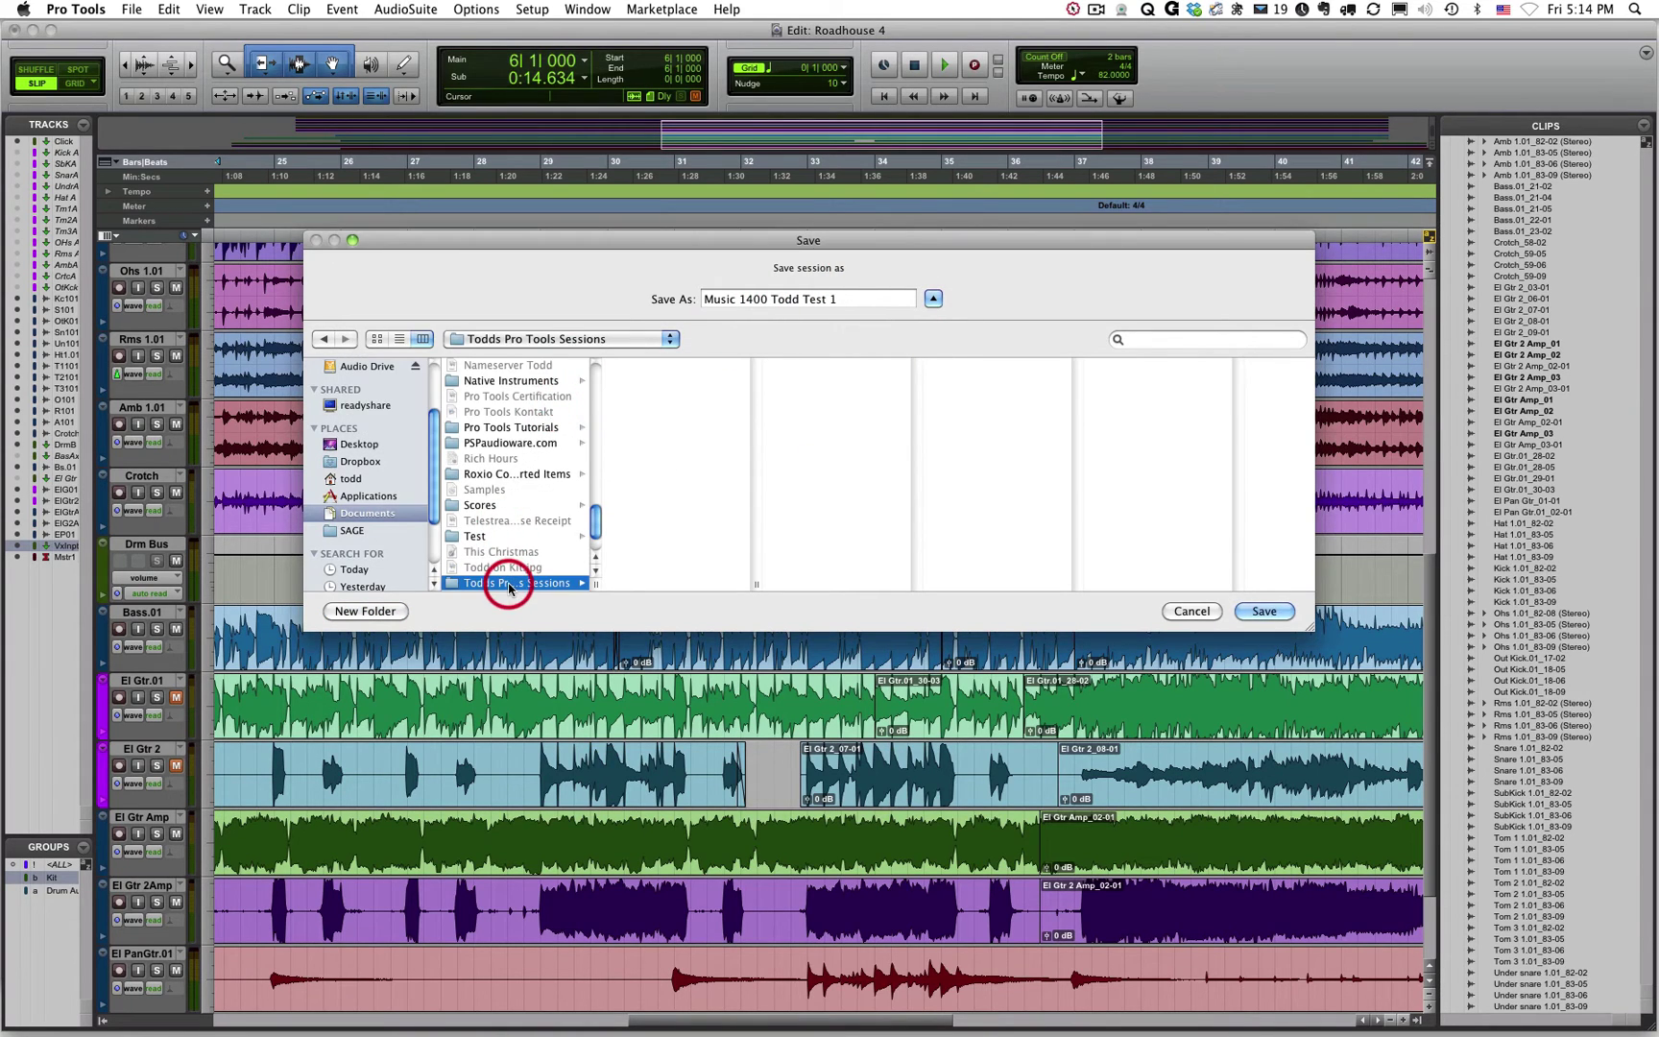
drag(600, 586, 677, 585)
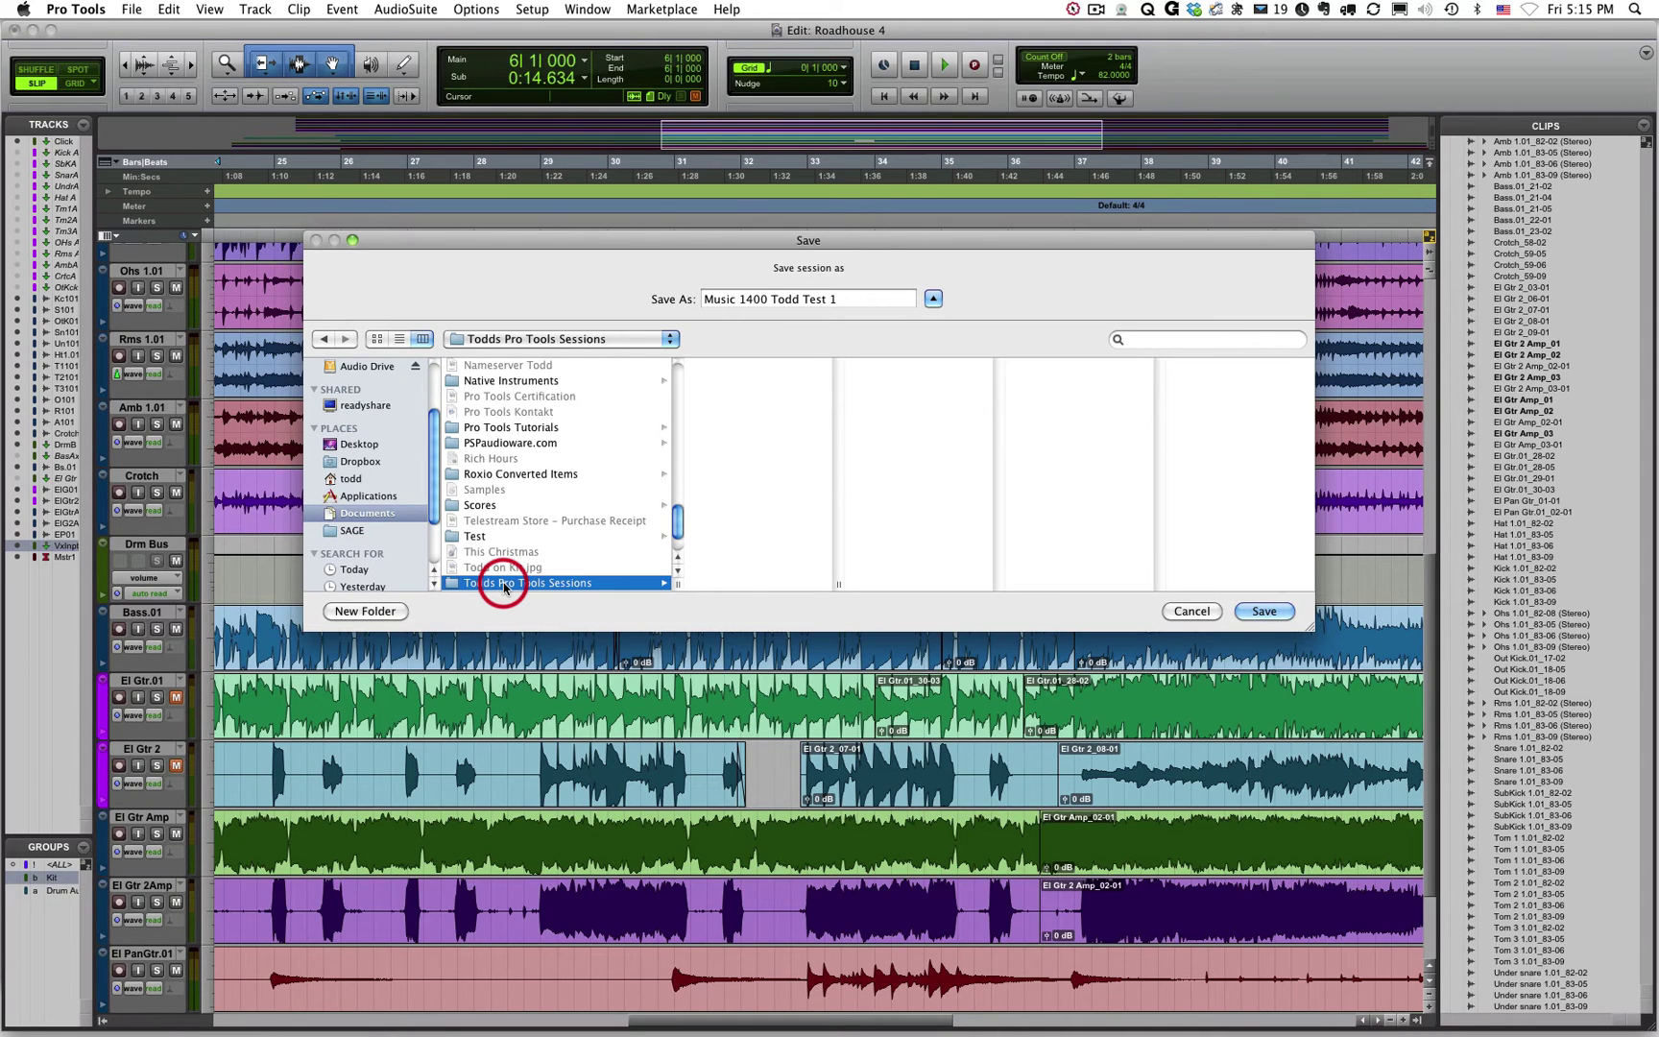
Collapse and re-expand the save dialog, then switch the folder contents to list view
click(933, 299)
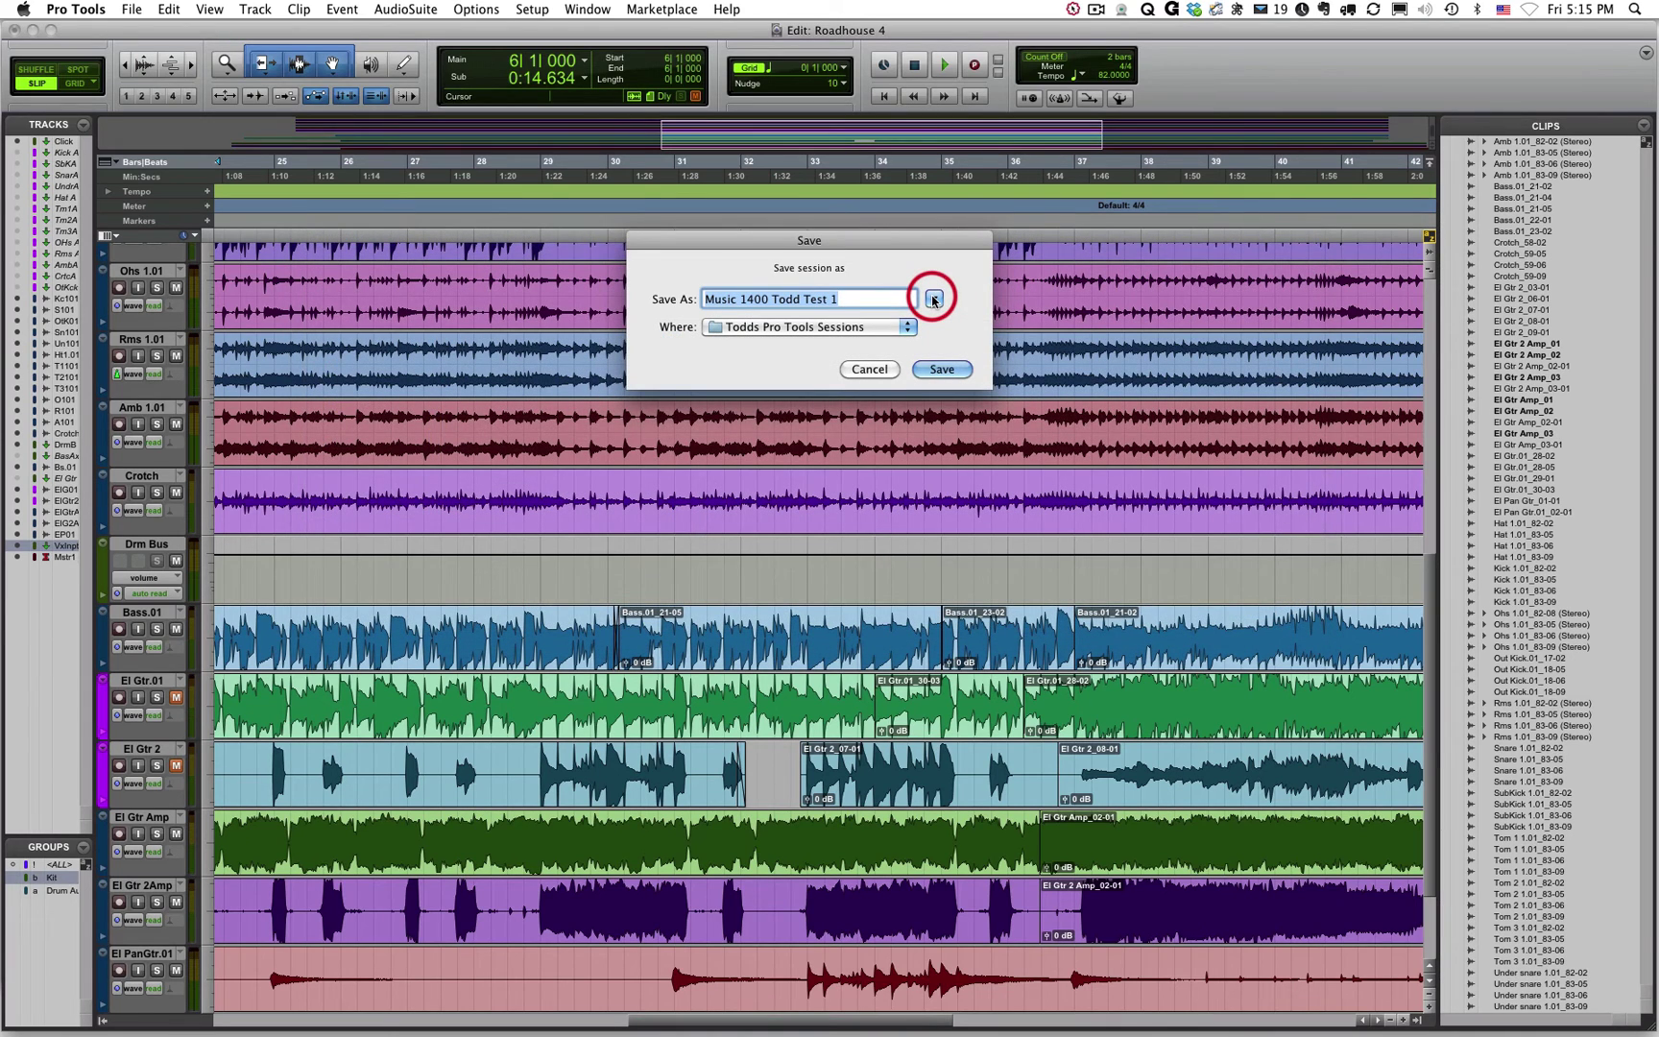
click(934, 299)
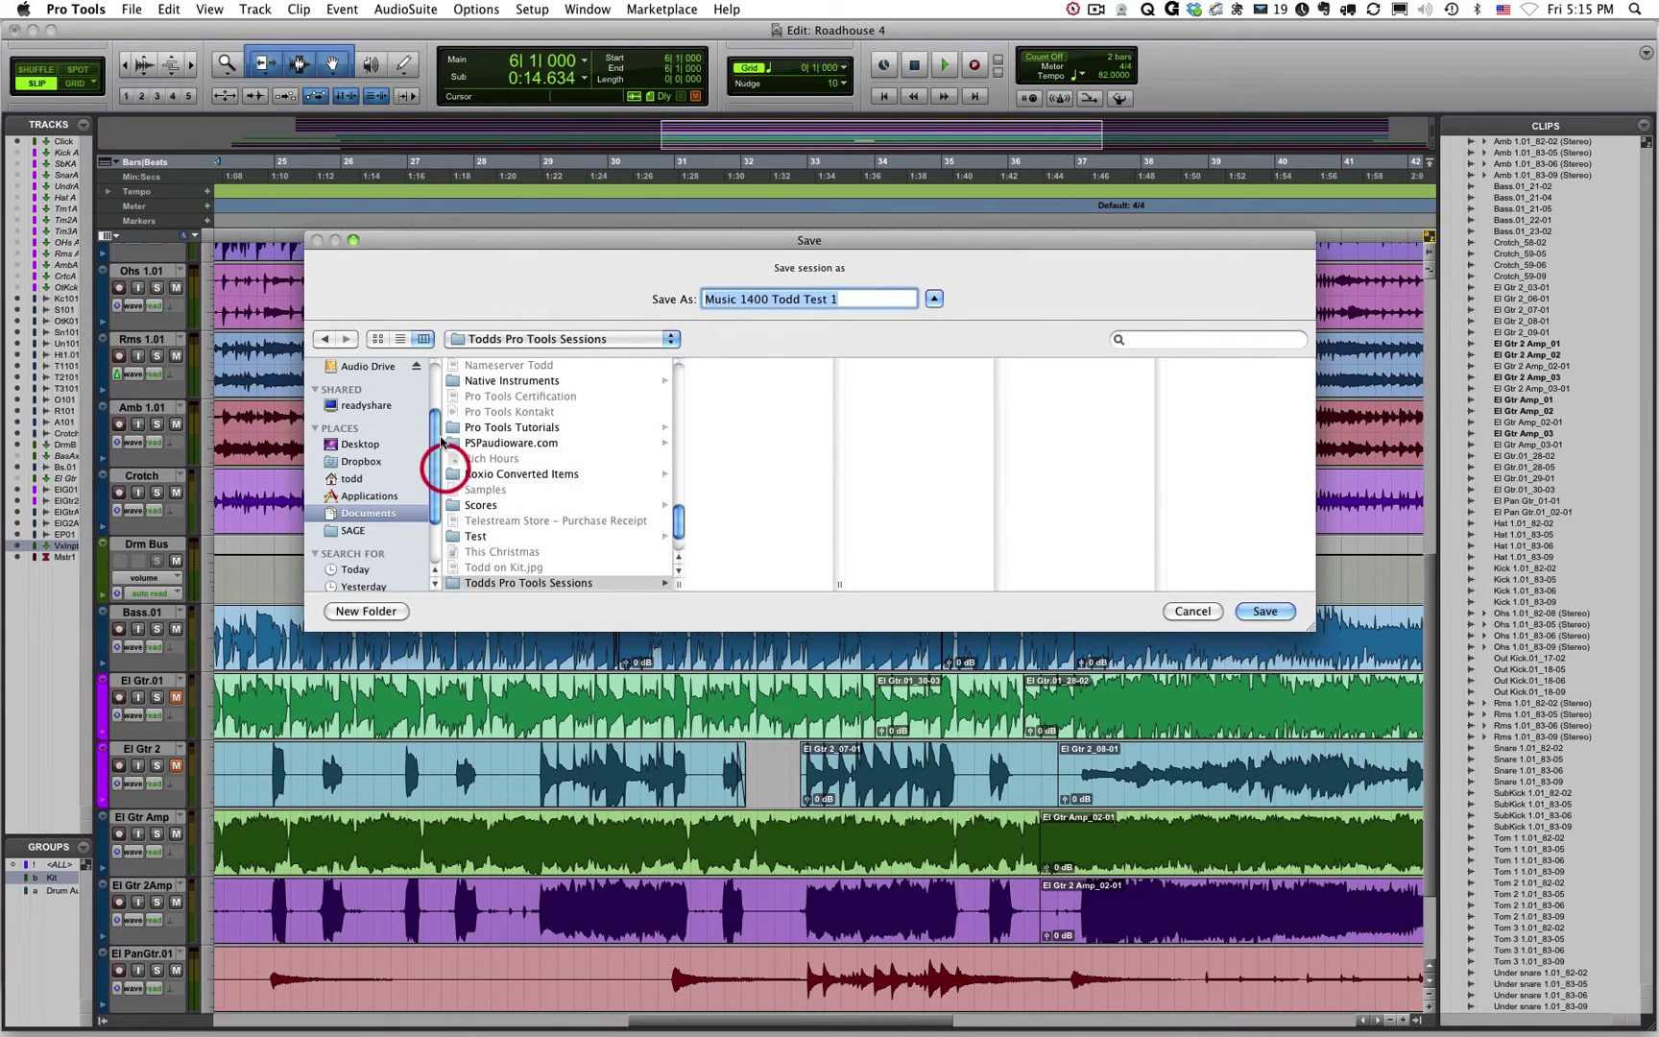
click(398, 339)
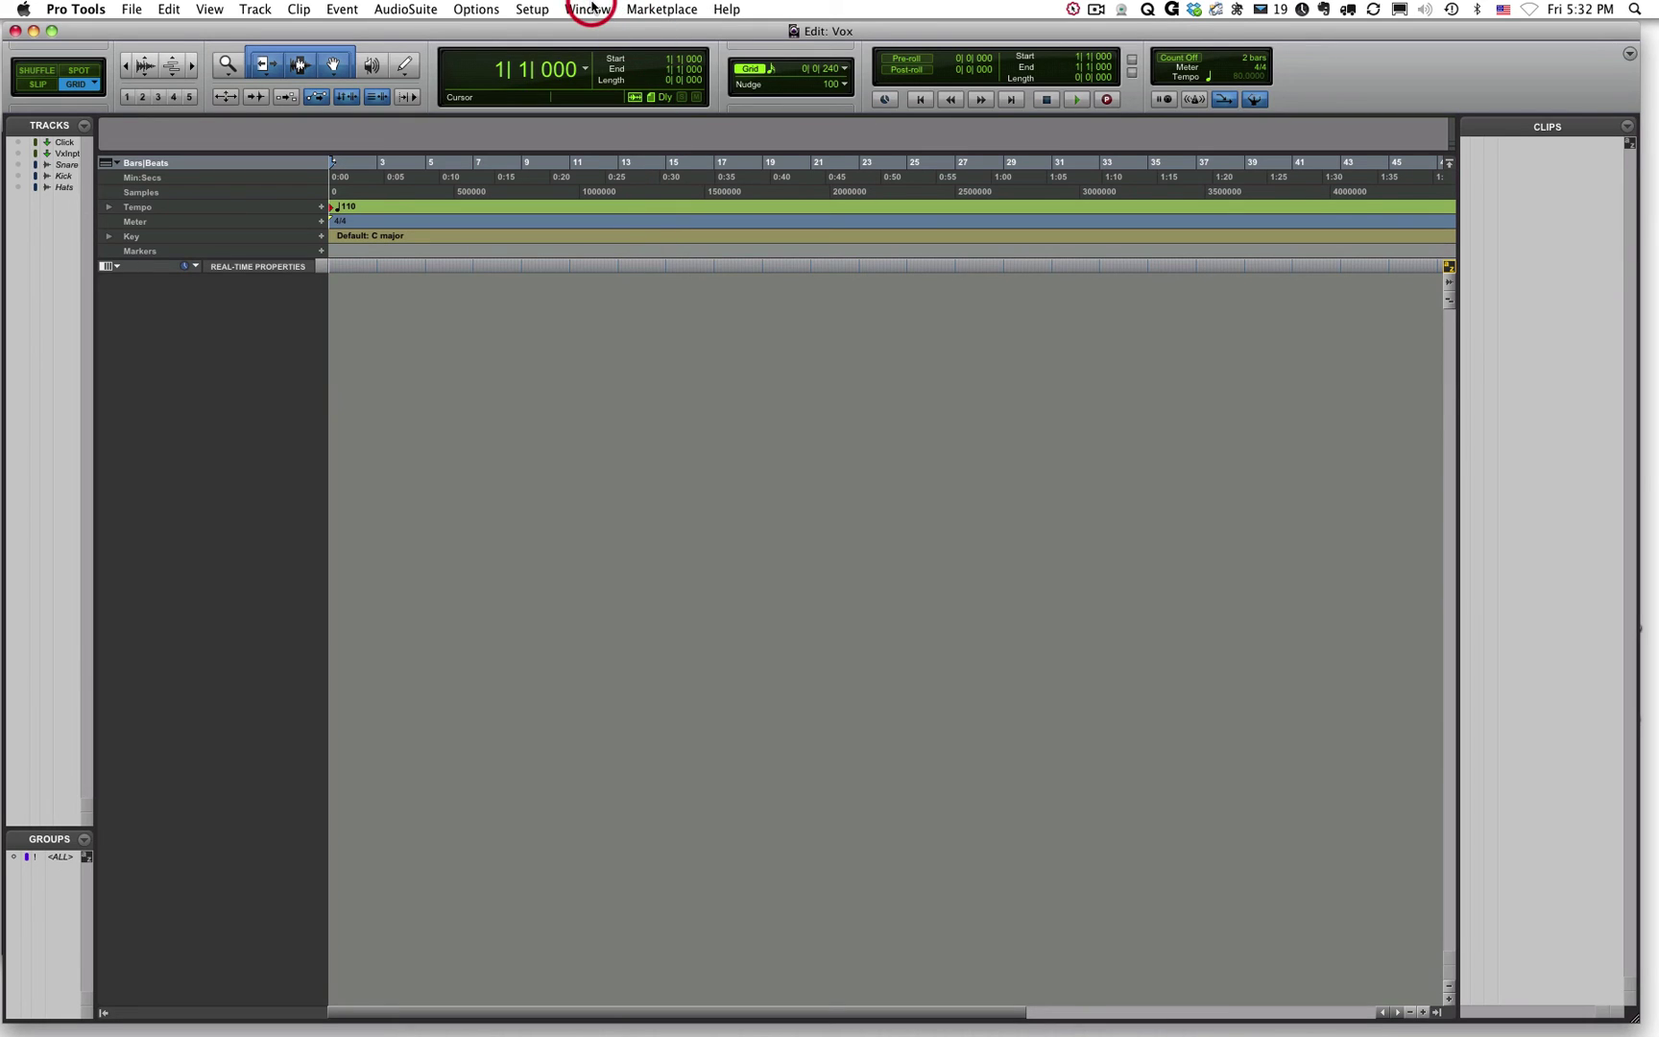
Unhide the Snare track from the Mix window's Tracks list, then return to Edit
click(590, 8)
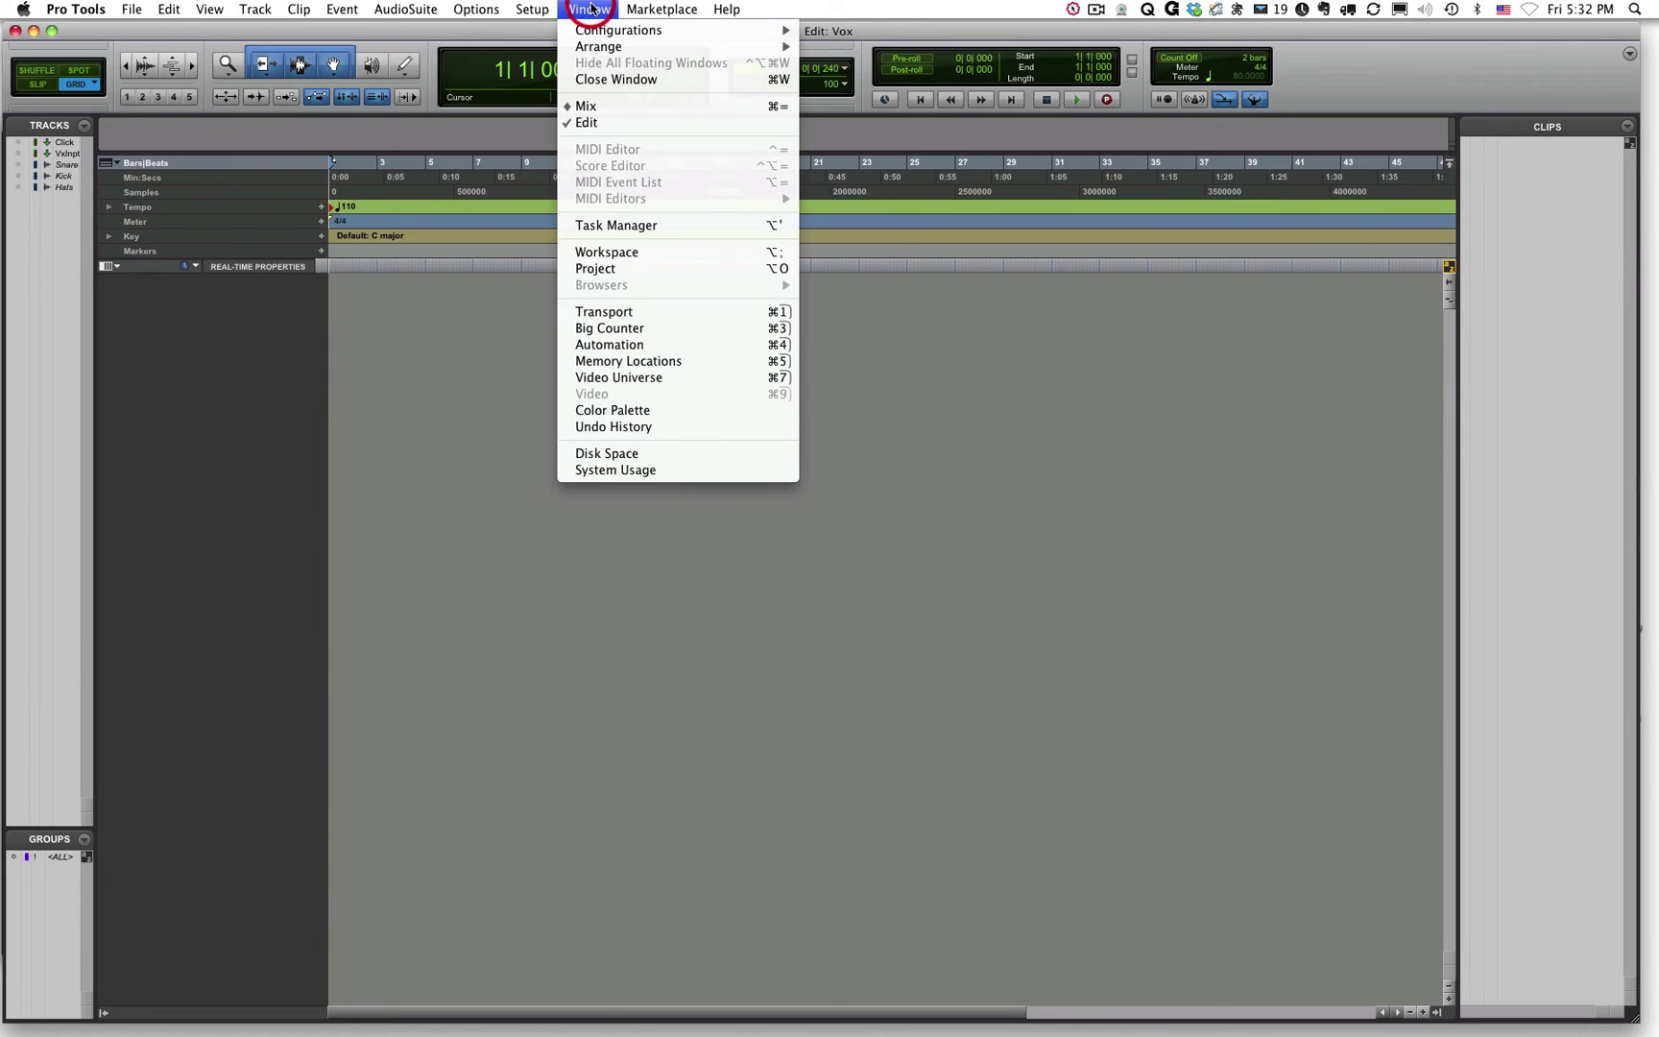
click(586, 109)
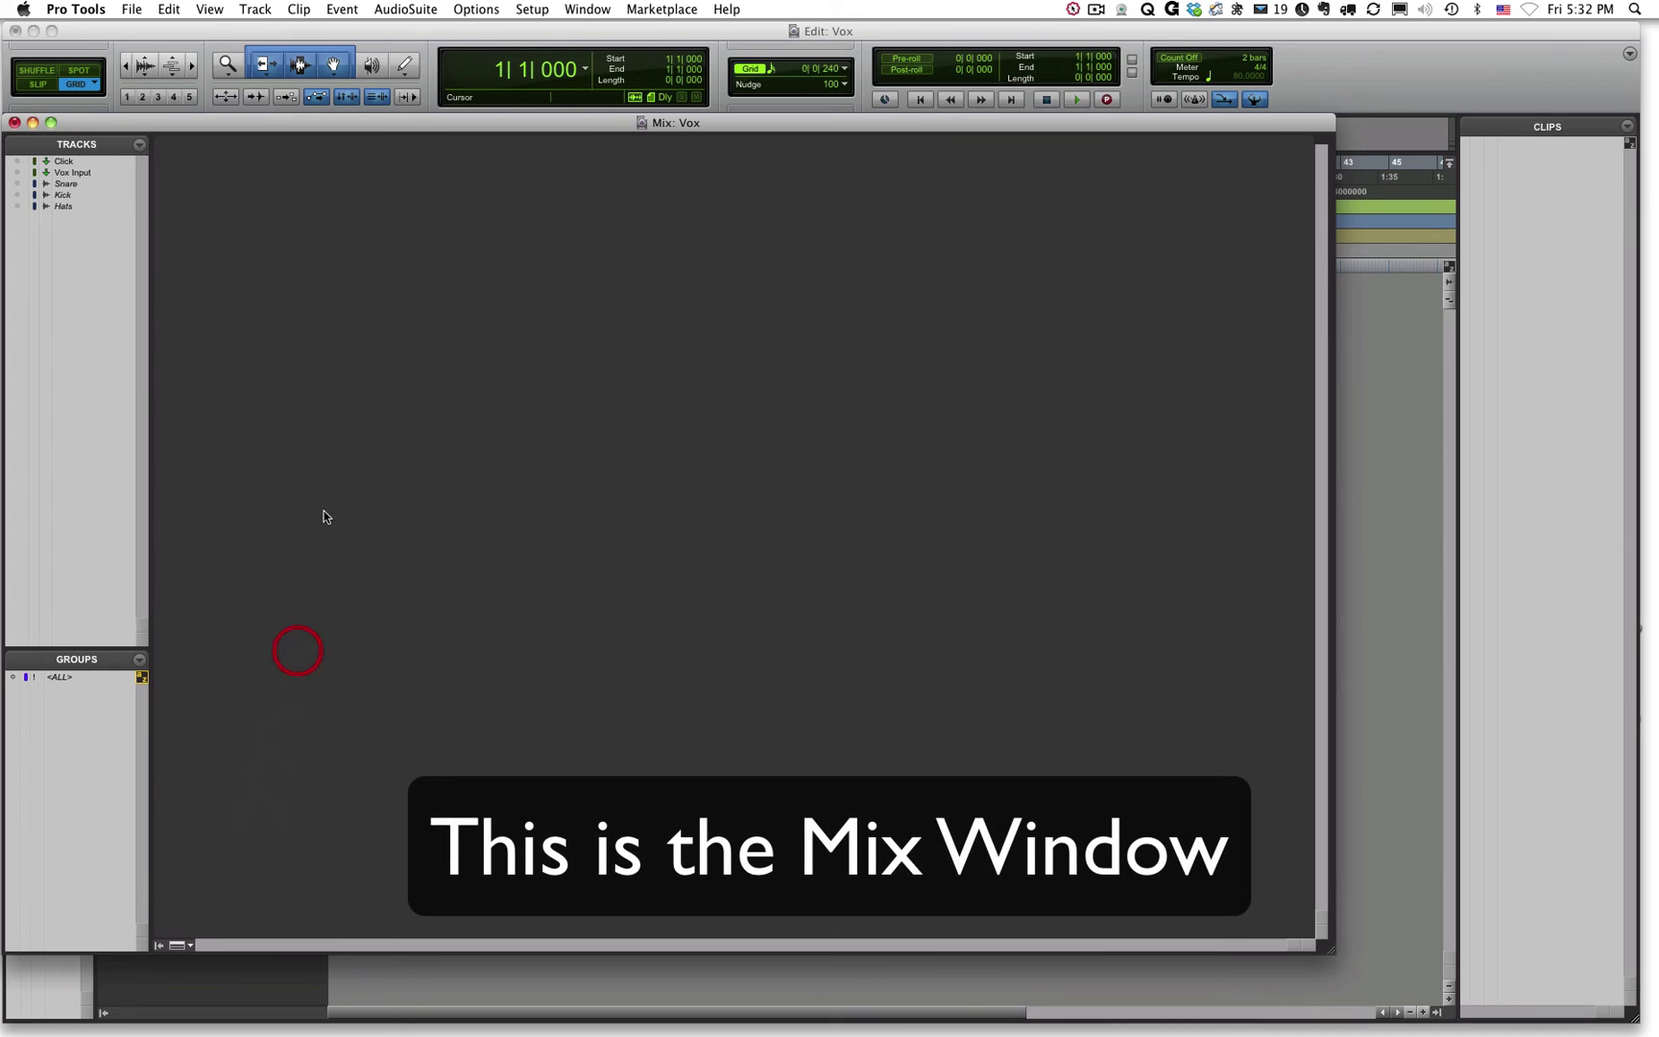
click(22, 186)
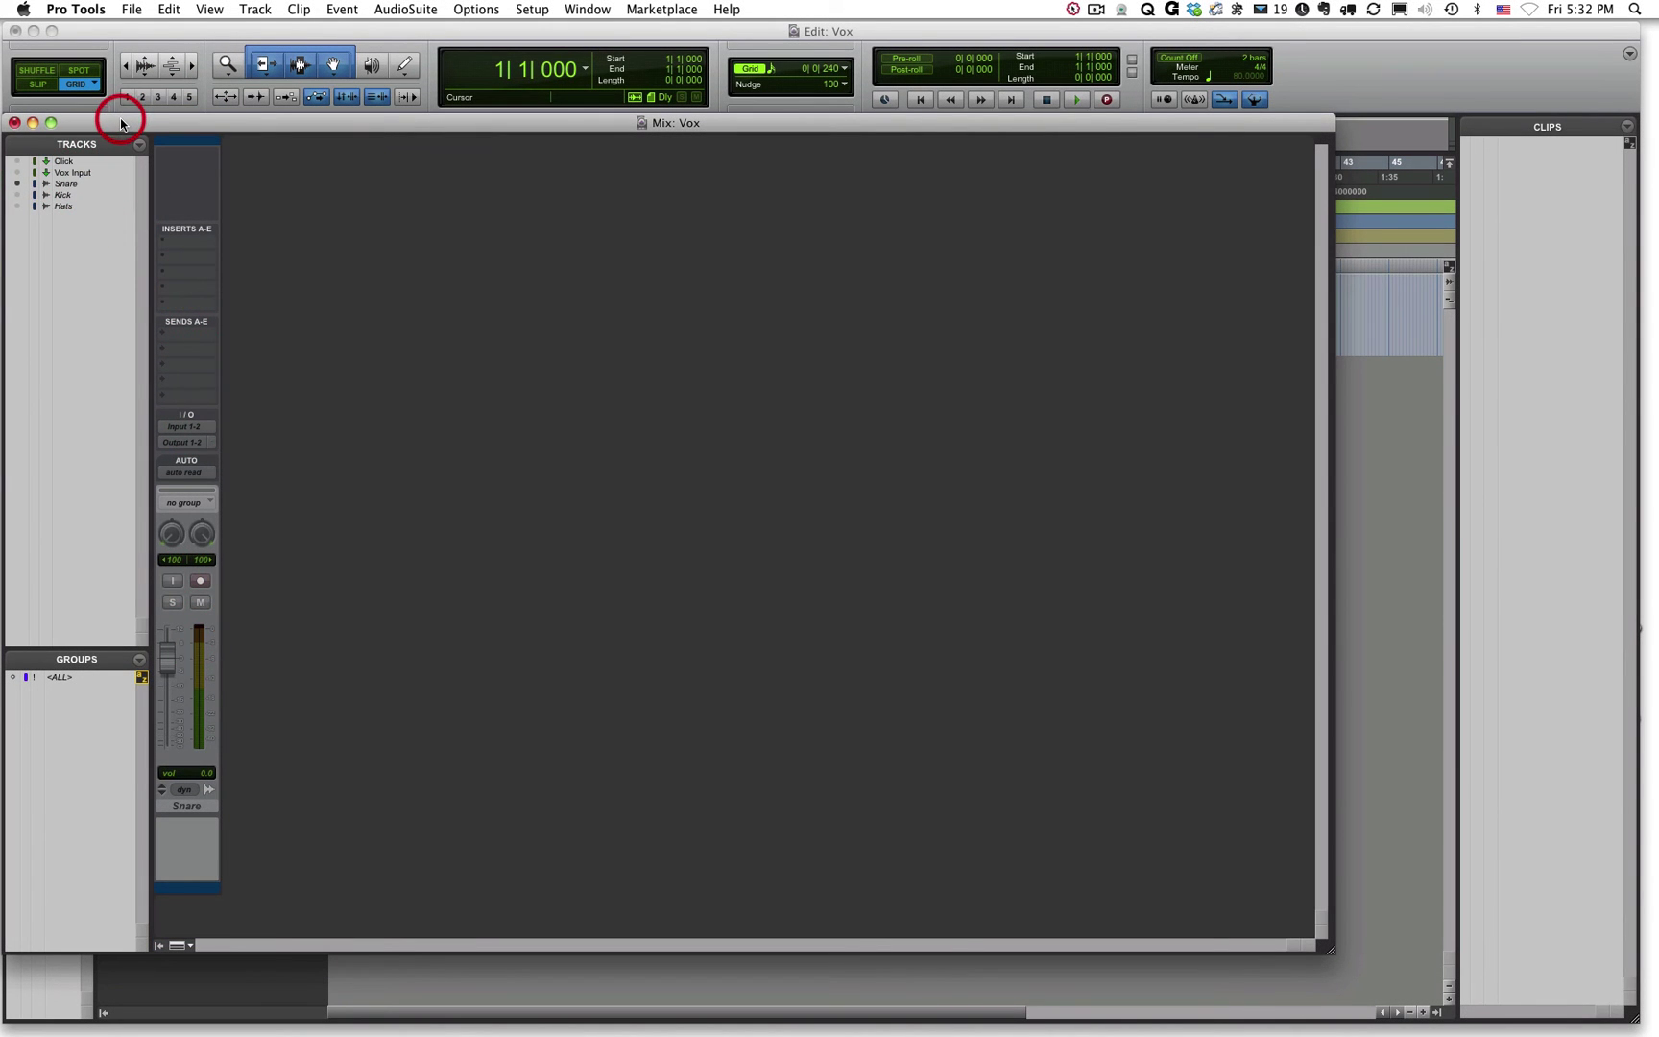
click(588, 9)
click(587, 122)
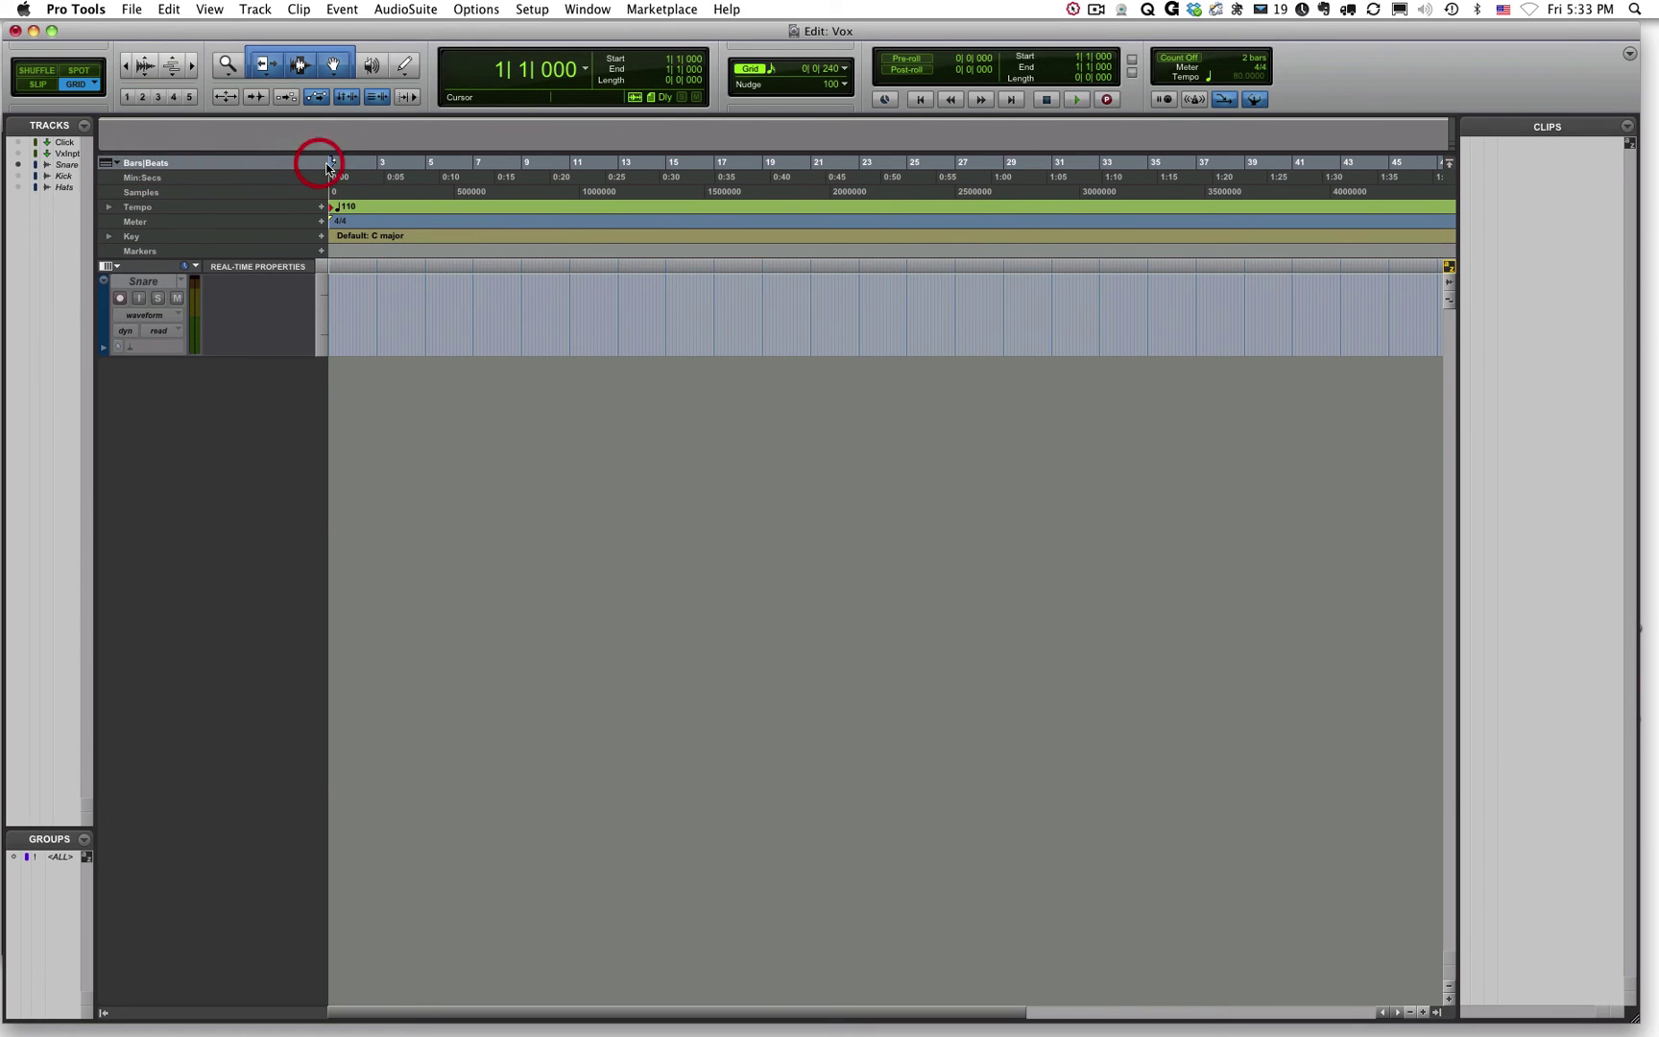
Zoom the timeline in with T and bring up the Window menu
key(t)
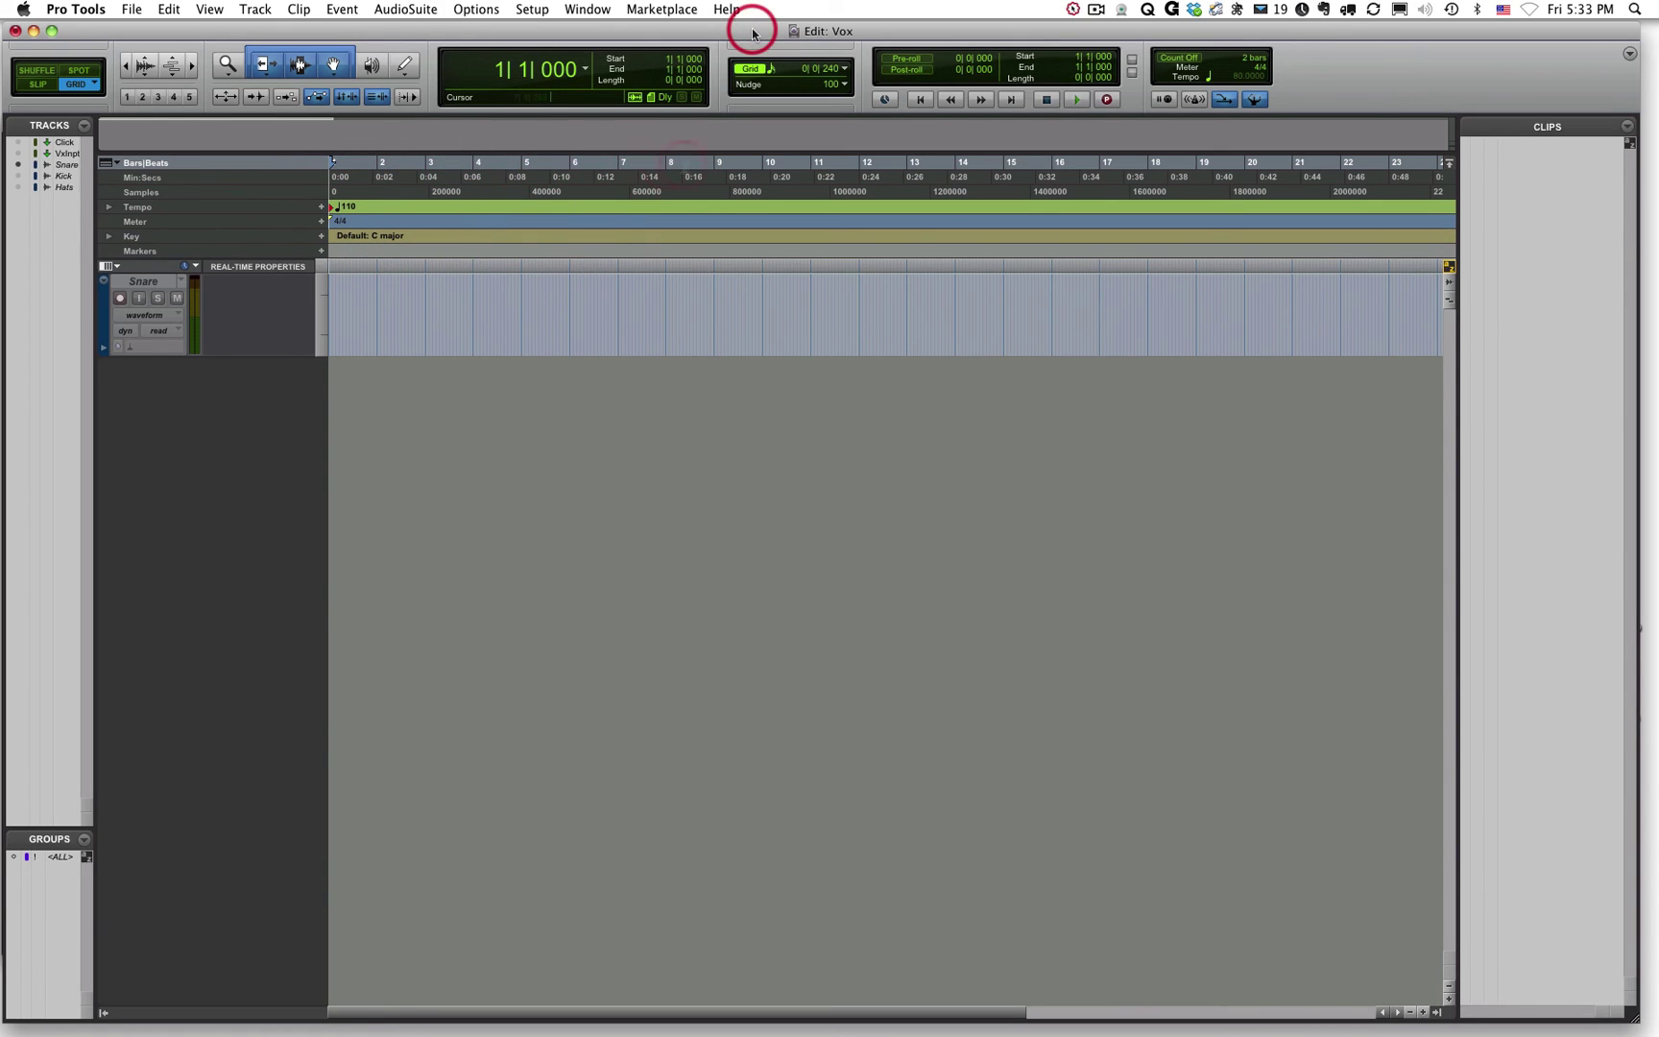
click(591, 10)
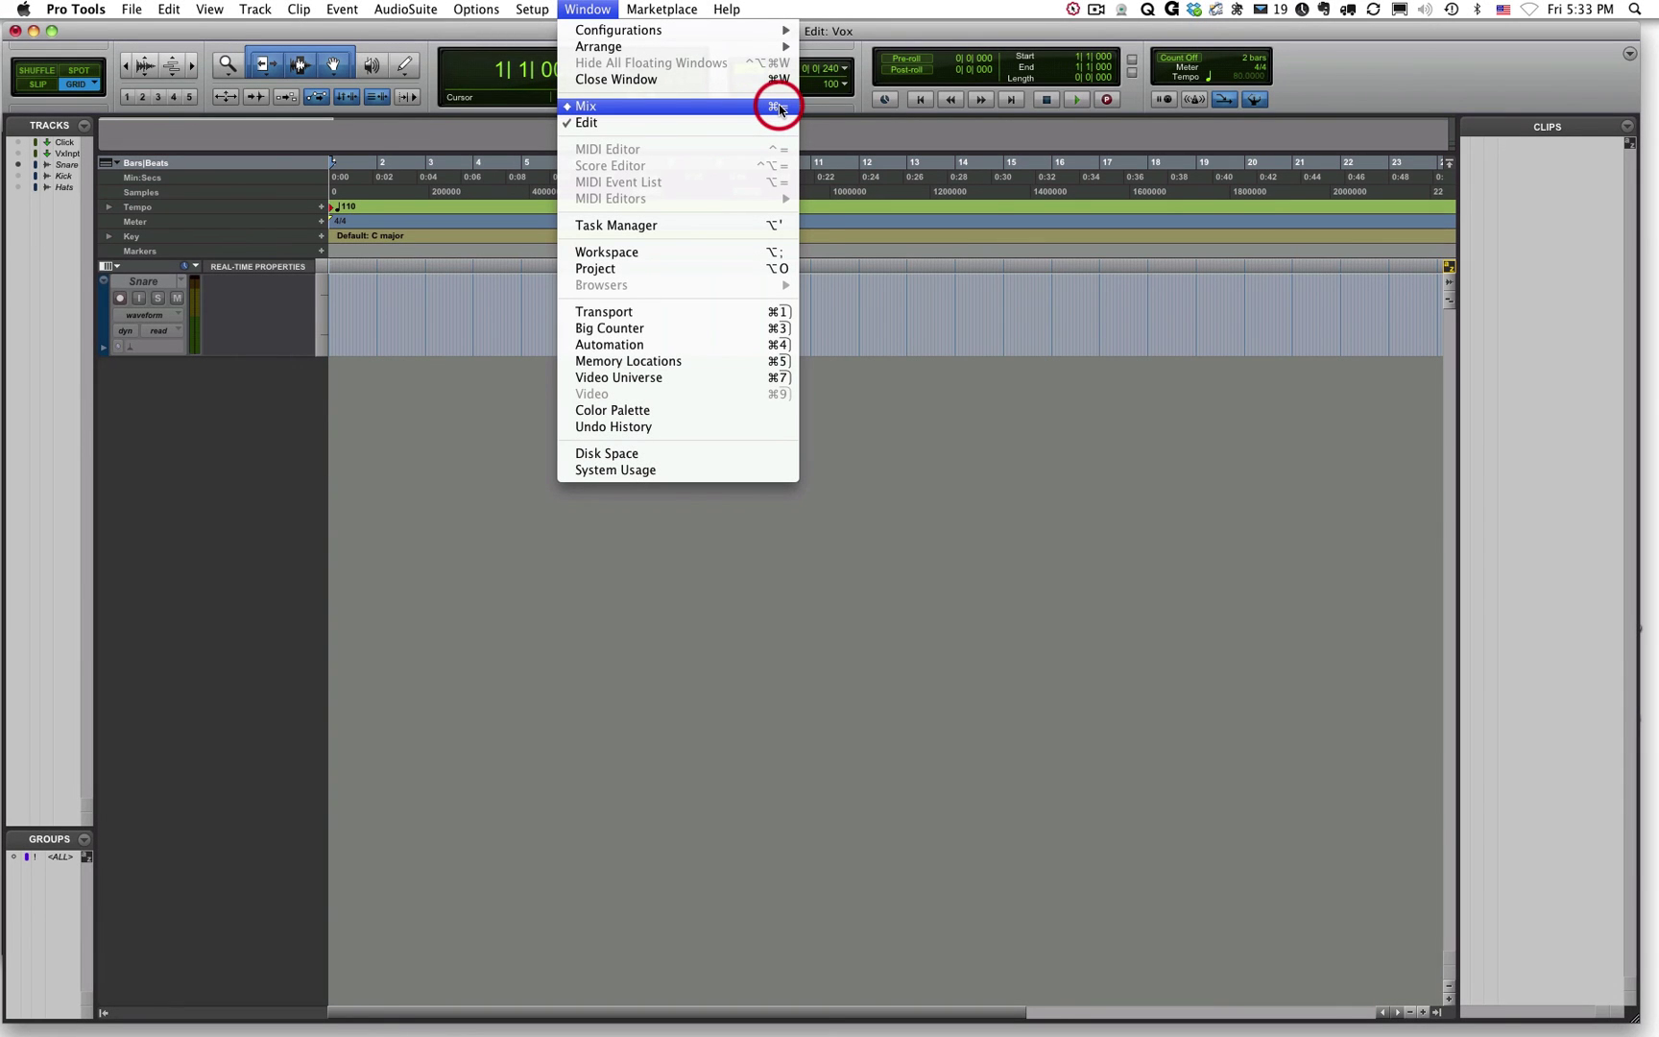
Dismiss the Window menu and toggle between the Edit and Mix windows with Cmd+=
click(591, 10)
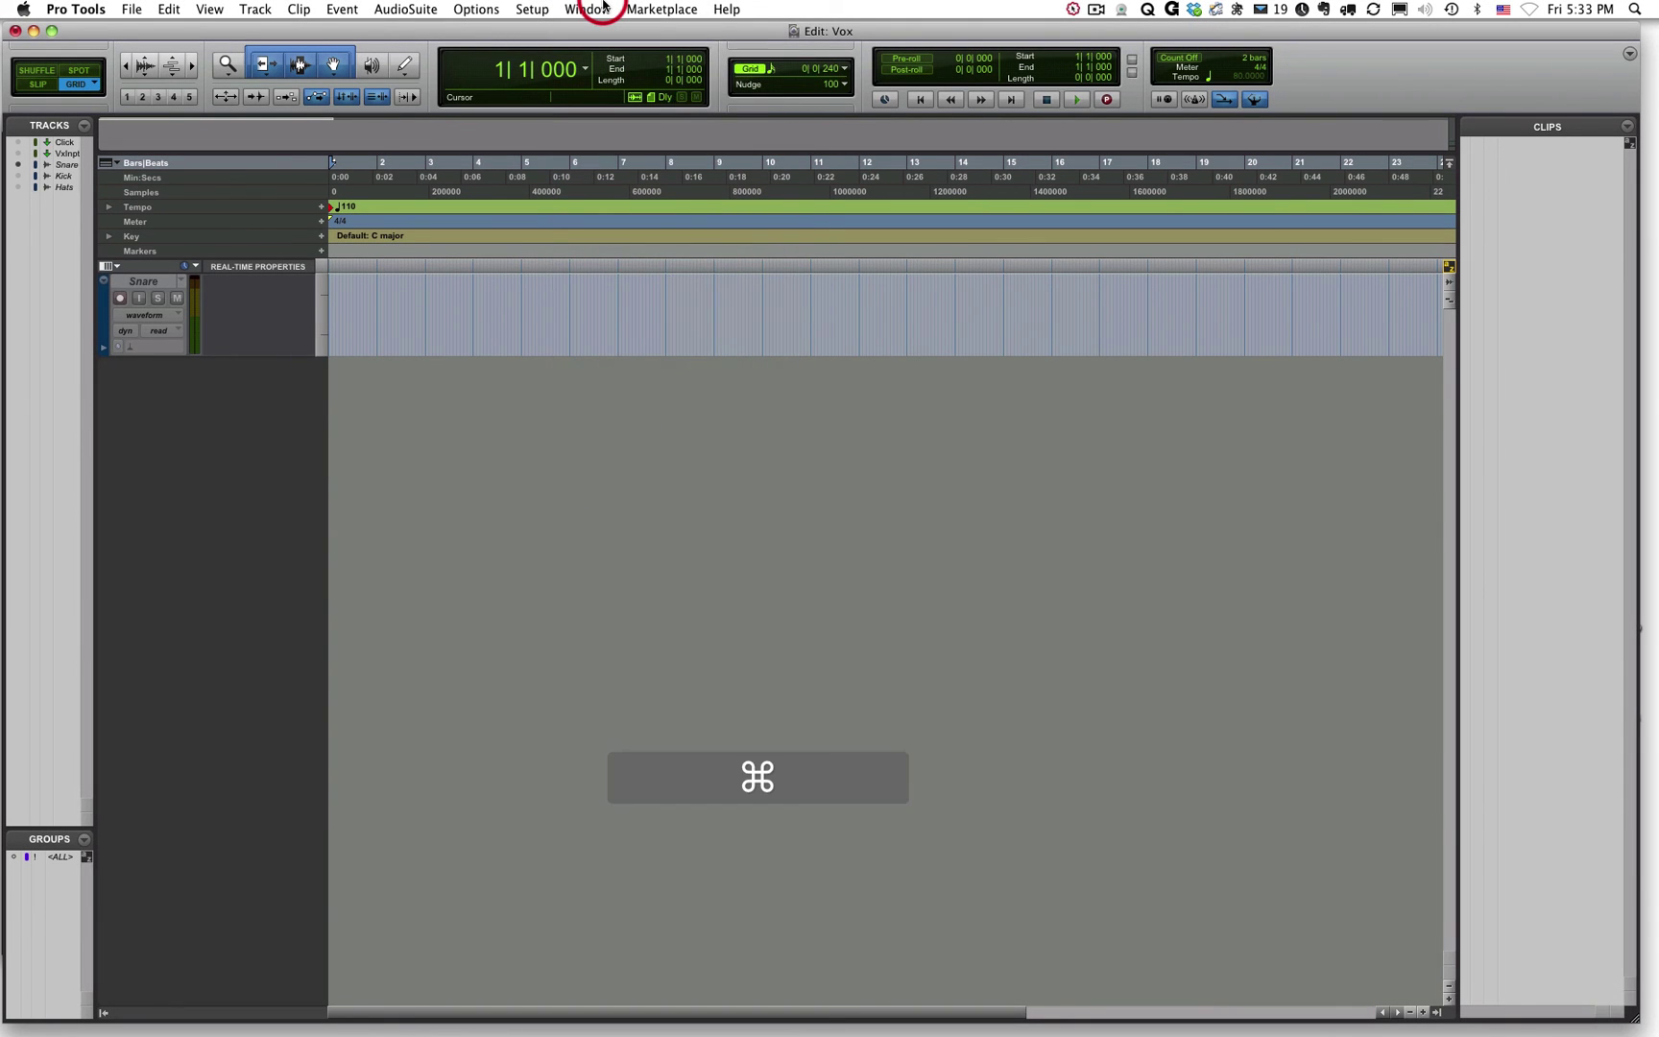
key(super+equal)
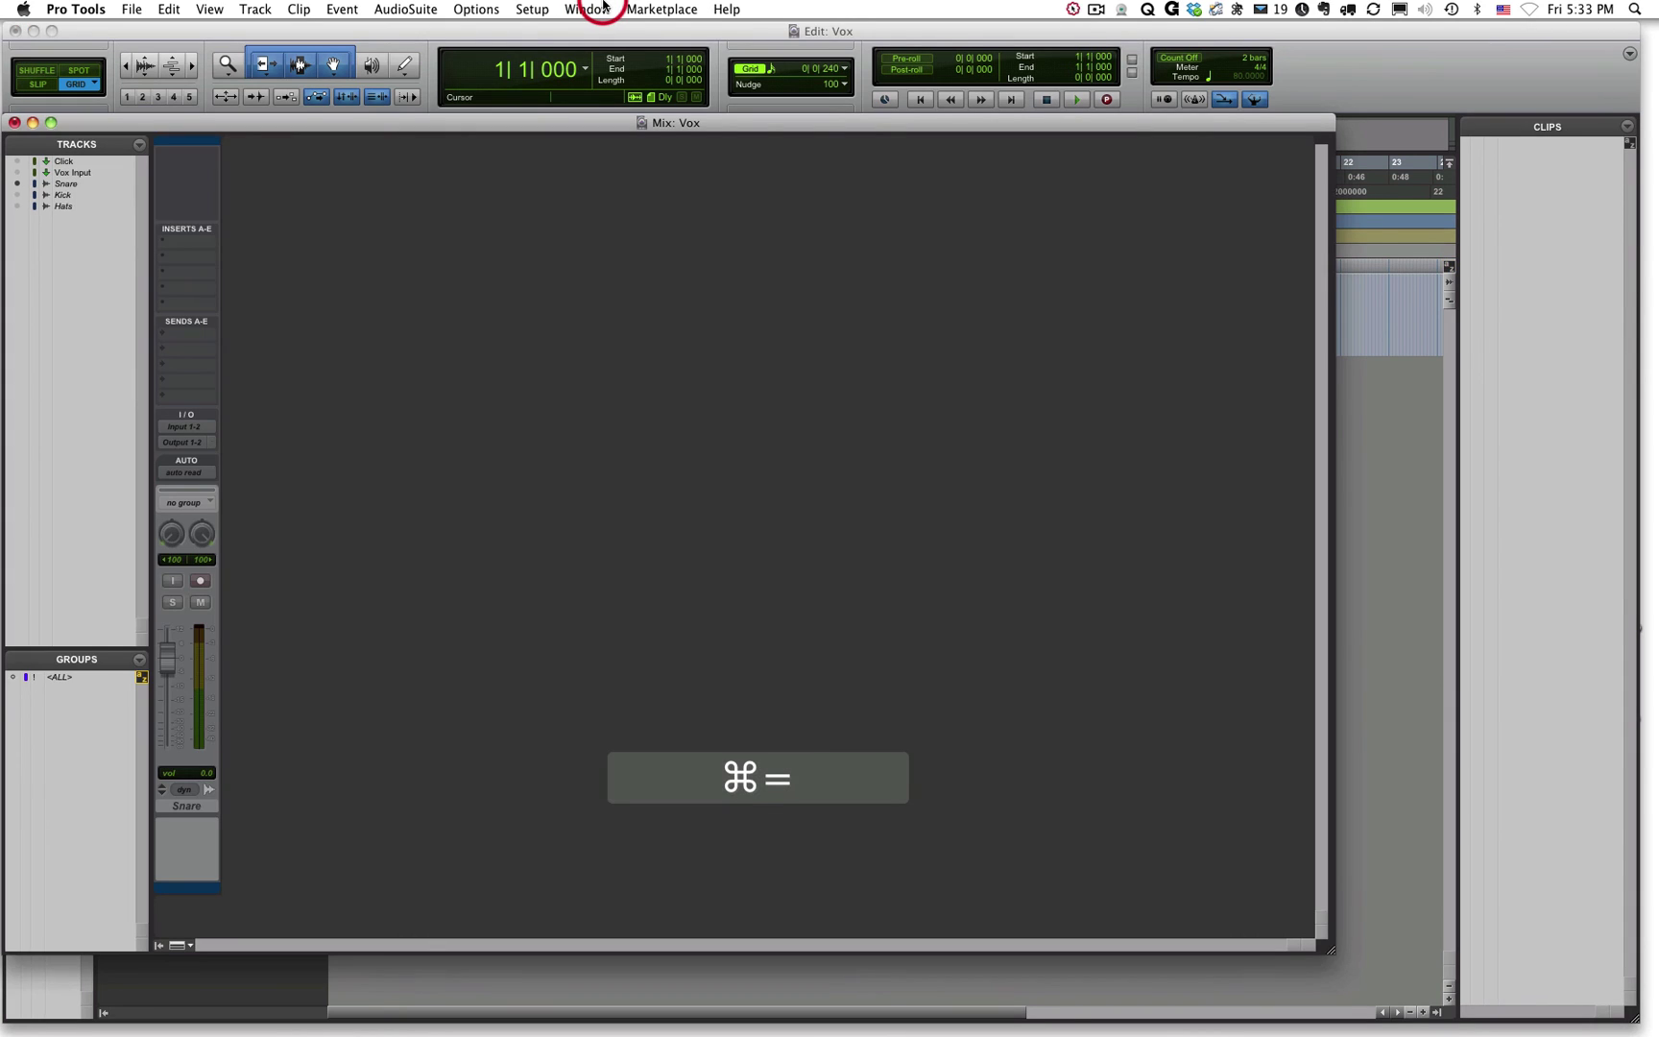
key(super+equal)
key(super+equal)
key(super+equal)
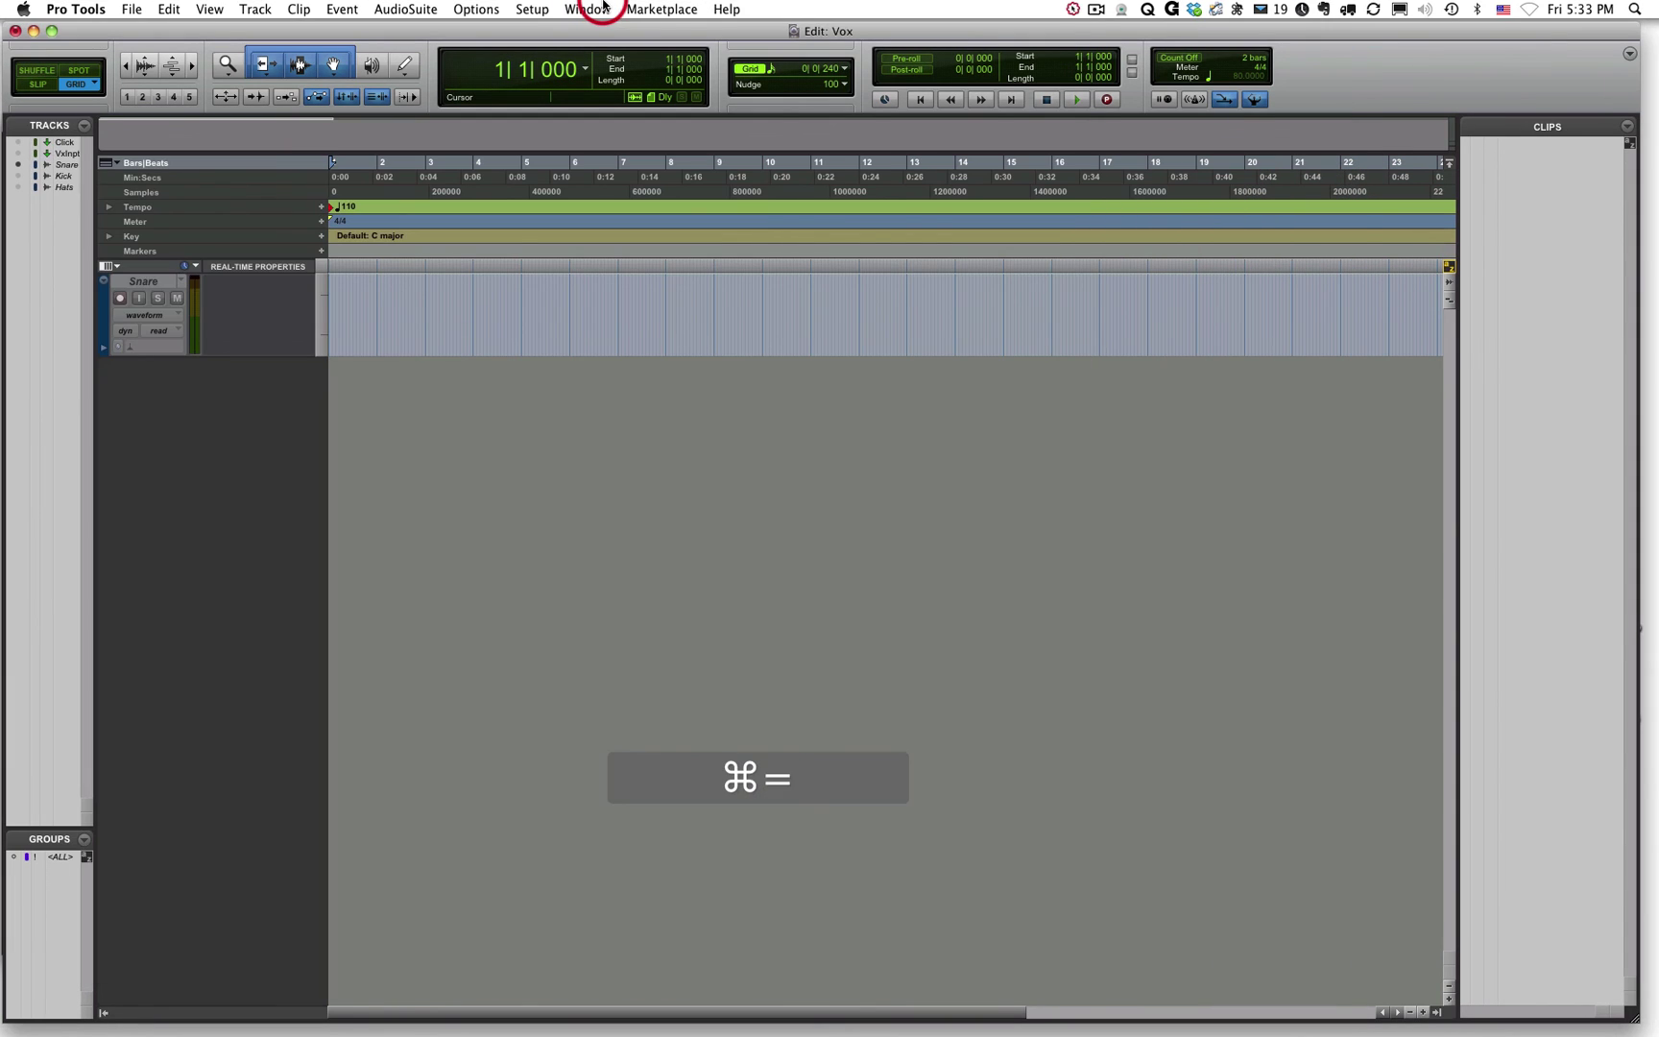
key(super+equal)
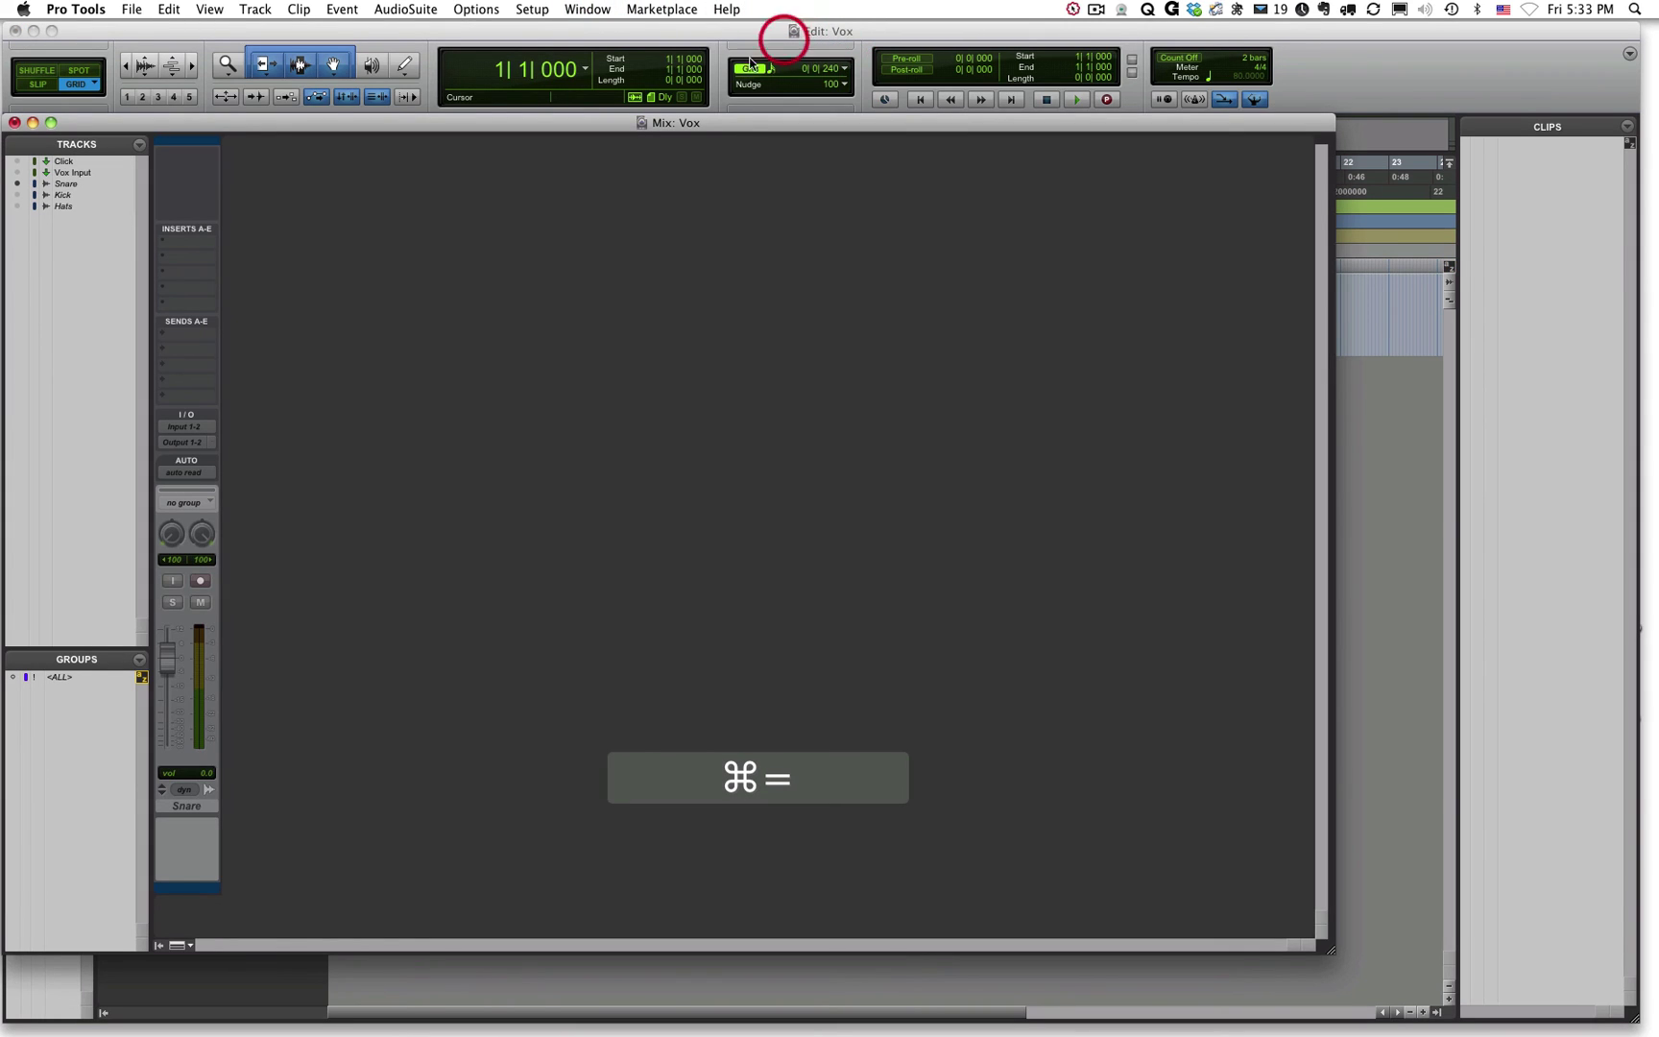
Save the session, hide the Snare track, and toggle back to Edit
key(super+s)
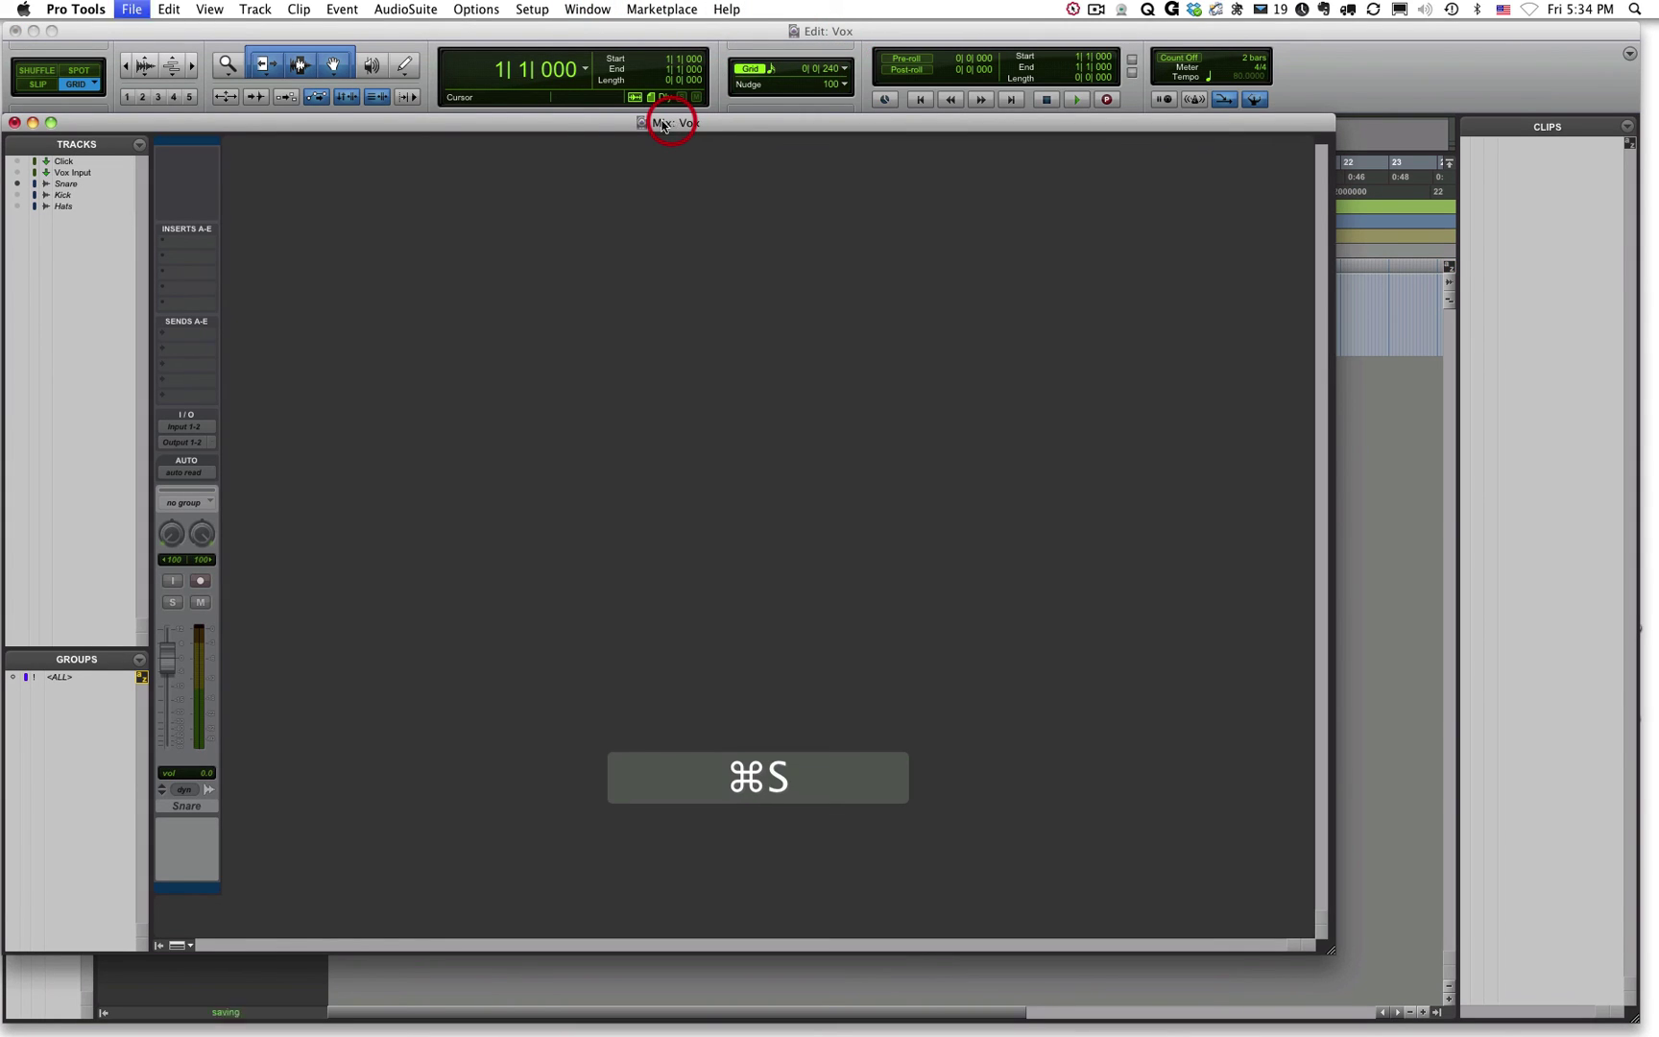
click(16, 184)
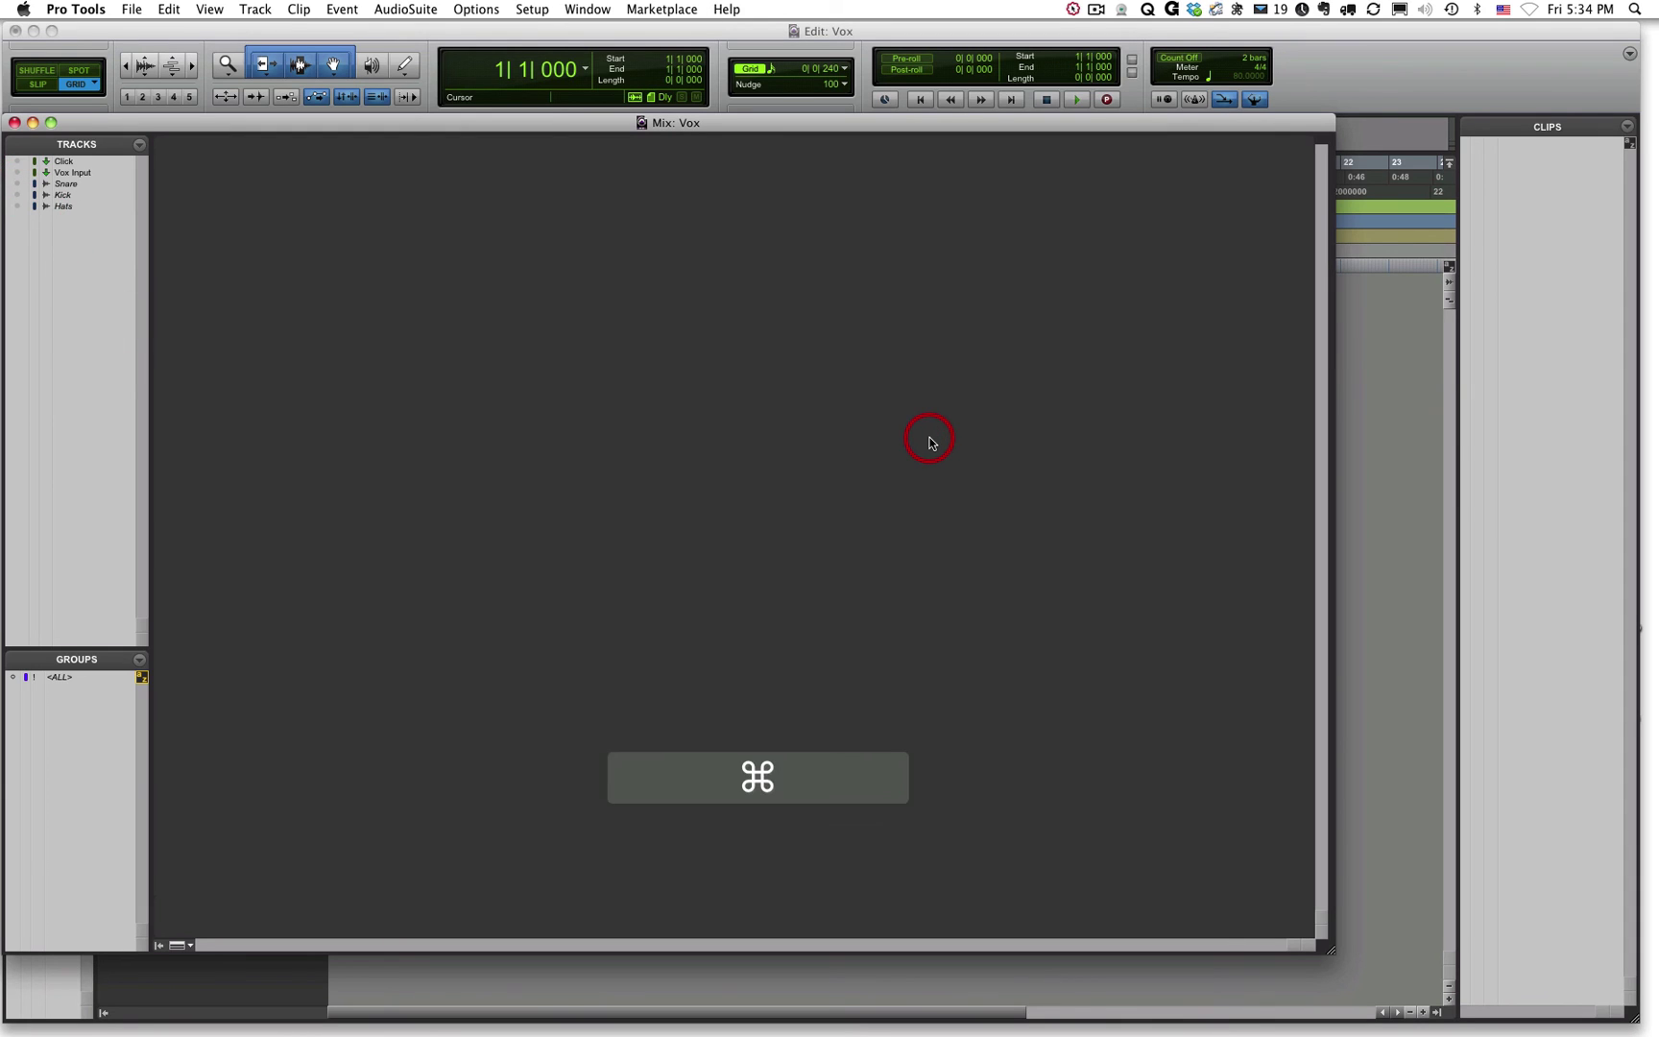
key(super+equal)
key(super+equal)
key(super+equal)
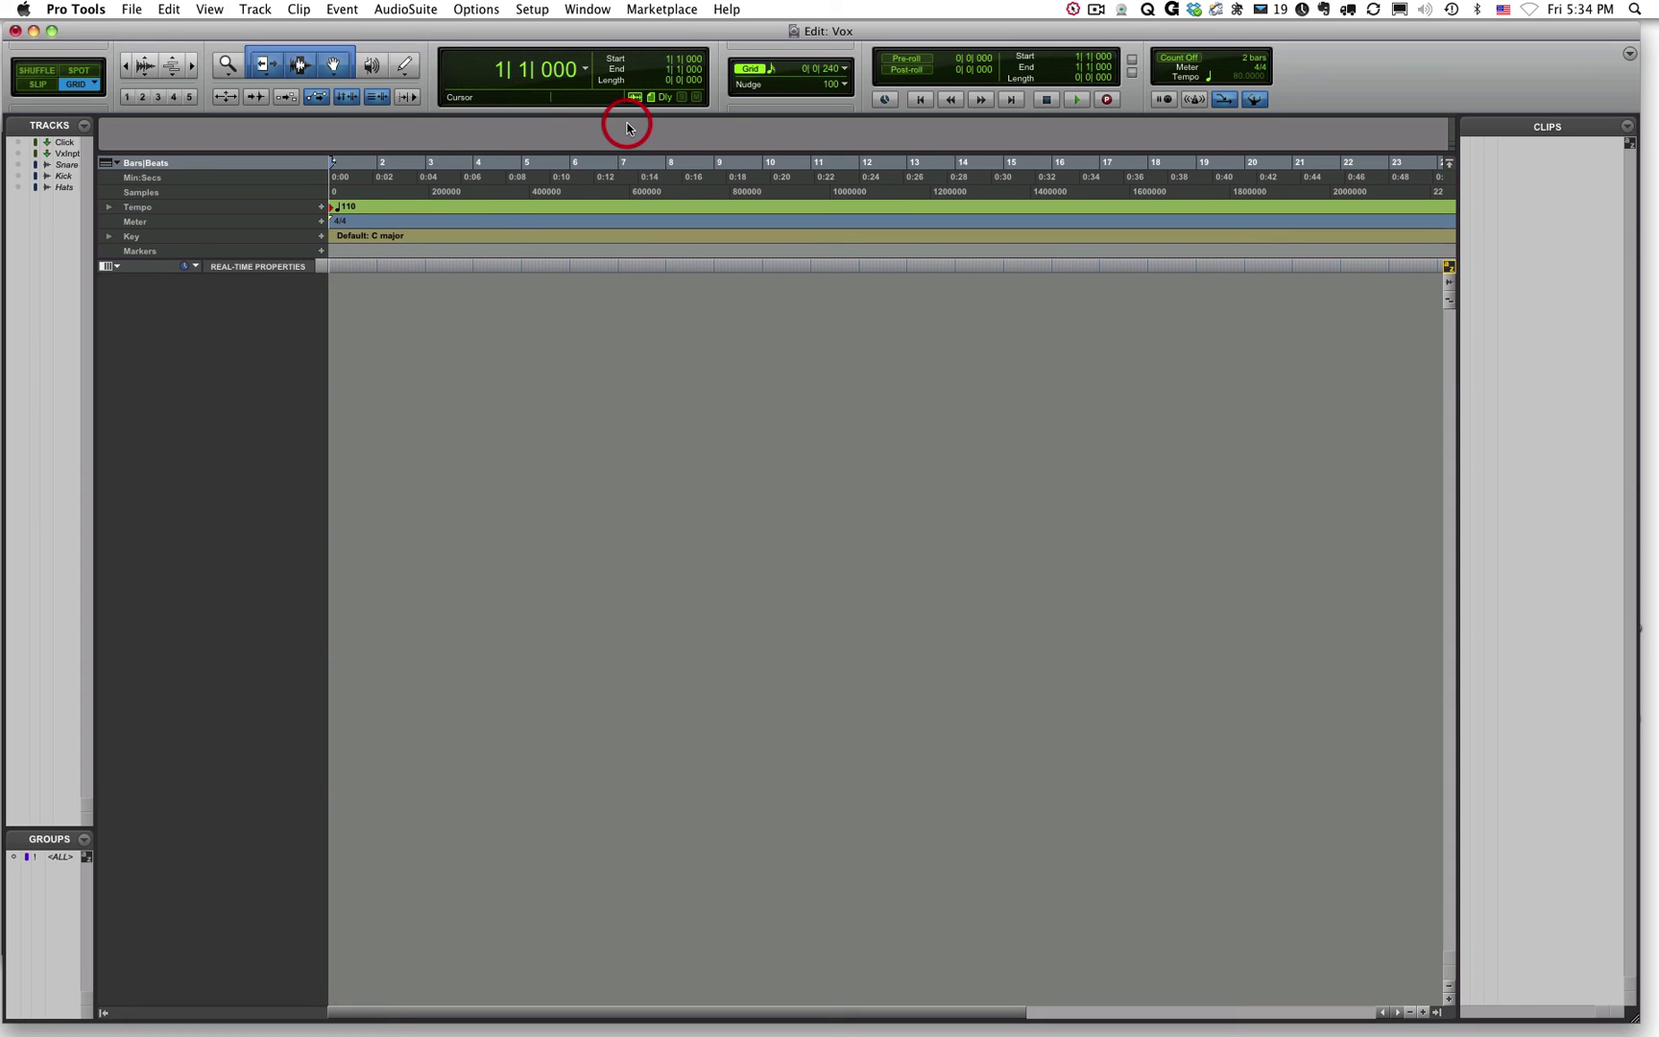
key(super+equal)
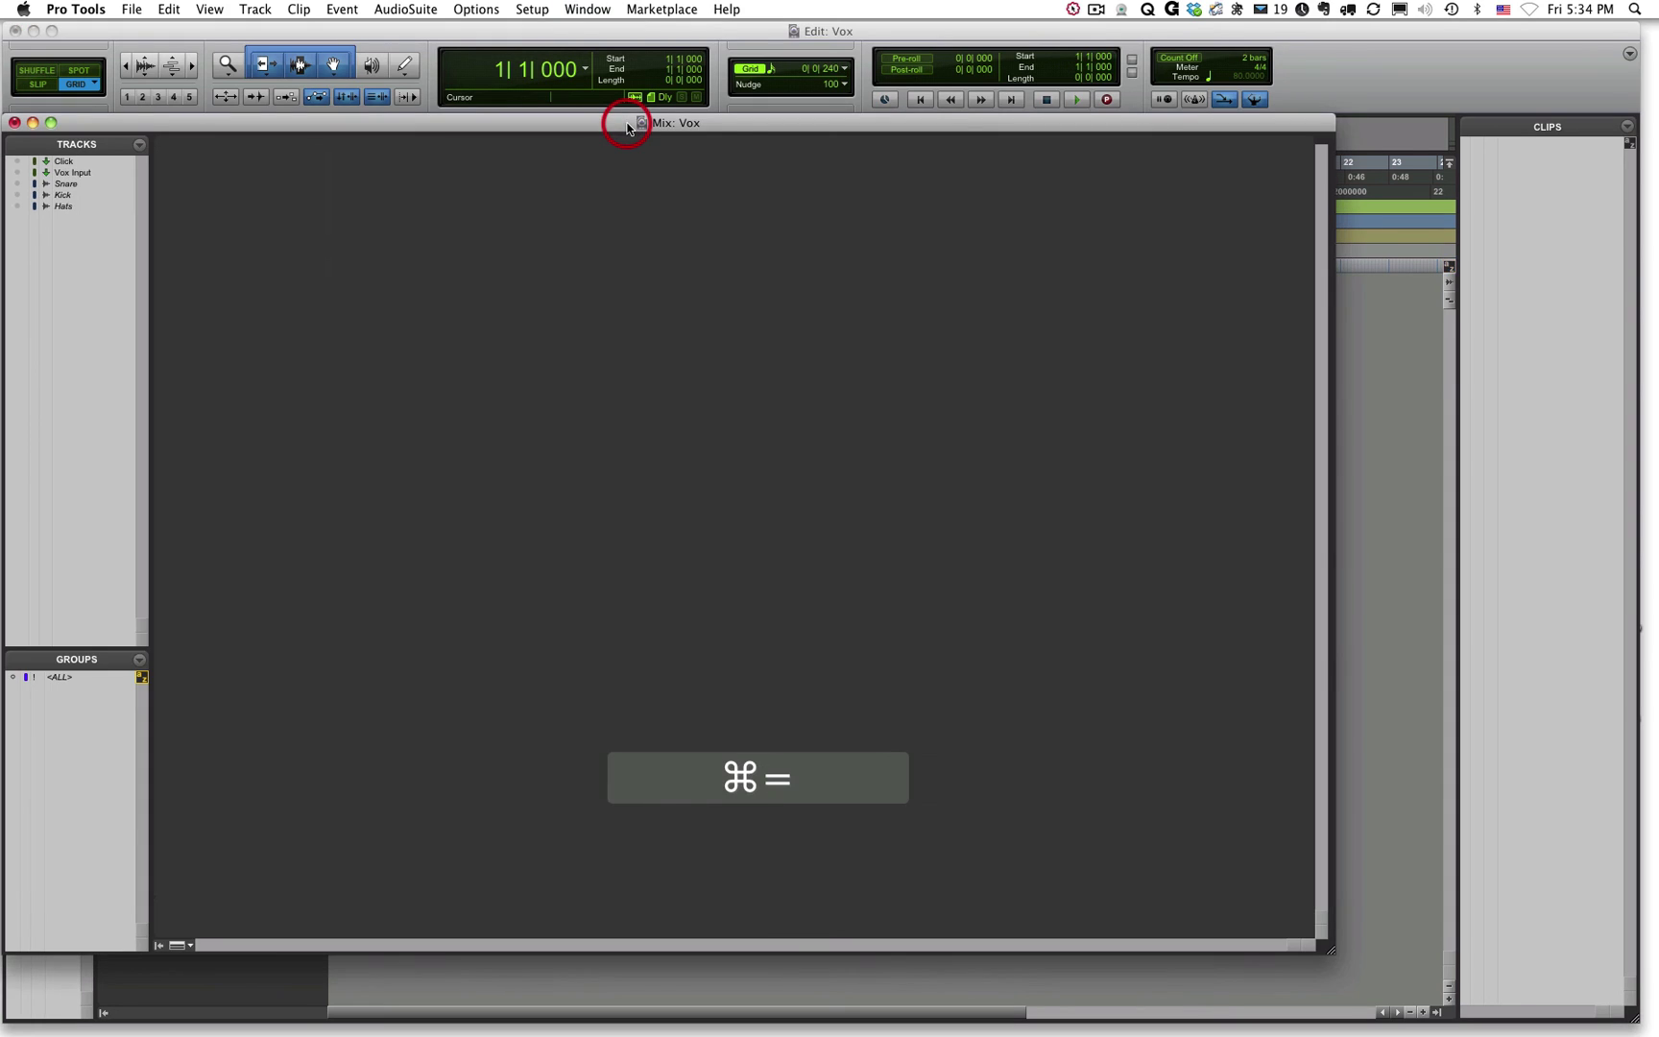
key(super+equal)
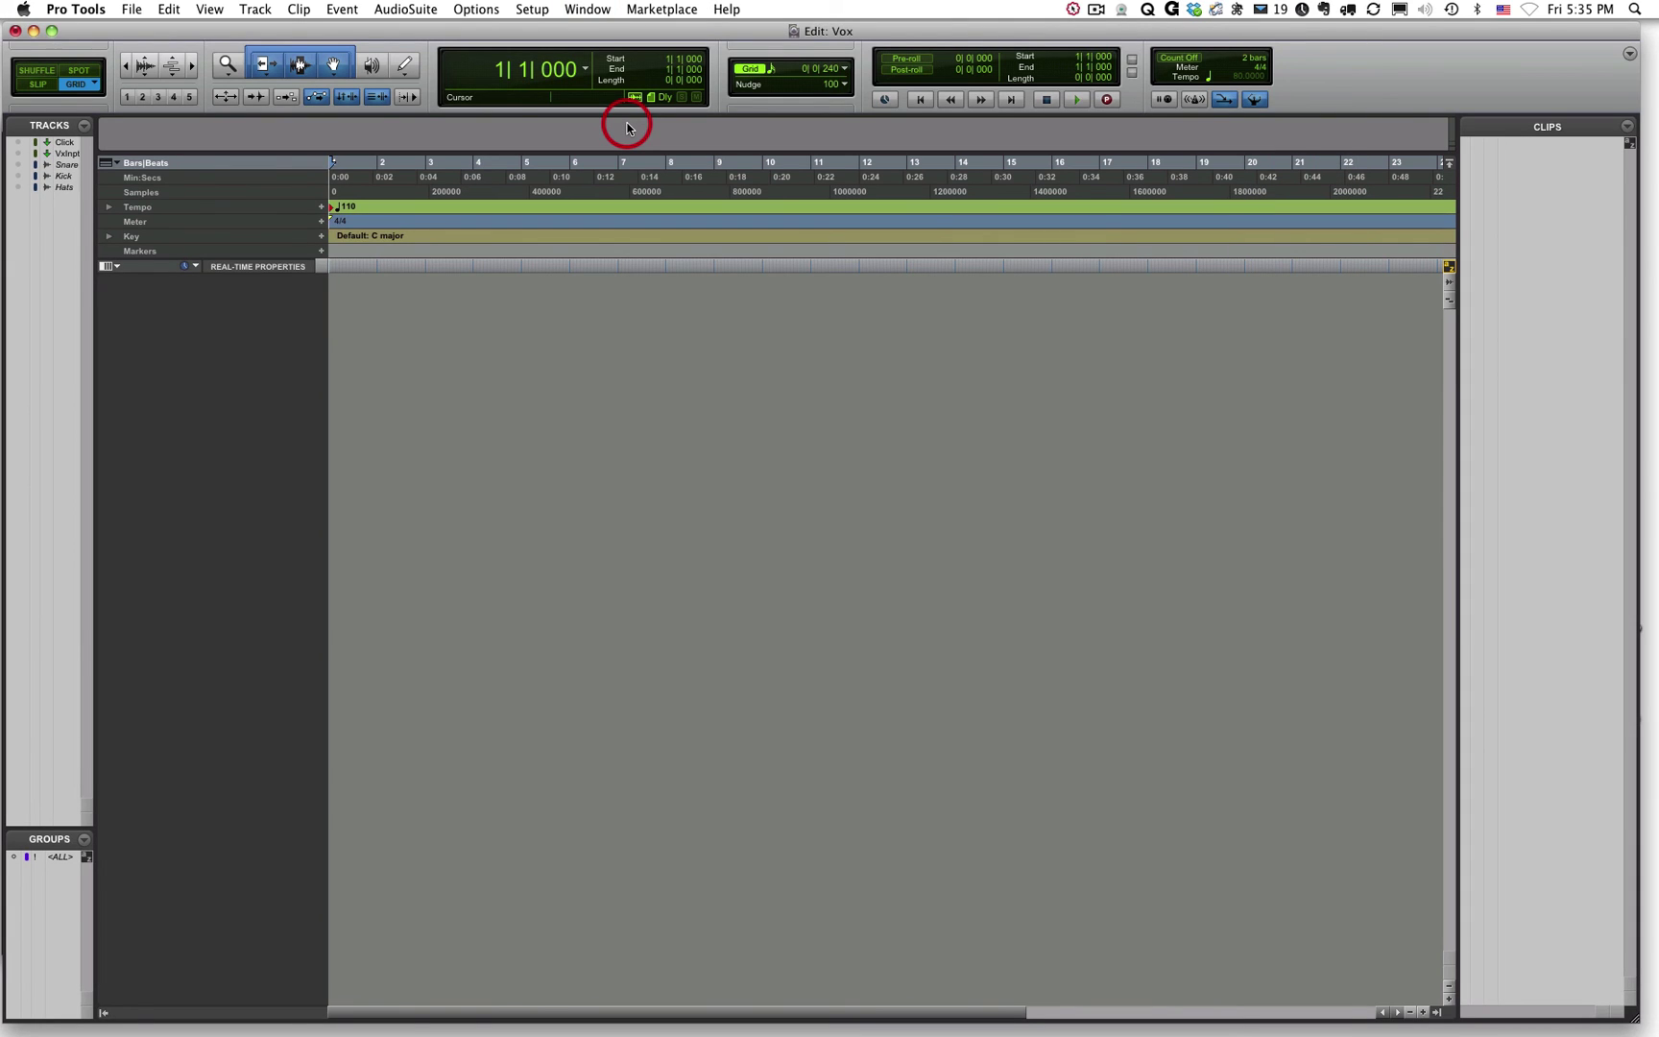